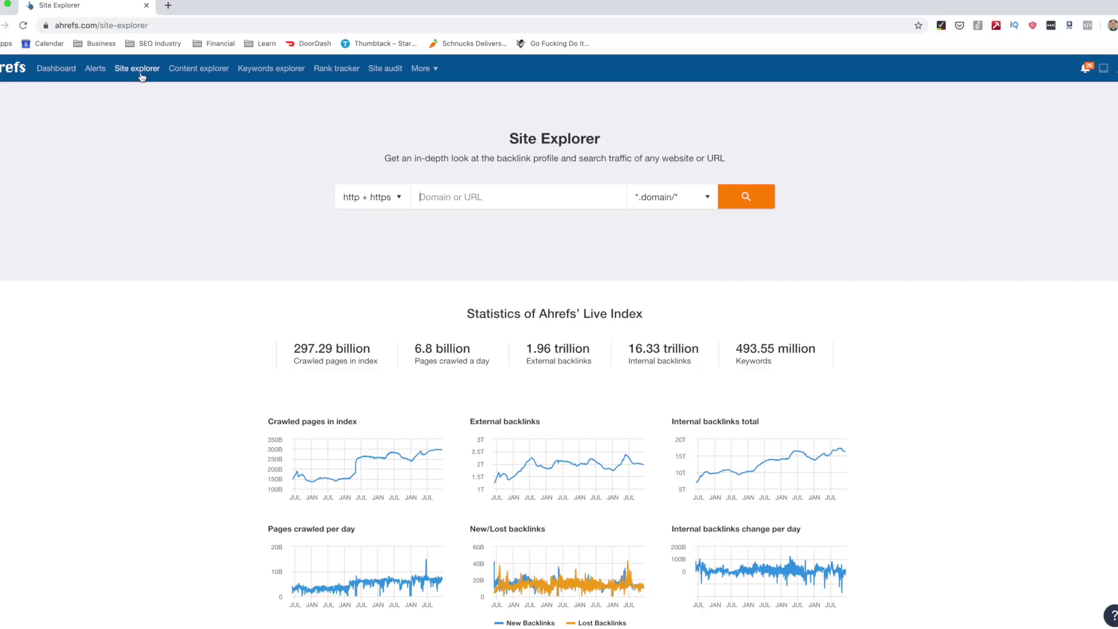
pyautogui.click(465, 199)
pyautogui.write('https://desalvolaw.com/')
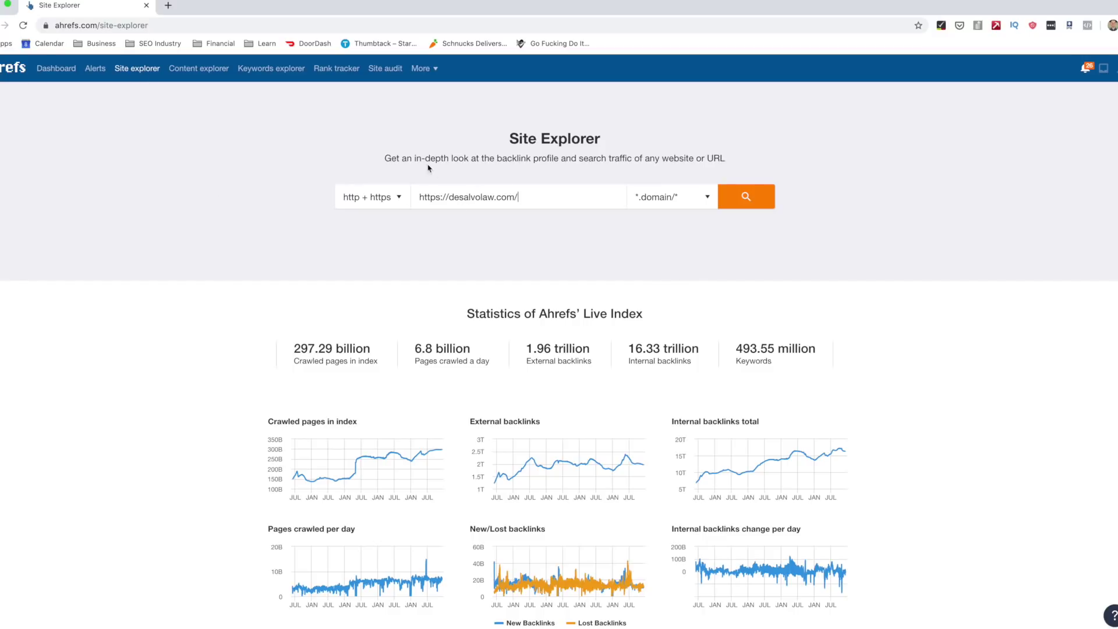
pyautogui.click(755, 207)
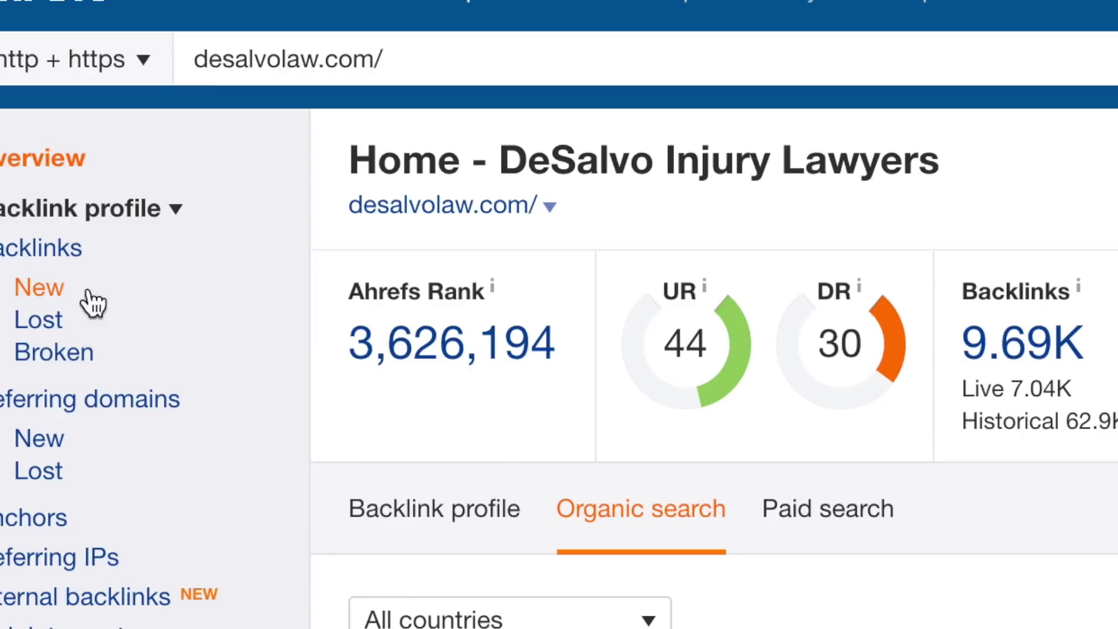
pyautogui.click(61, 255)
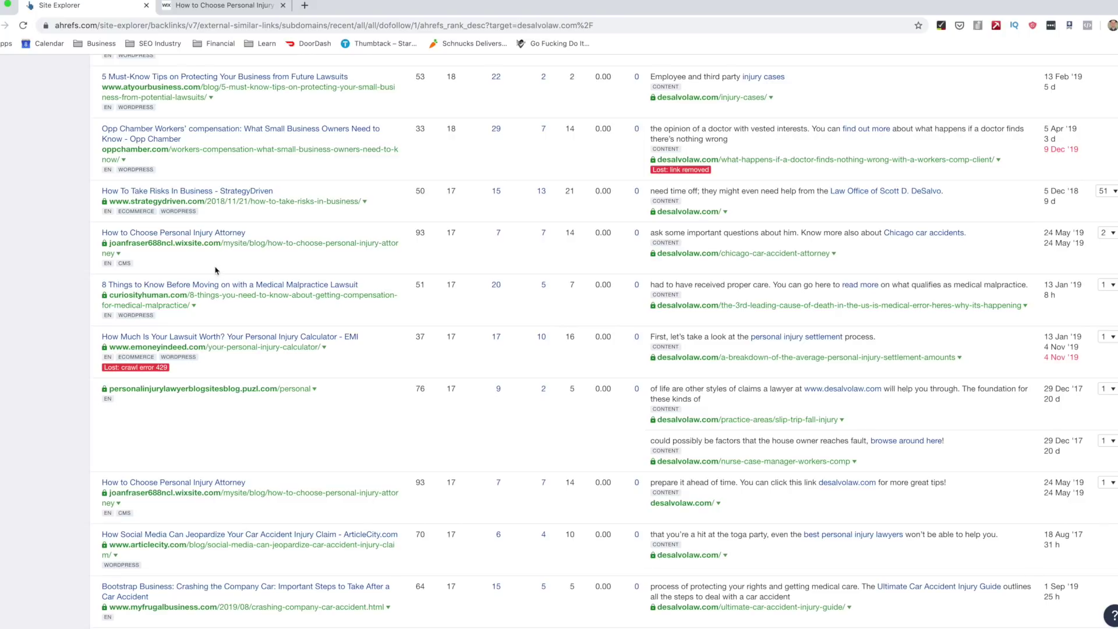
# - Open the Wix article "How to Choose Personal Injury Attorney" from the backlinks list and examine its content and outgoing links
pyautogui.click(206, 233)
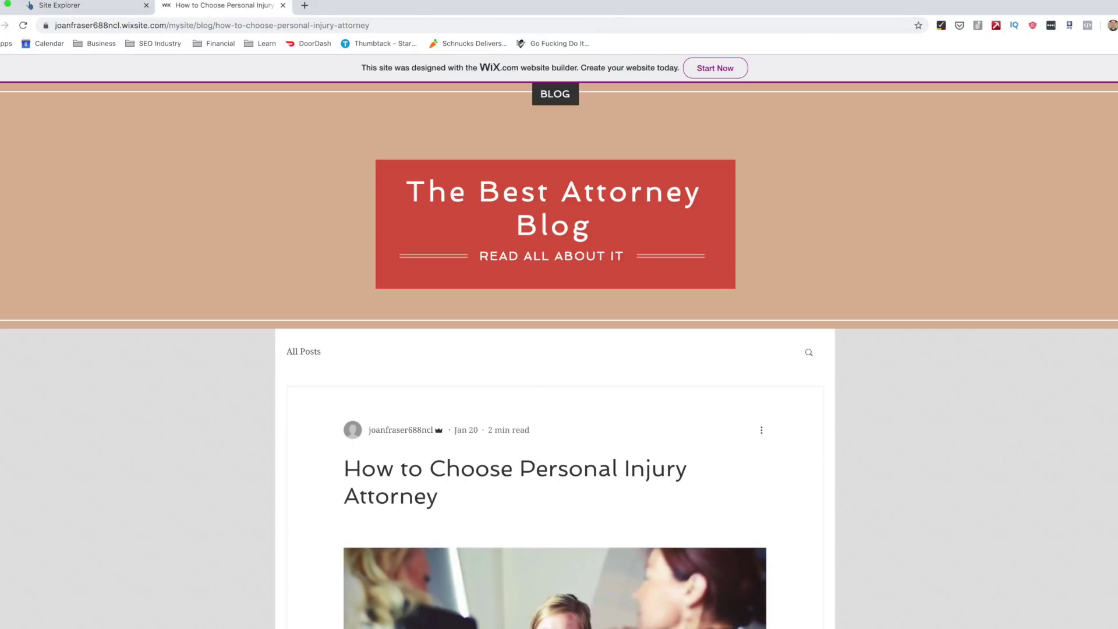
pyautogui.scroll(-20, 1109, 275)
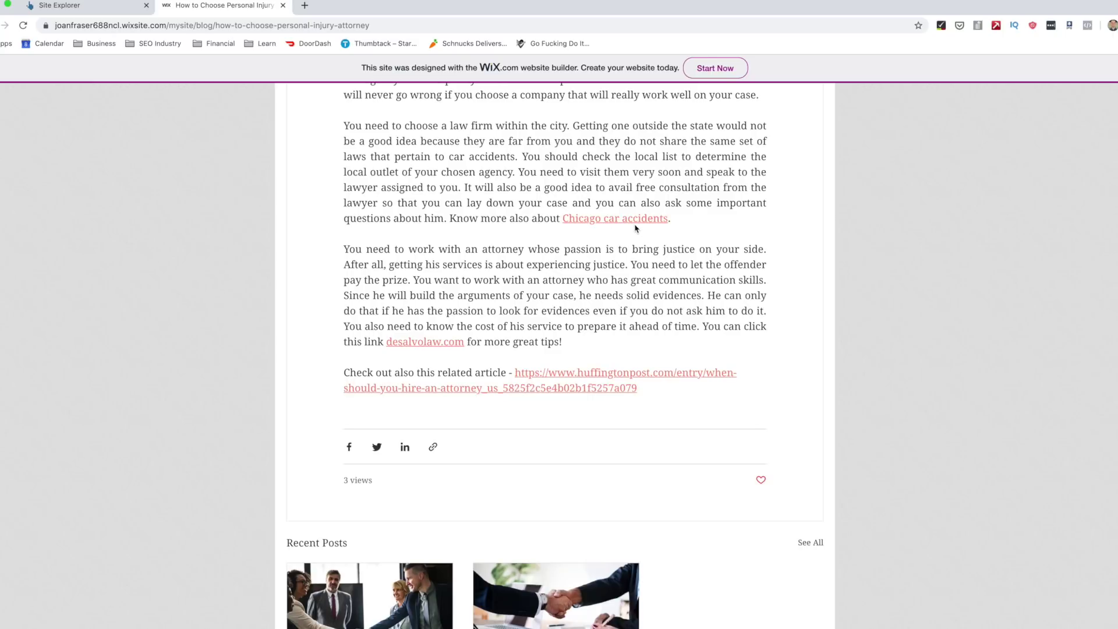
pyautogui.scroll(2, 554, 350)
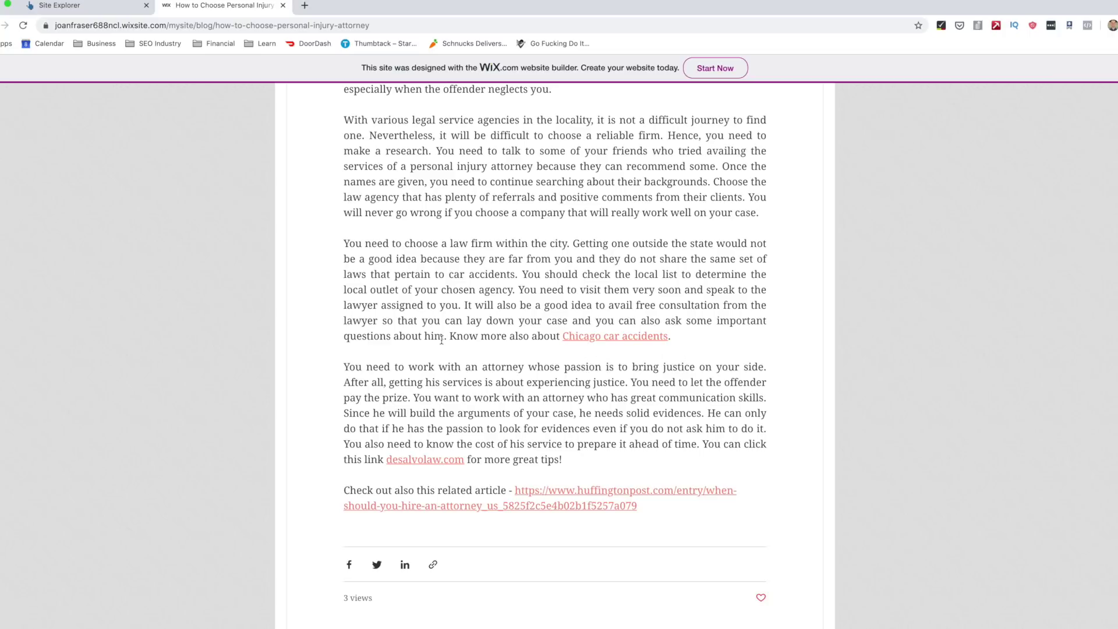
pyautogui.press('Home')
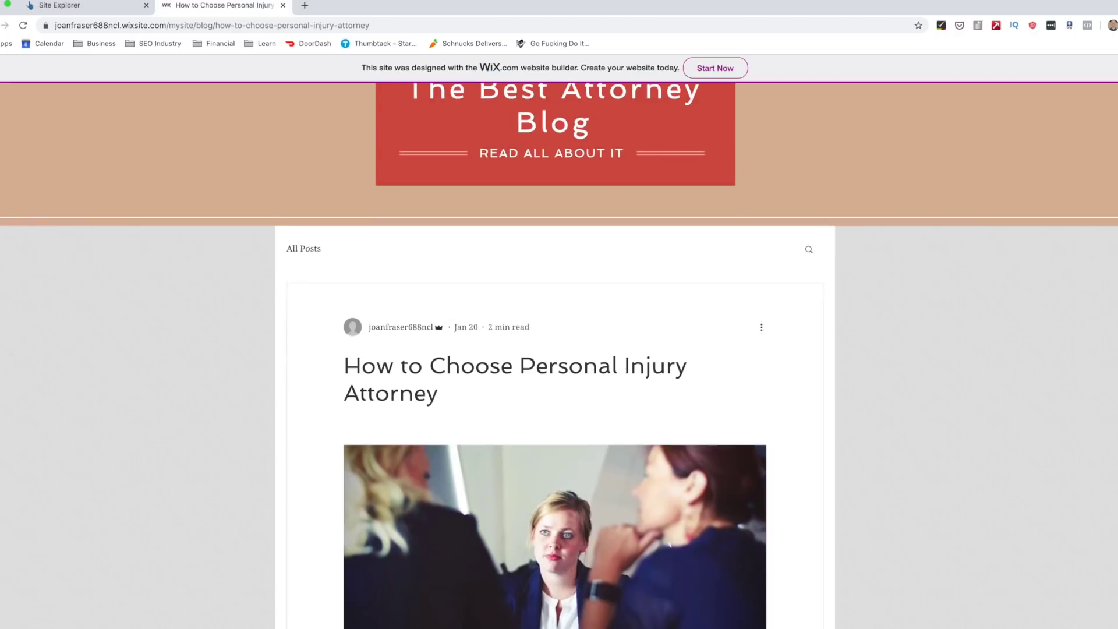
pyautogui.press('End')
pyautogui.press('Home')
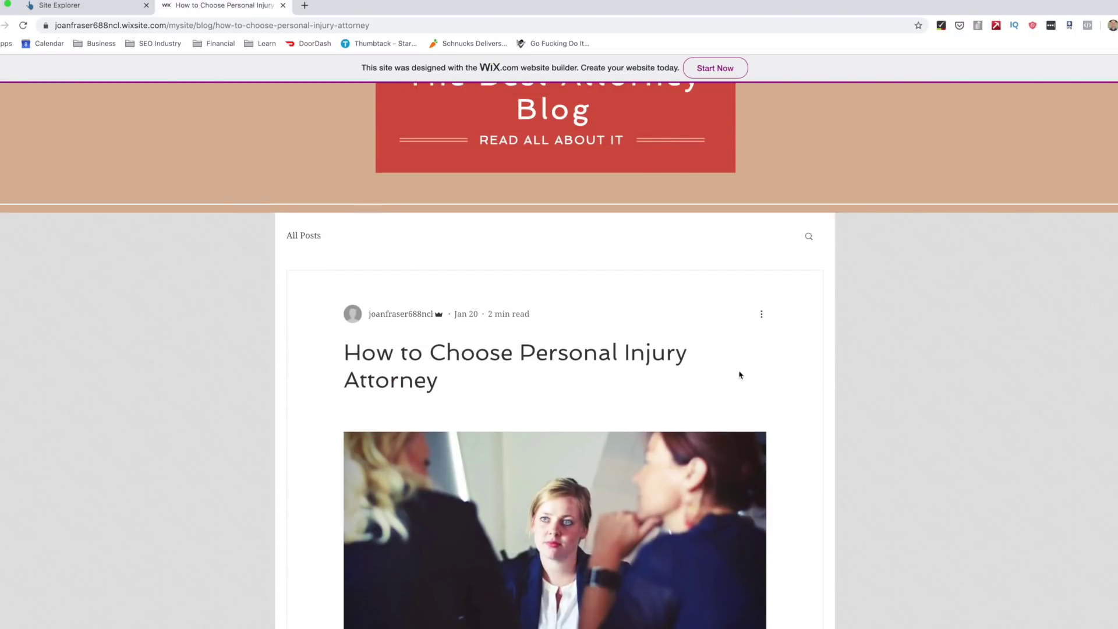
pyautogui.scroll(2, 575, 410)
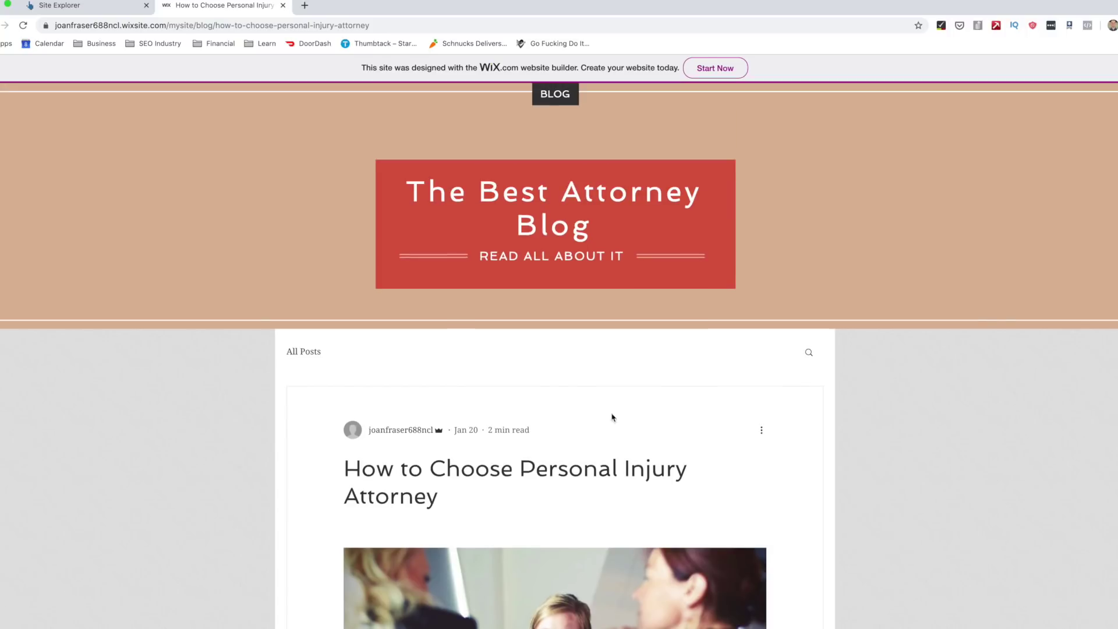
pyautogui.scroll(-5, 641, 480)
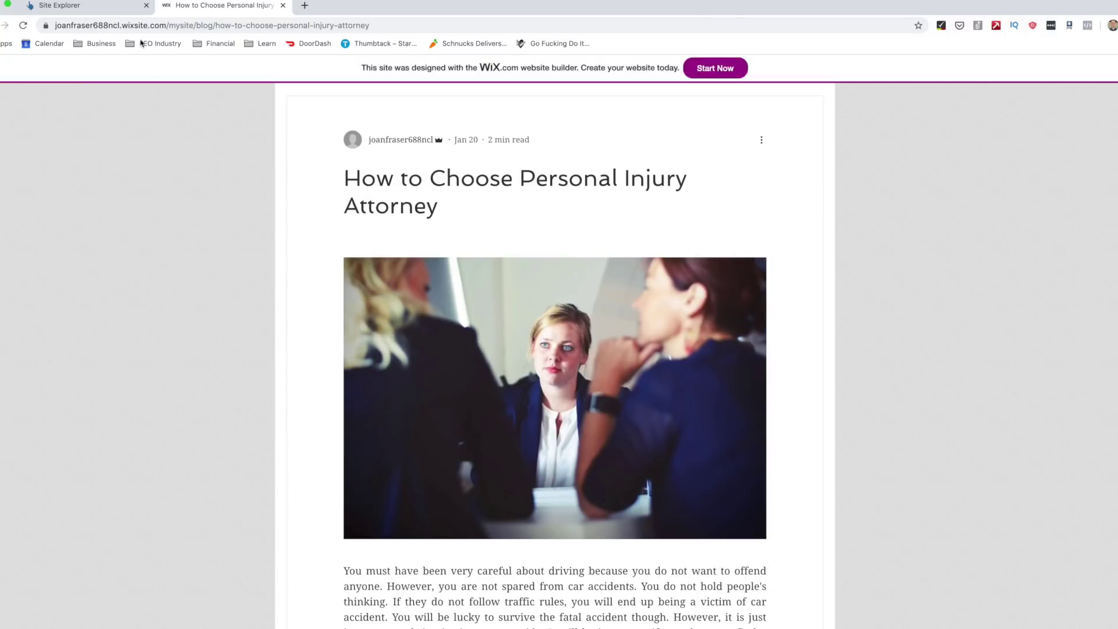
# - Highlight the wixsite.com part of the article's web address, then clear the selection
pyautogui.click(101, 23)
pyautogui.click(101, 25)
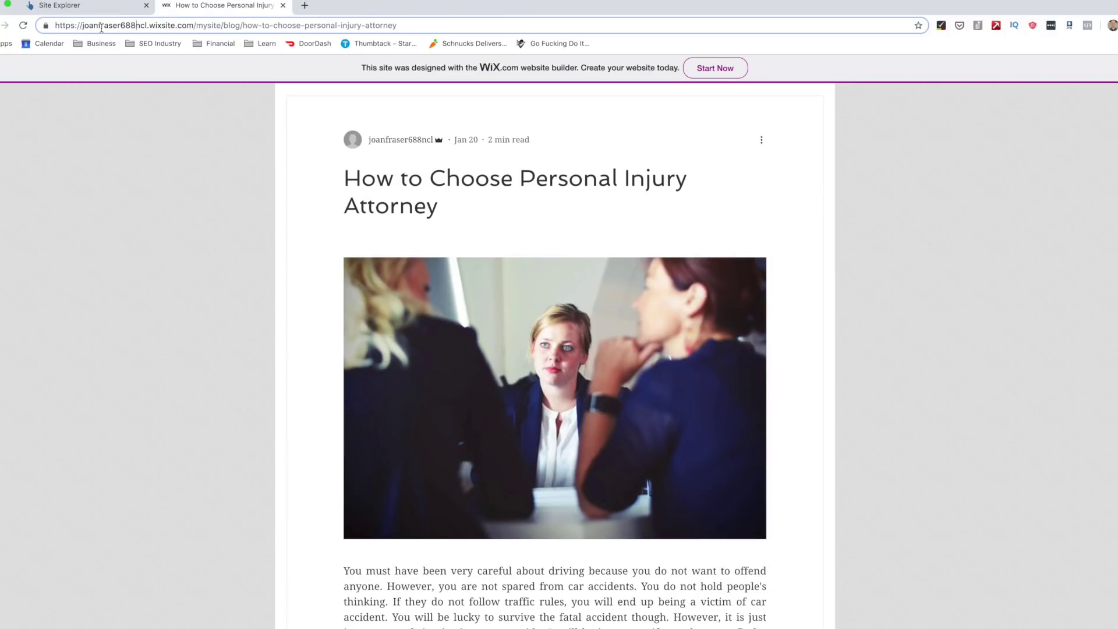
pyautogui.moveTo(150, 26); pyautogui.dragTo(192, 29)
pyautogui.click(199, 265)
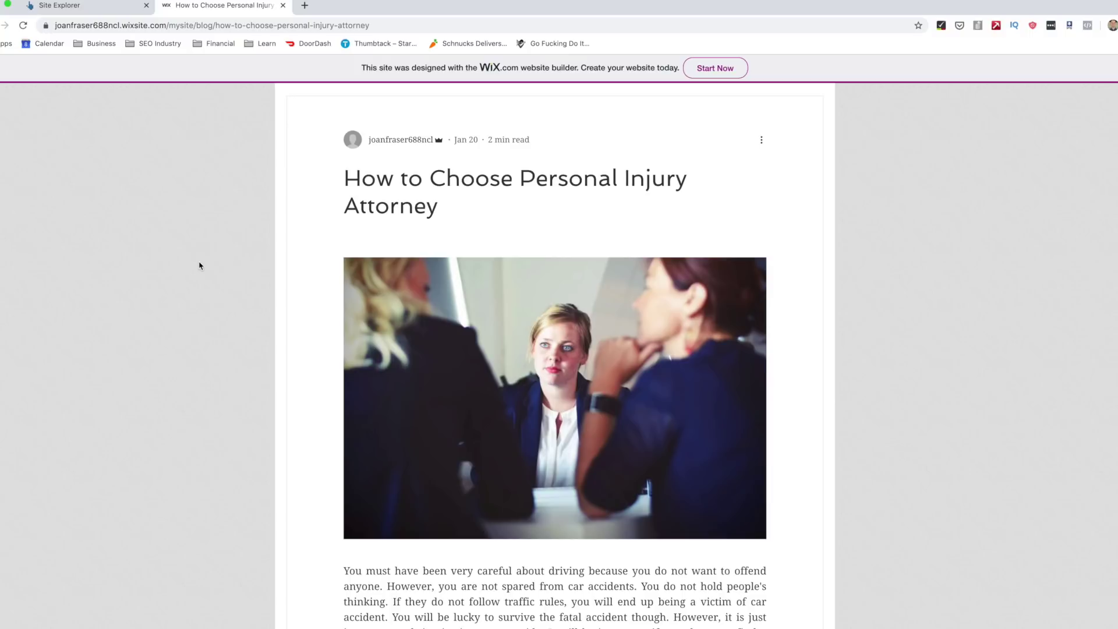
# - Review the Wix article from its header down to the "Chicago car accidents" link
pyautogui.scroll(5, 554, 355)
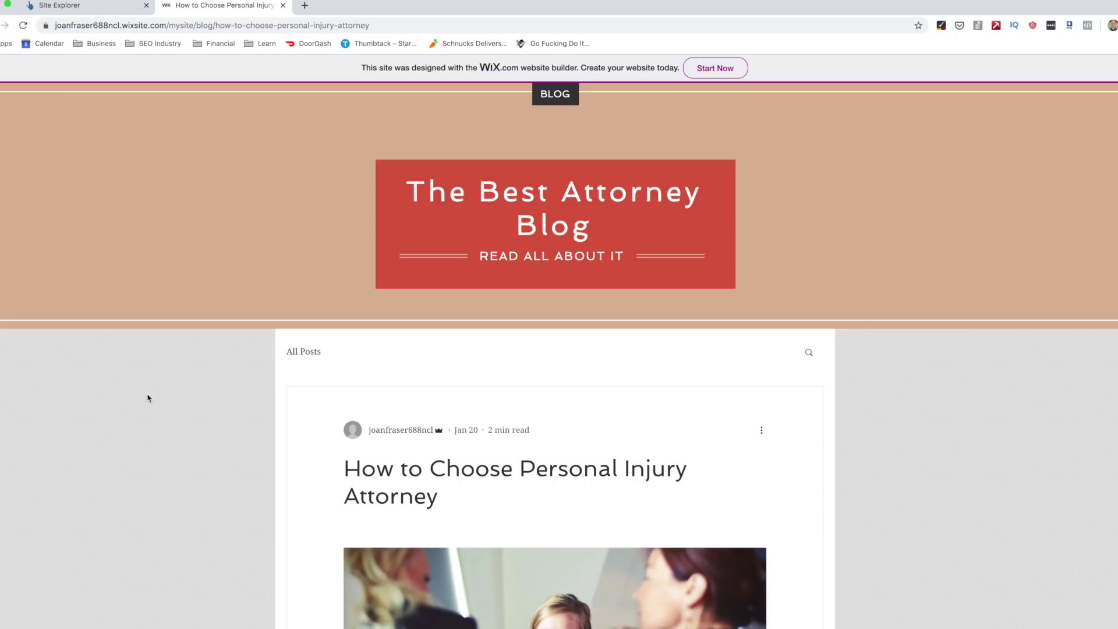
pyautogui.scroll(-12, 554, 355)
pyautogui.scroll(6, 555, 356)
pyautogui.scroll(-6, 555, 356)
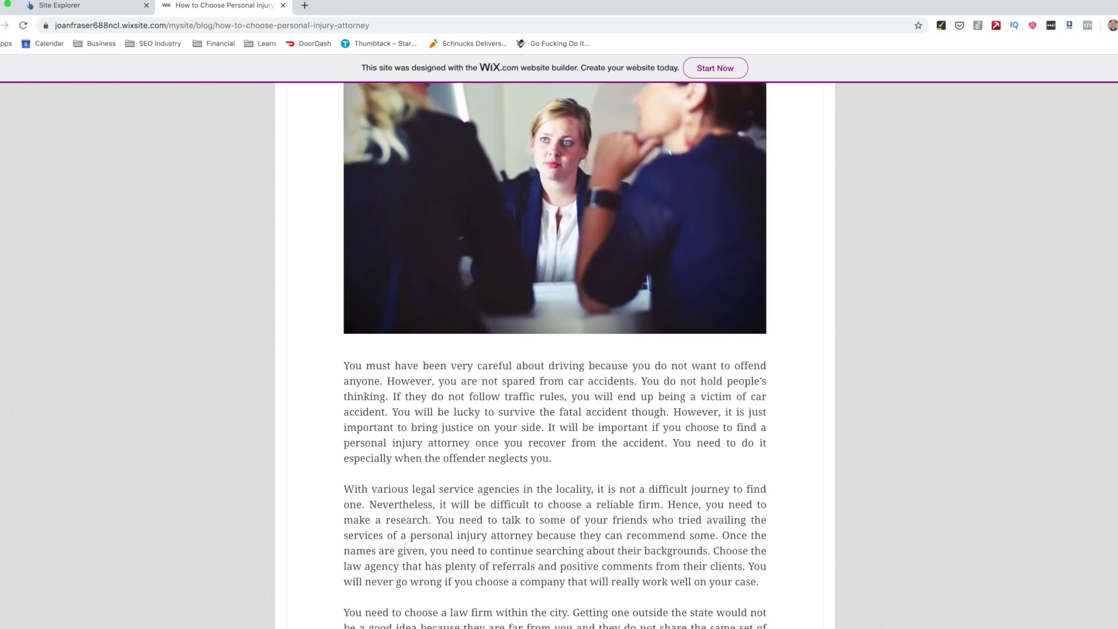
pyautogui.scroll(-3, 604, 328)
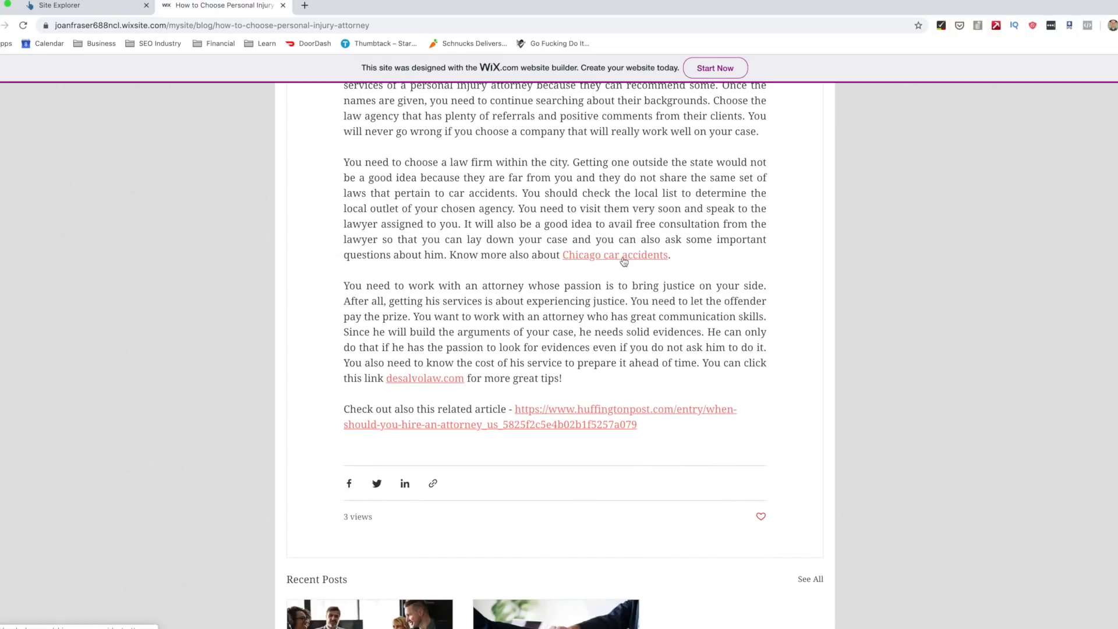
# - Return to the backlinks report, open personalinjurylawyerblogsitesblog.puzl.com/personal in a separate tab, and close the Wix article
pyautogui.hotkey('ctrl', 'shift', 'Tab')
pyautogui.scroll(-1, 622, 262)
pyautogui.scroll(-4, 867, 294)
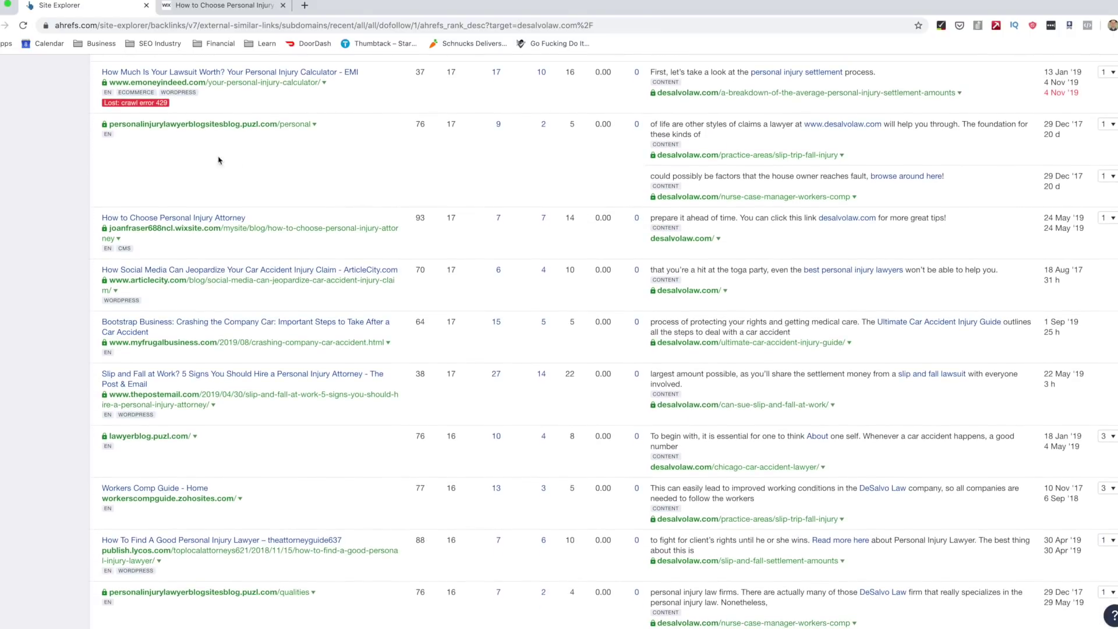
pyautogui.rightClick(197, 124)
pyautogui.click(221, 129)
pyautogui.click(247, 10)
pyautogui.press('super+w')
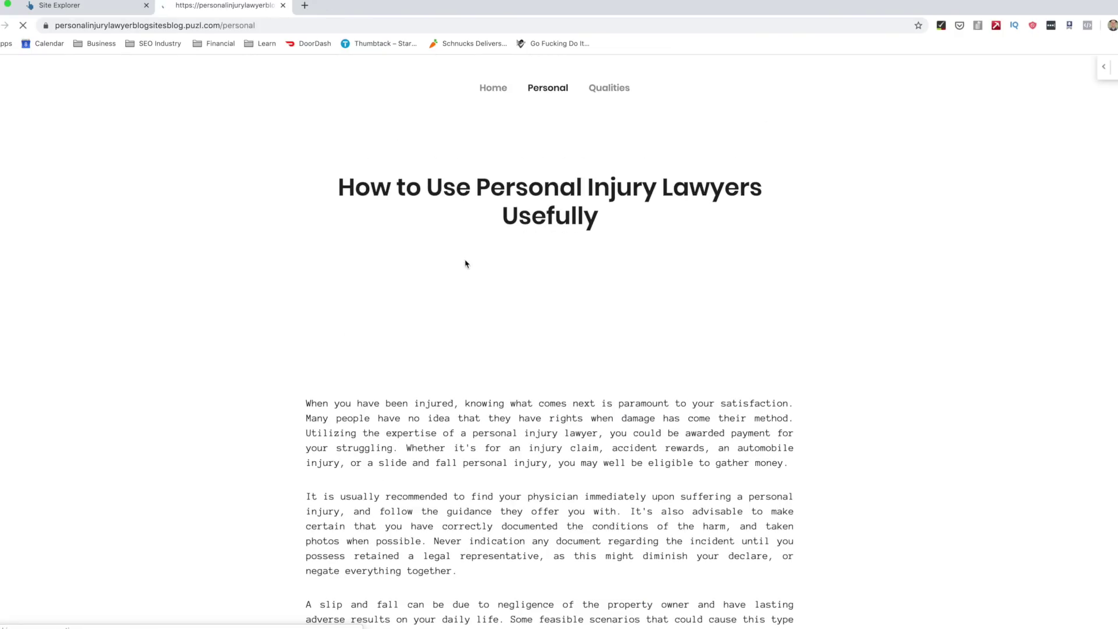
# - Examine the links in the "How to Use Personal Injury Lawyers Usefully" article and close that page
pyautogui.scroll(-3, 812, 306)
pyautogui.scroll(-5, 1081, 366)
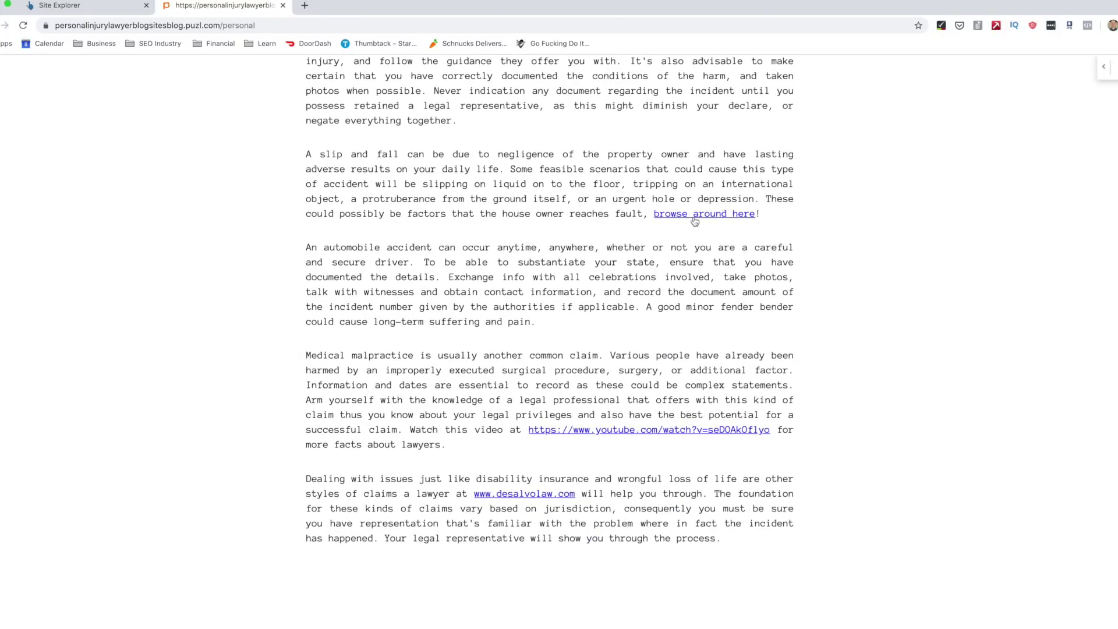
pyautogui.click(283, 6)
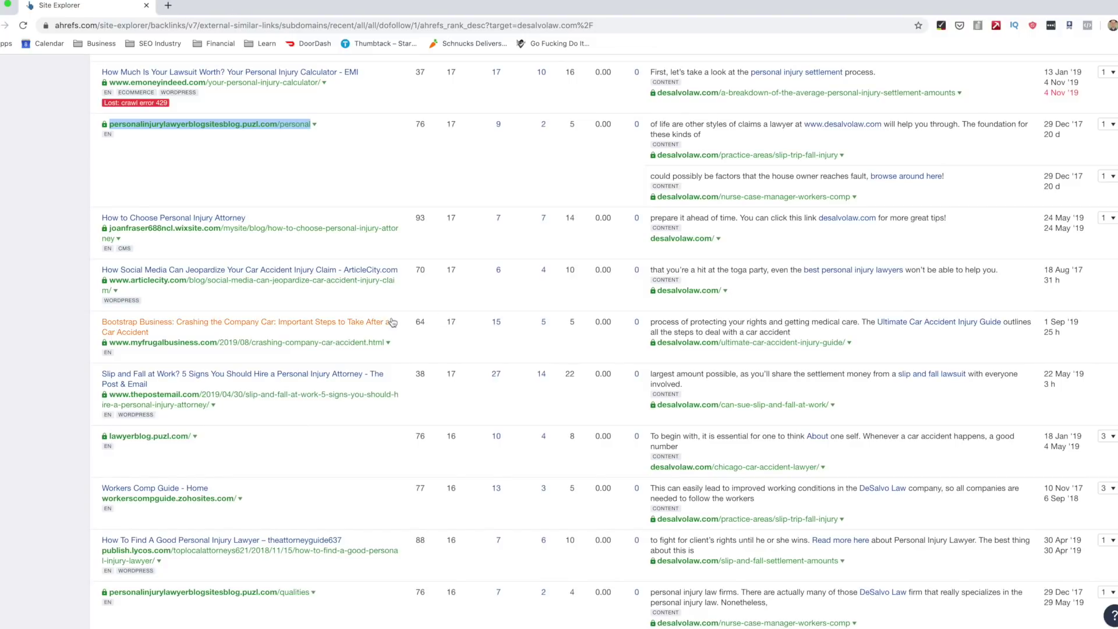
# - Open the Wix "How to Choose Personal Injury Attorney" and ArticleCity "How Social Media Can Jeopardize" backlinks in separate tabs
pyautogui.rightClick(199, 228)
pyautogui.click(220, 233)
pyautogui.rightClick(181, 284)
pyautogui.click(201, 289)
pyautogui.scroll(1, 199, 423)
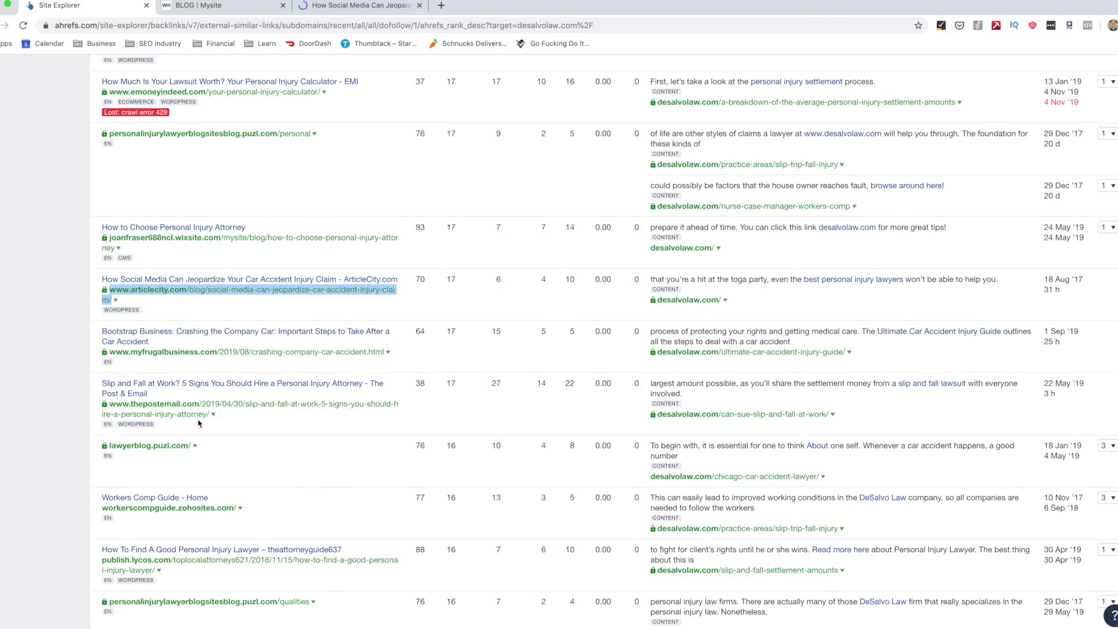
# - Open the lawyerblog.puzl.com and workerscompguide.zohosites.com backlinks in separate tabs
pyautogui.rightClick(150, 445)
pyautogui.click(186, 446)
pyautogui.scroll(-1, 319, 465)
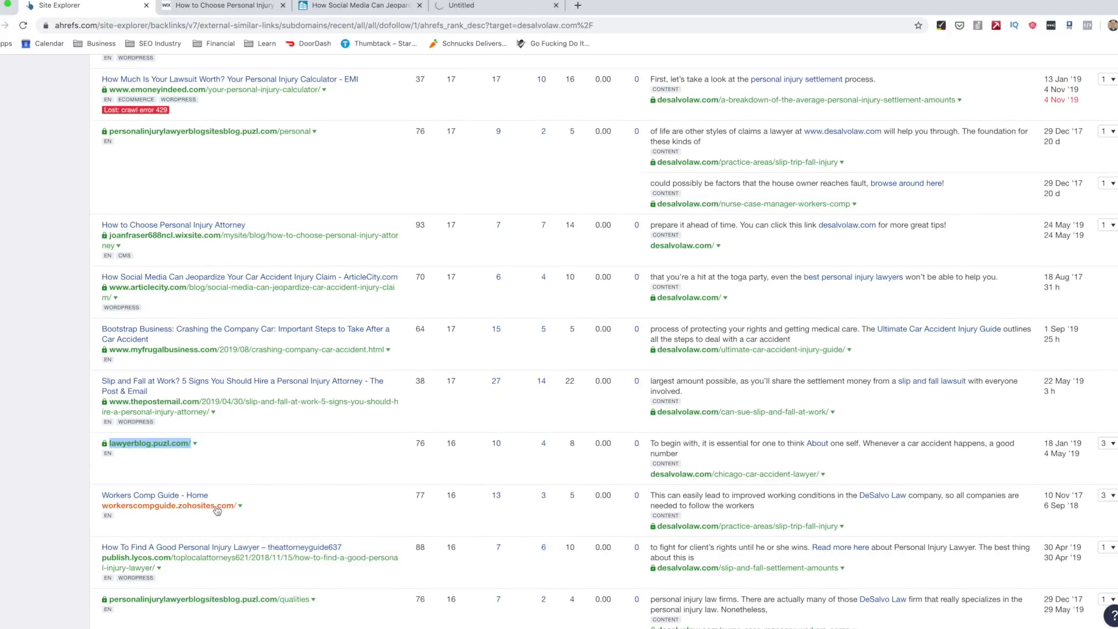
pyautogui.rightClick(220, 506)
pyautogui.click(349, 443)
# - Open the legaladvicebizfaqs.cabanova.com backlink in a separate tab and look through the rest of the listed backlinks
pyautogui.scroll(3, 372, 515)
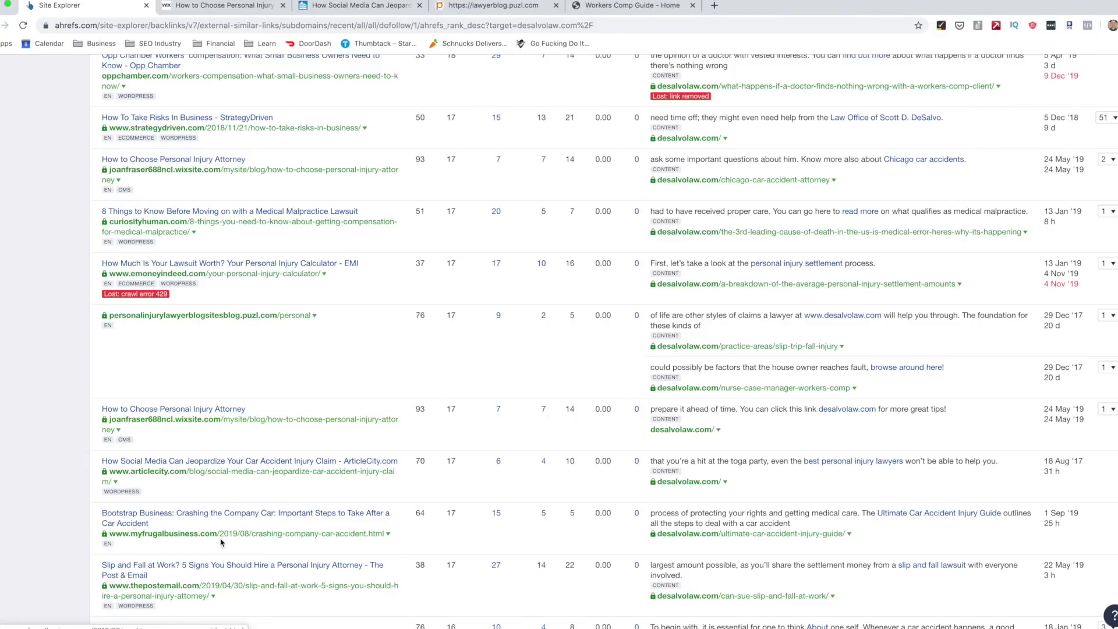
pyautogui.scroll(-9, 610, 339)
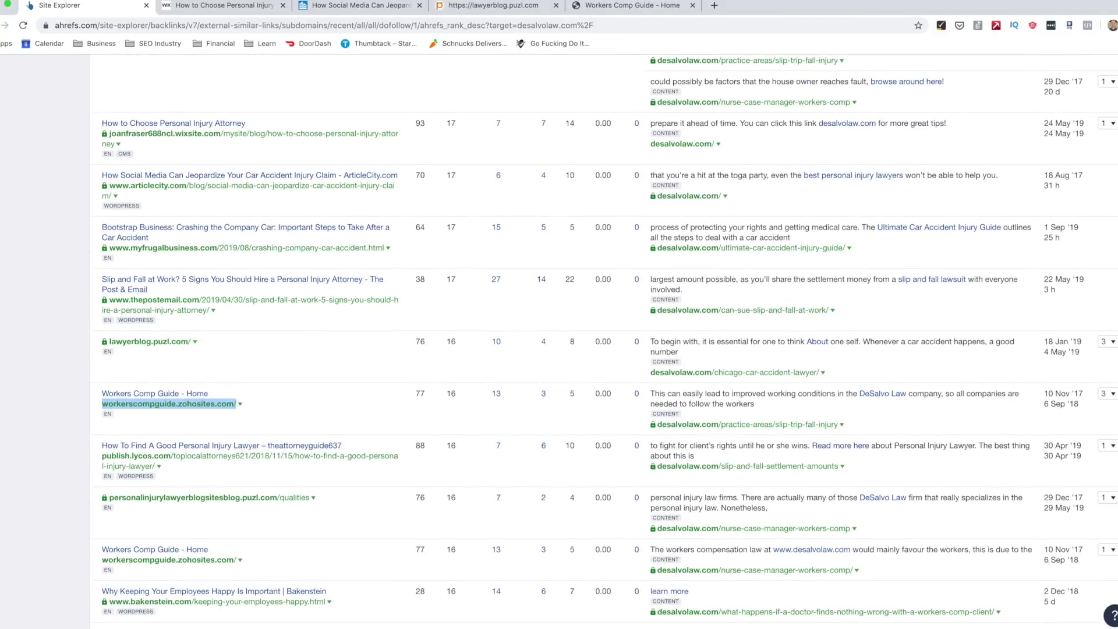
pyautogui.scroll(-1, 610, 339)
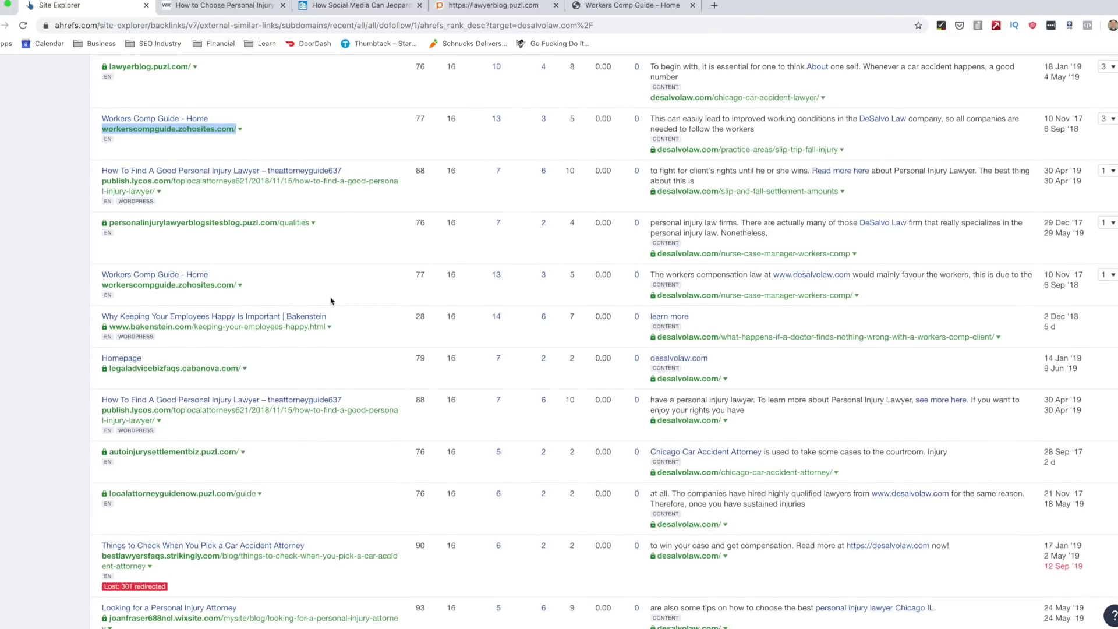
pyautogui.rightClick(218, 371)
pyautogui.click(262, 372)
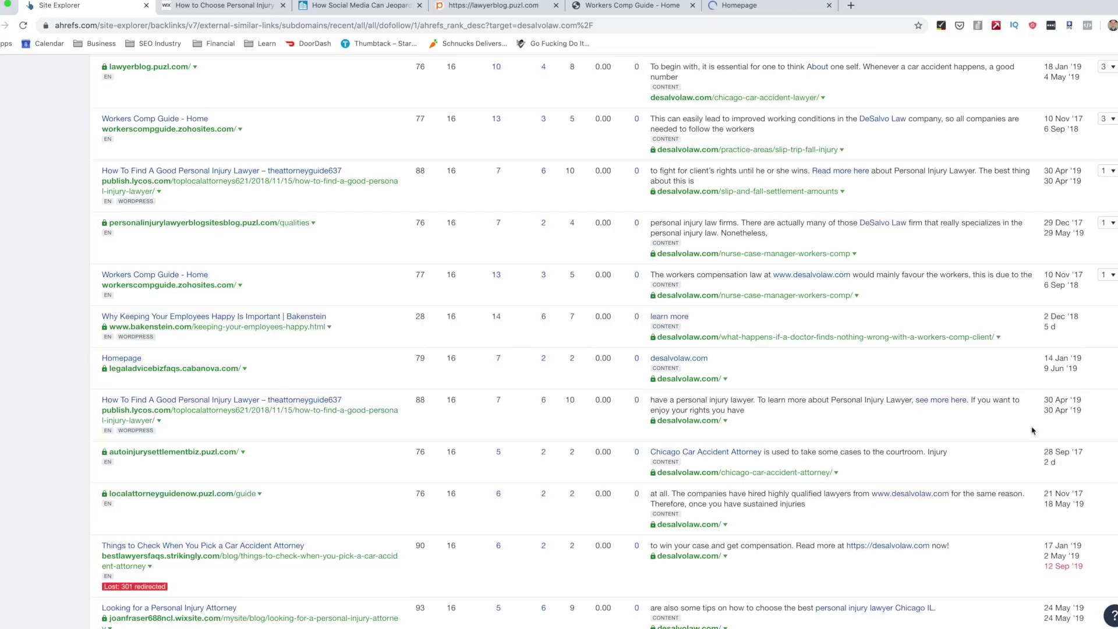
pyautogui.scroll(-8, 603, 341)
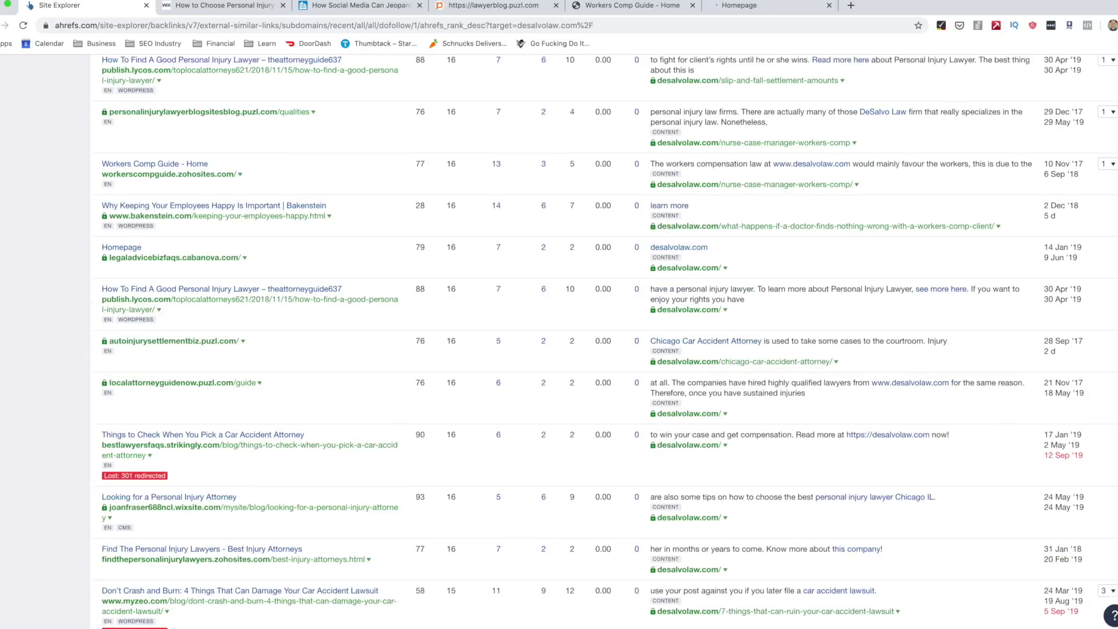
pyautogui.scroll(-5, 339, 407)
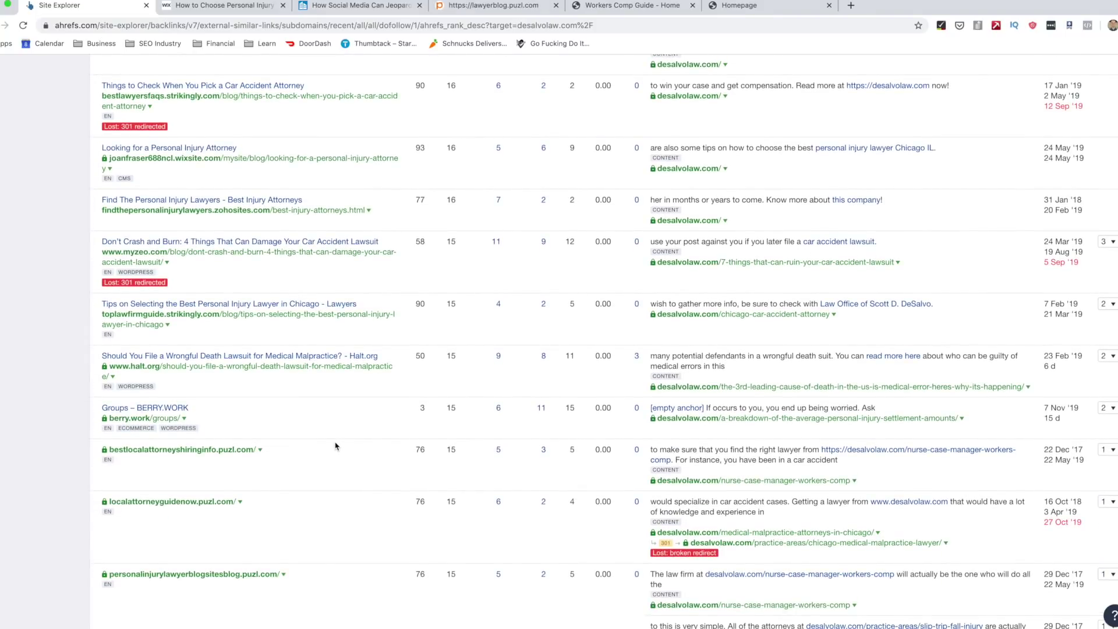
# - View the Wix article "How to Choose Personal Injury Attorney" down to its end and close its tab
pyautogui.click(223, 10)
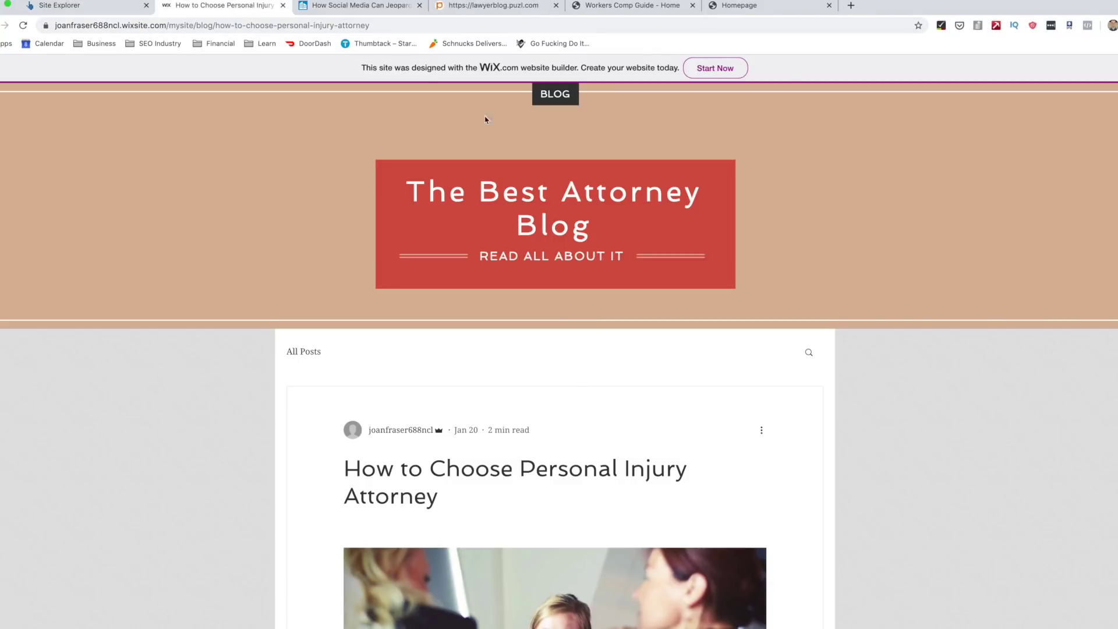
pyautogui.scroll(-20, 374, 326)
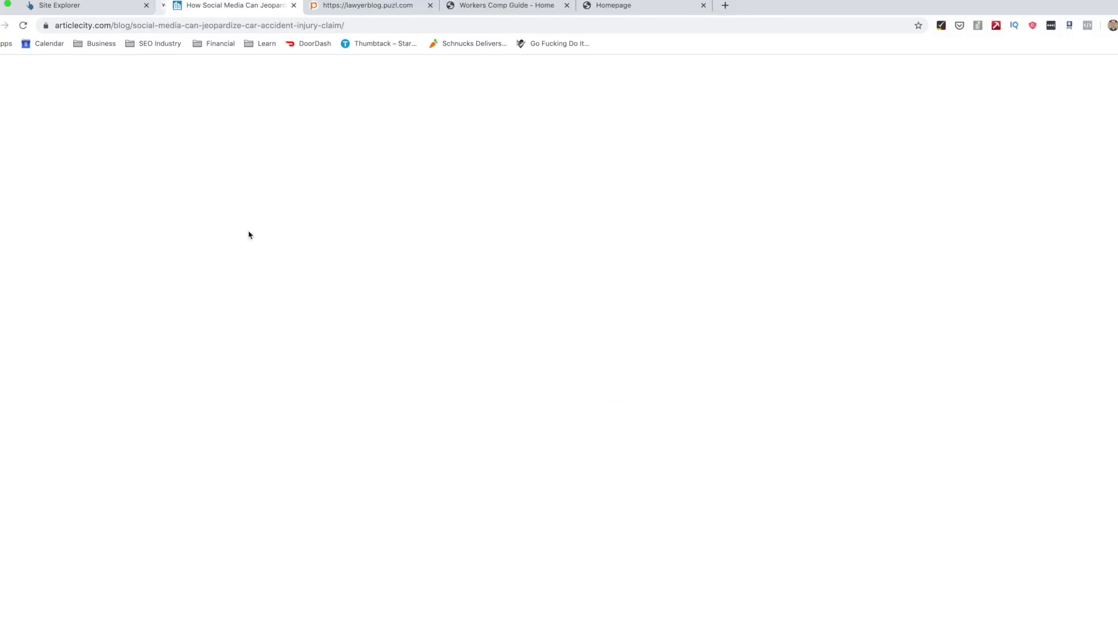
pyautogui.click(282, 6)
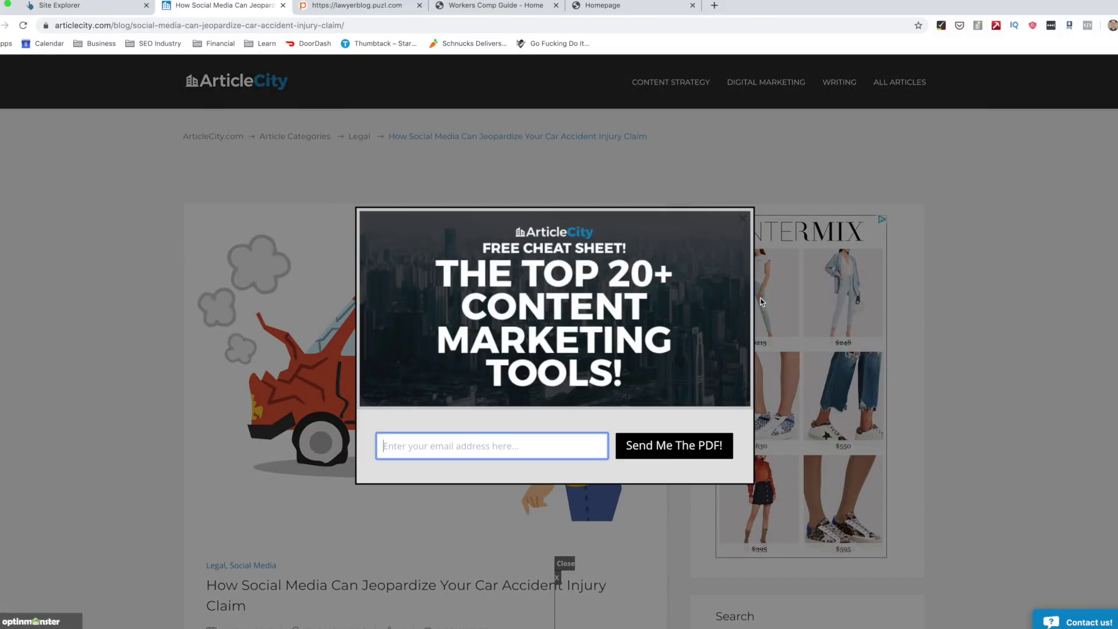
# - Dismiss the ArticleCity cheat sheet pop-up, examine the car accident claim article and its links, and close its tab
pyautogui.click(743, 226)
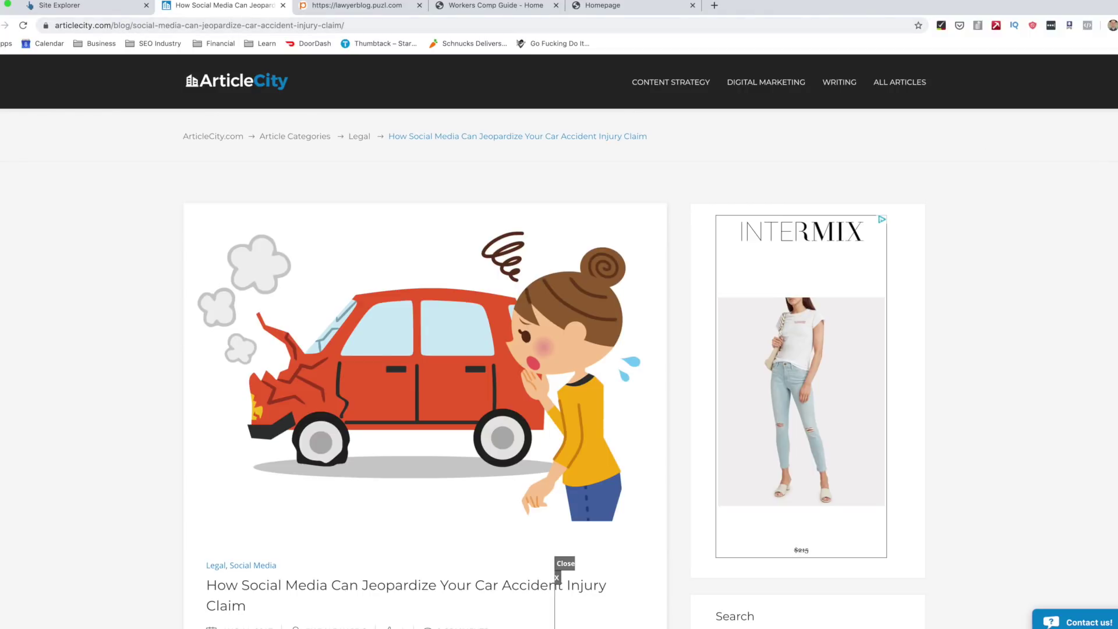
pyautogui.scroll(-15, 425, 349)
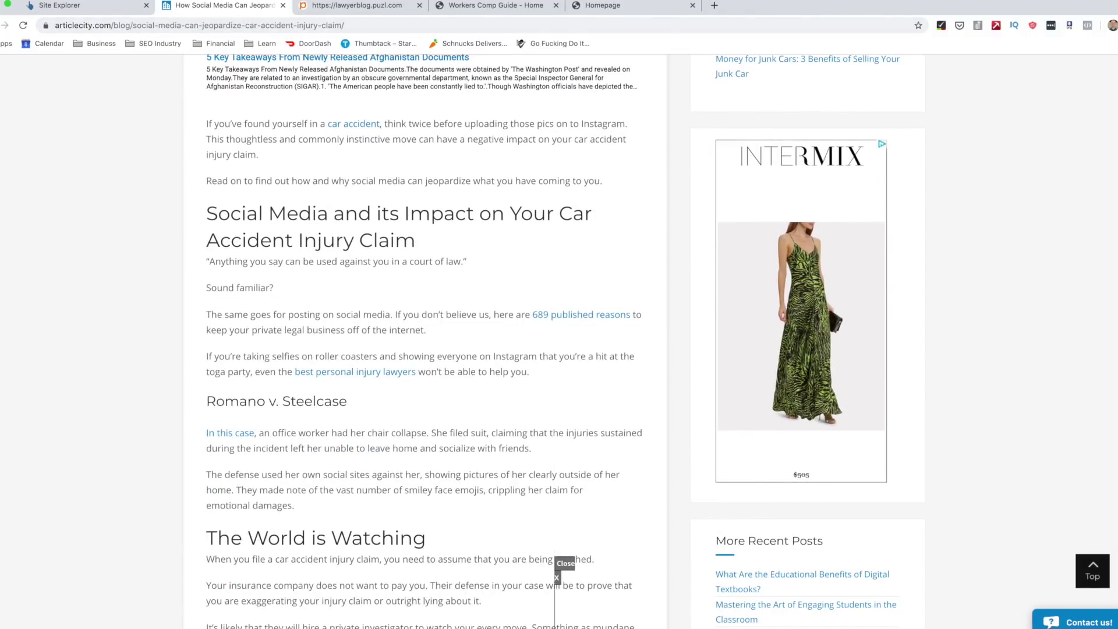
pyautogui.scroll(-3, 778, 336)
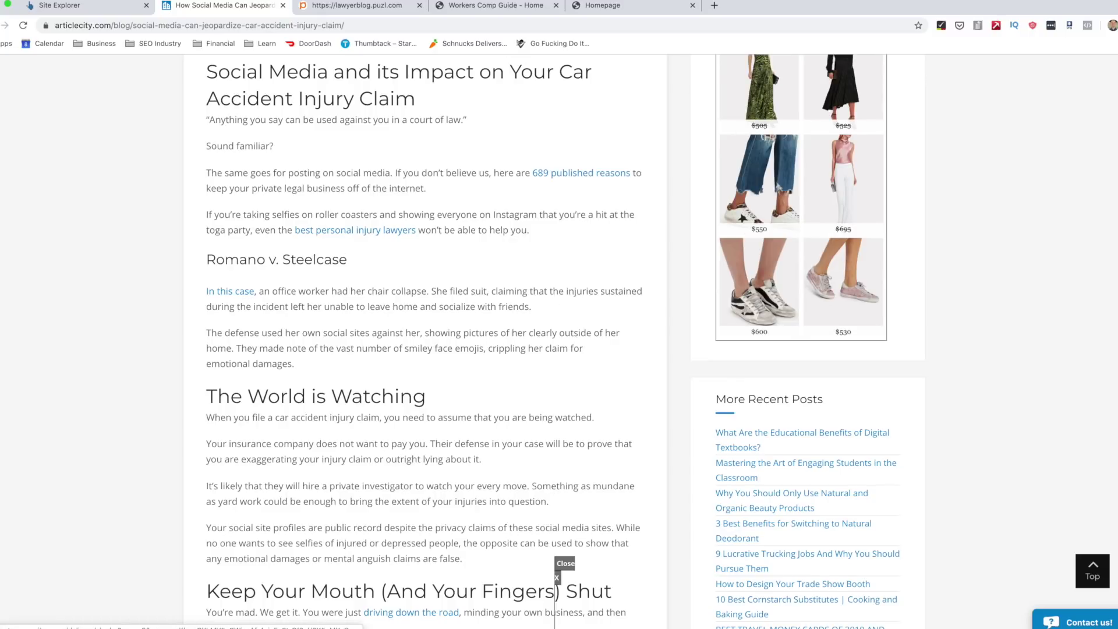
pyautogui.scroll(-20, 425, 349)
pyautogui.scroll(20, 425, 349)
pyautogui.scroll(20, 387, 177)
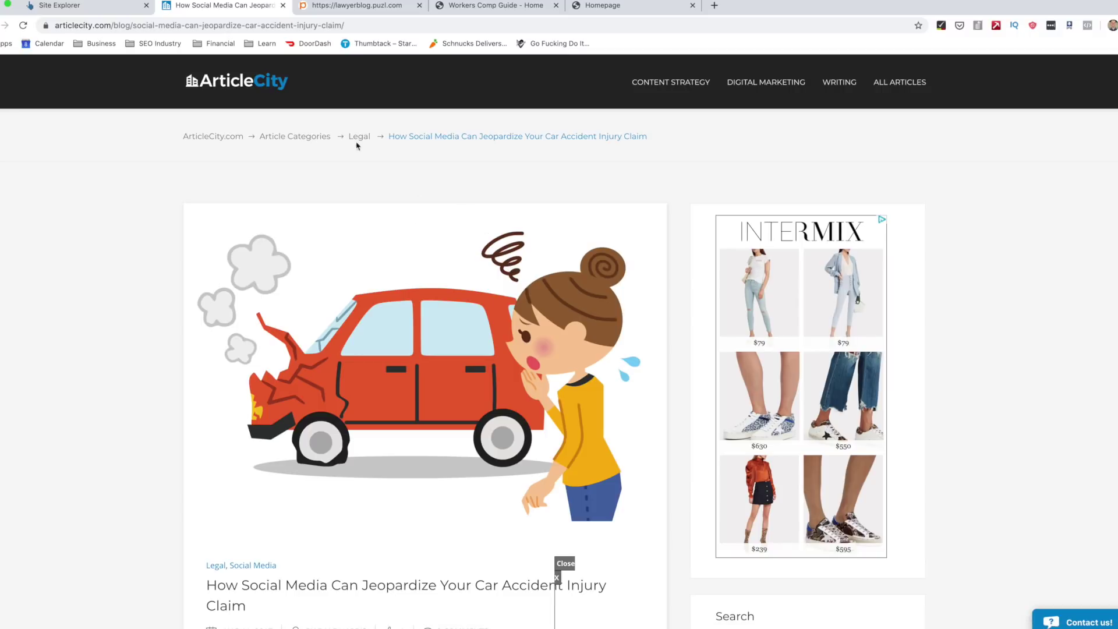
pyautogui.click(283, 6)
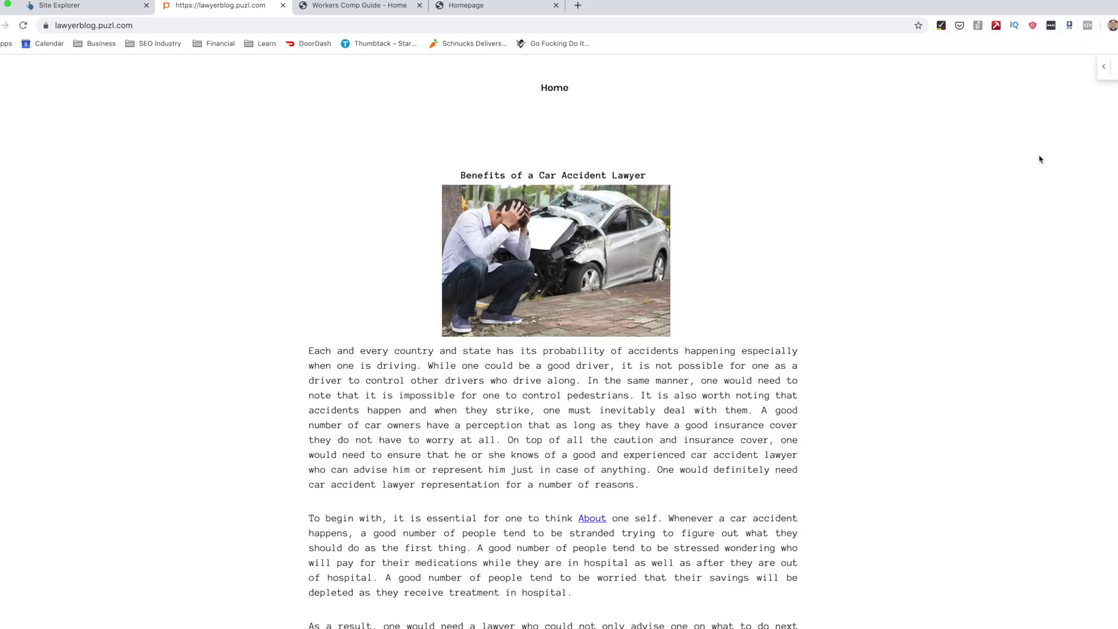
# - Read the lawyerblog.puzl.com article "Benefits of a Car Accident Lawyer" with its embedded links and close its tab
pyautogui.scroll(-10, 732, 337)
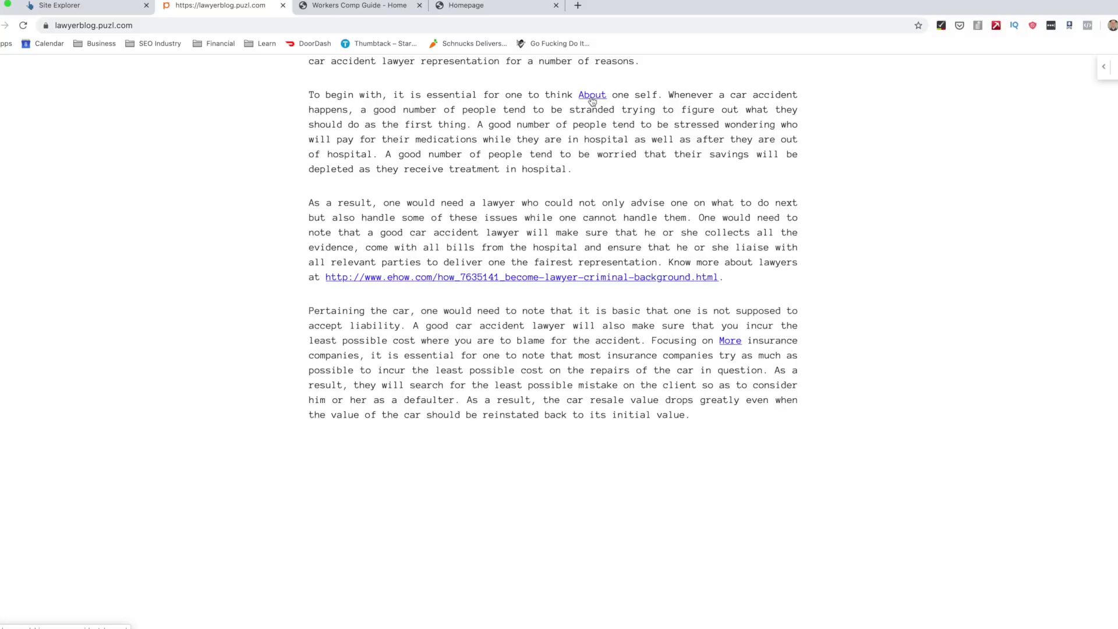
pyautogui.scroll(10, 497, 295)
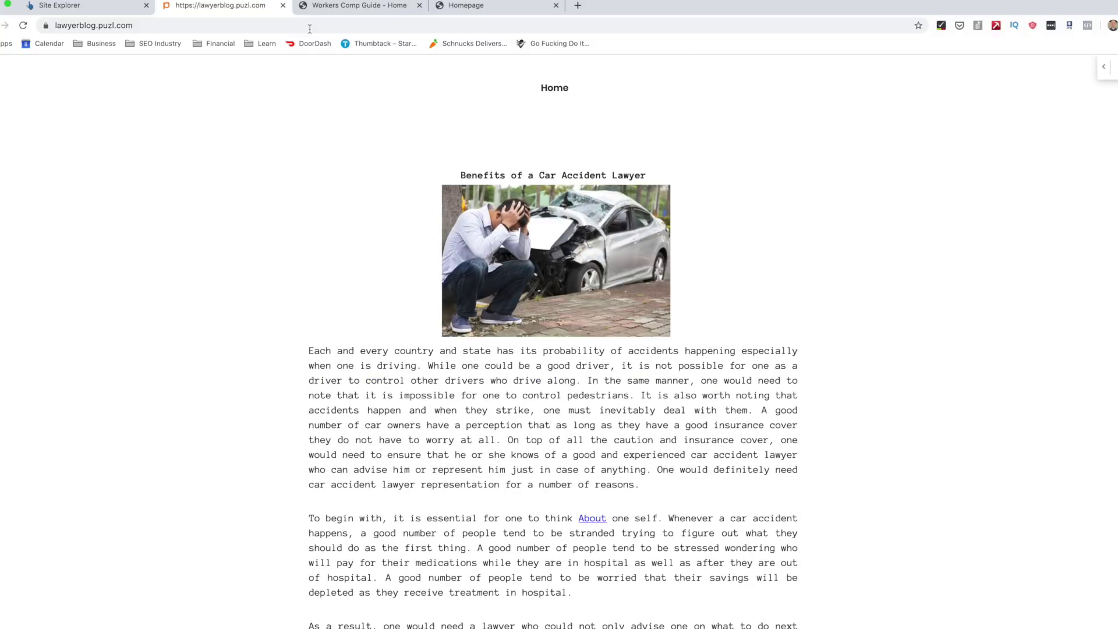
pyautogui.click(283, 6)
# - View the workerscompguide.zohosites.com and legaladvicebizfaqs.cabanova.com articles with their desalvolaw.com links, closing each tab
pyautogui.scroll(-10, 554, 300)
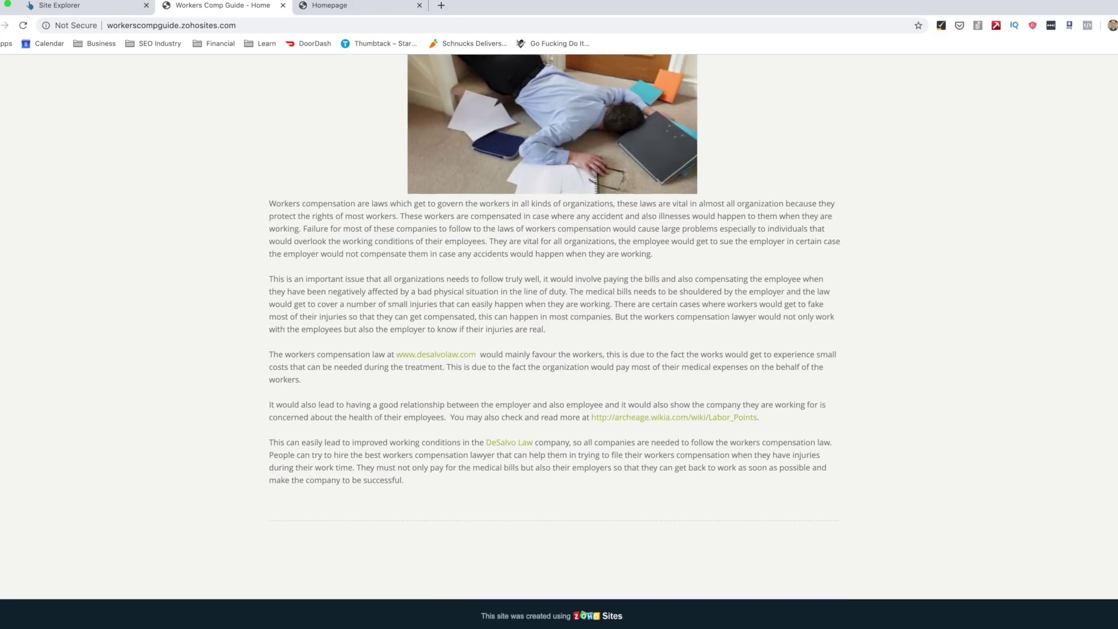
pyautogui.click(283, 5)
pyautogui.scroll(-5, 623, 518)
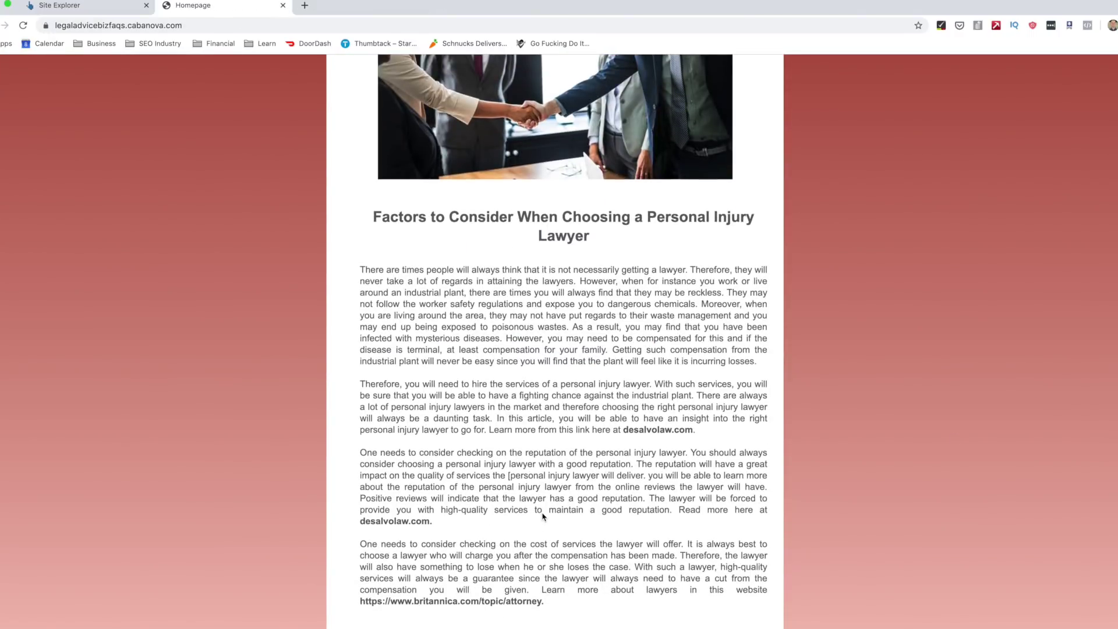
pyautogui.click(283, 5)
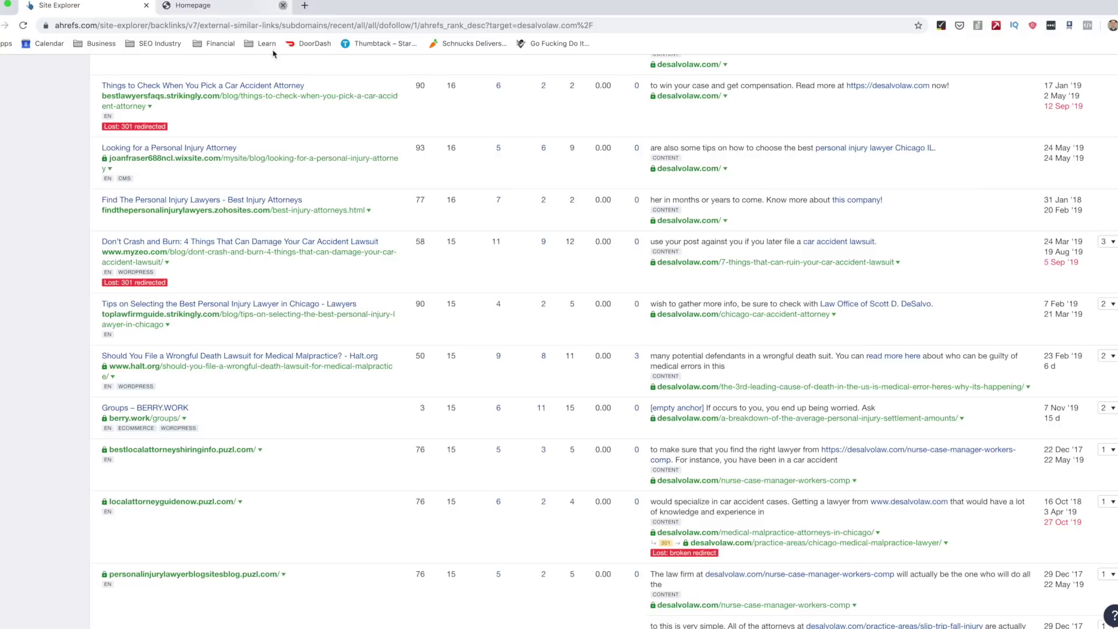
# - Examine the first page of dofollow backlinks to desalvolaw.com from start to end, comparing referring pages, ratings, and anchors
pyautogui.scroll(-6, 559, 341)
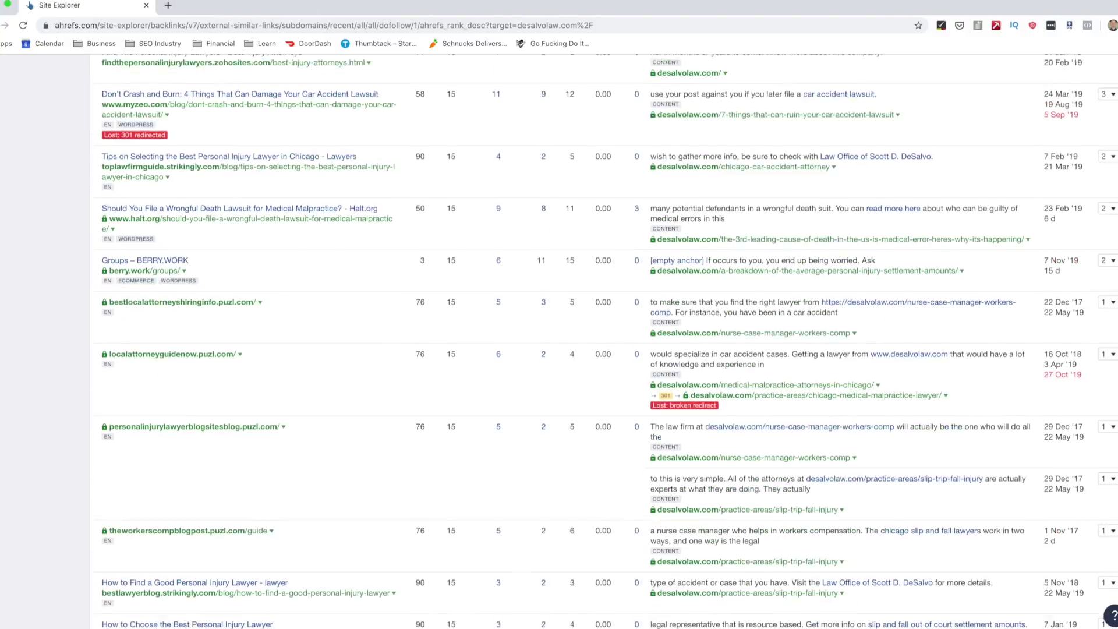
pyautogui.scroll(-2, 1116, 522)
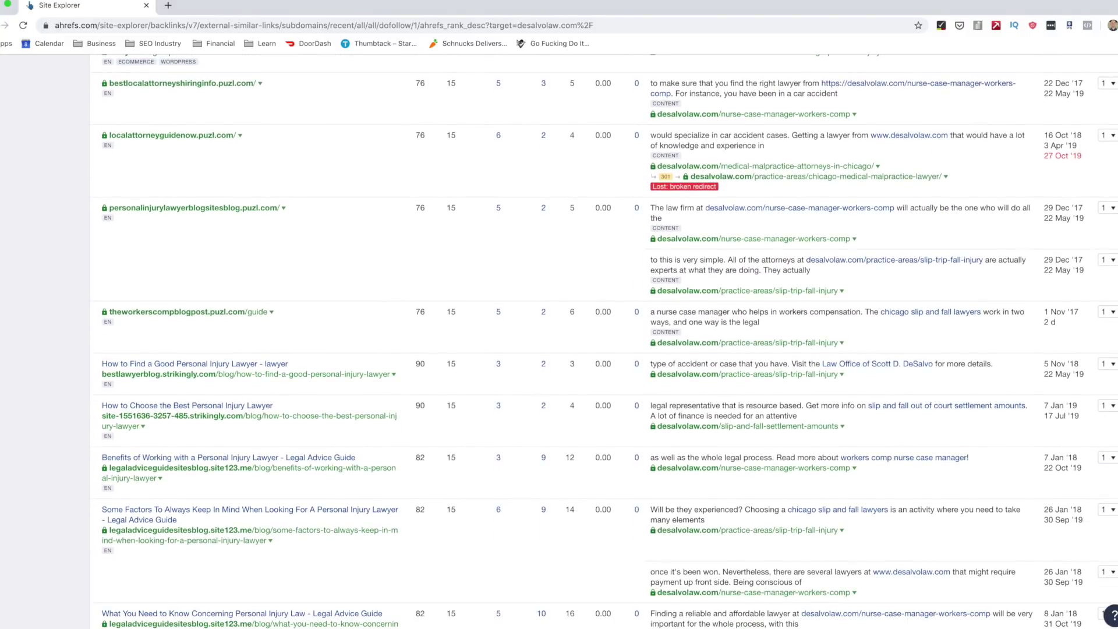
pyautogui.scroll(-2, 1116, 522)
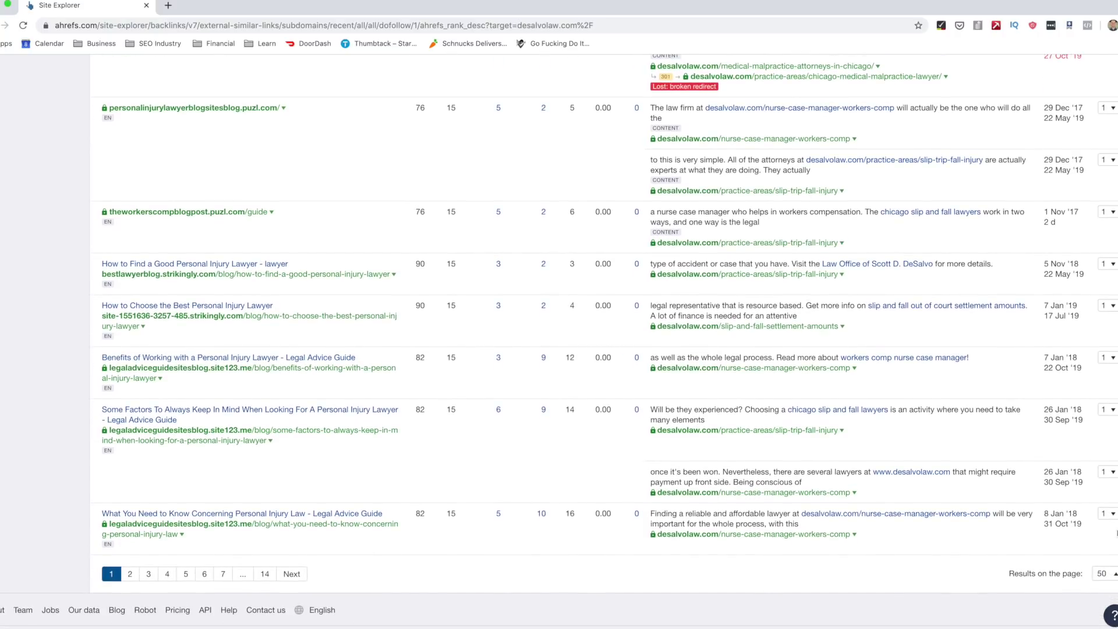
pyautogui.scroll(-1, 1116, 533)
pyautogui.scroll(6, 1116, 533)
pyautogui.scroll(5, 1115, 533)
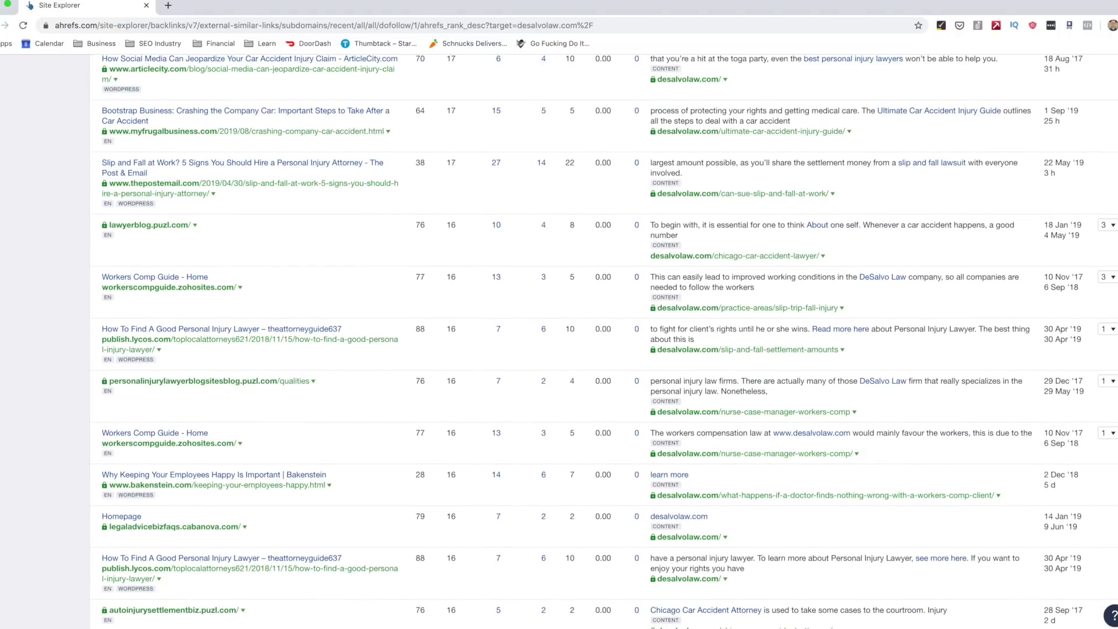
pyautogui.scroll(10, 1116, 533)
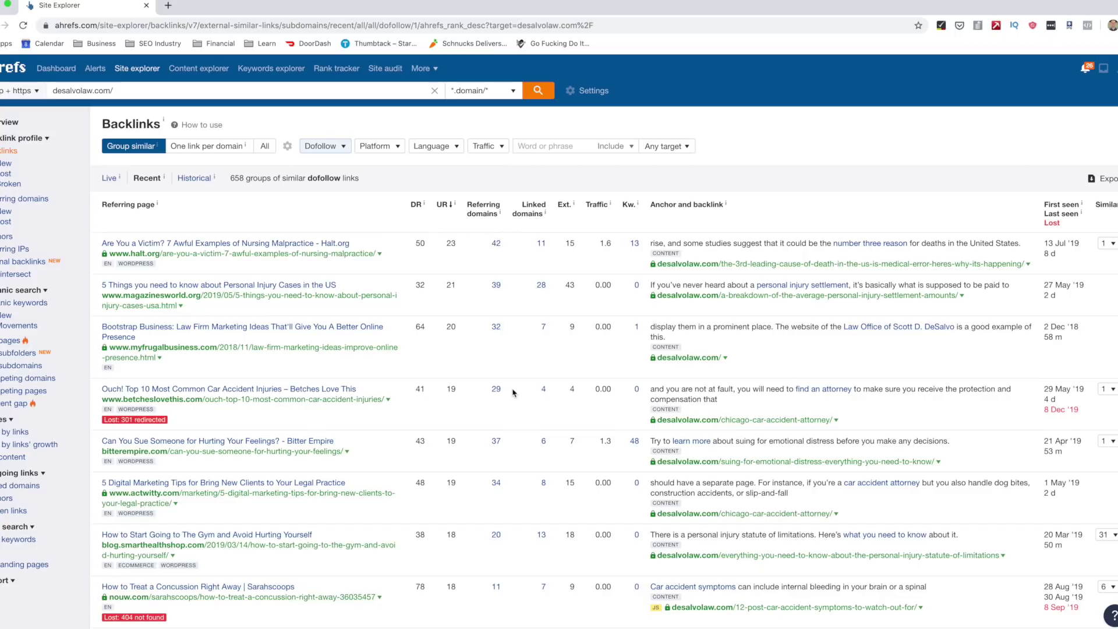
pyautogui.scroll(-5, 517, 390)
pyautogui.scroll(4, 517, 390)
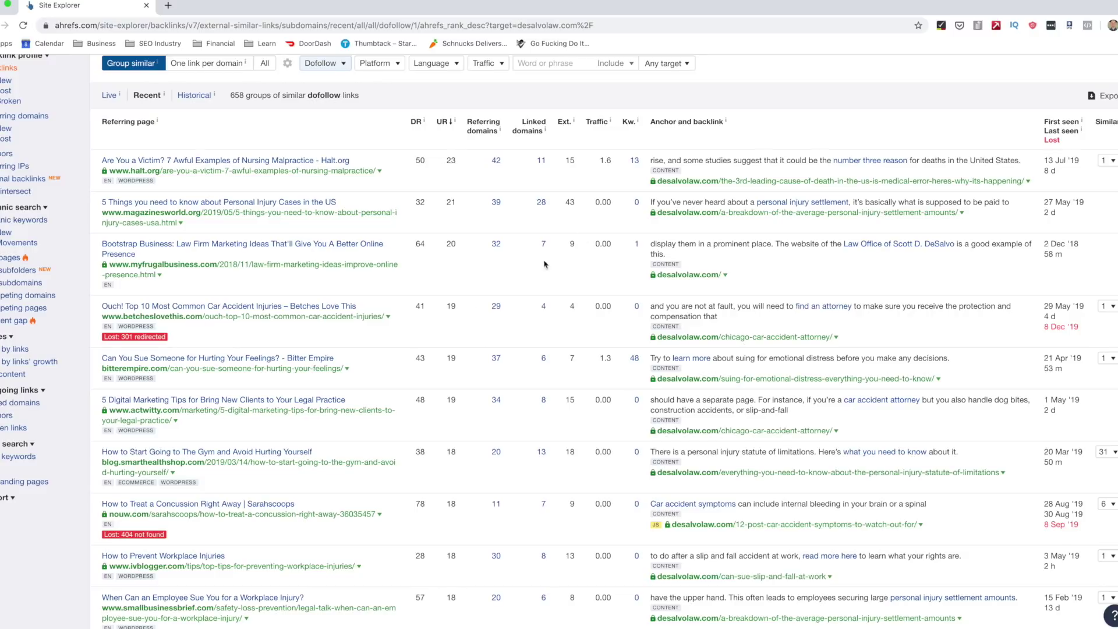
pyautogui.scroll(2, 545, 264)
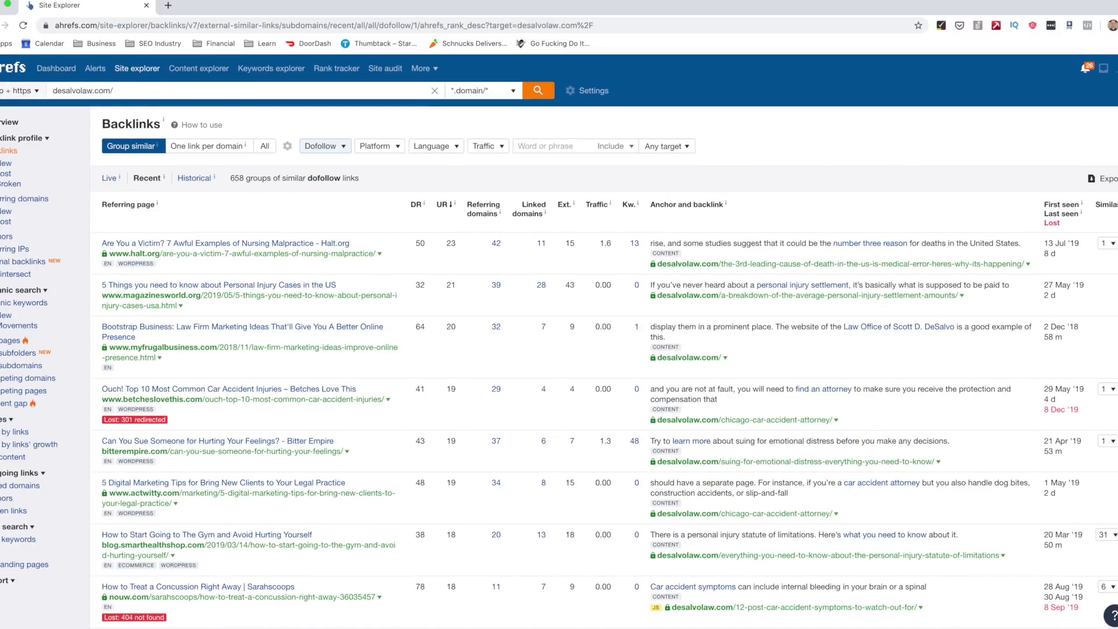
pyautogui.scroll(-20, 559, 341)
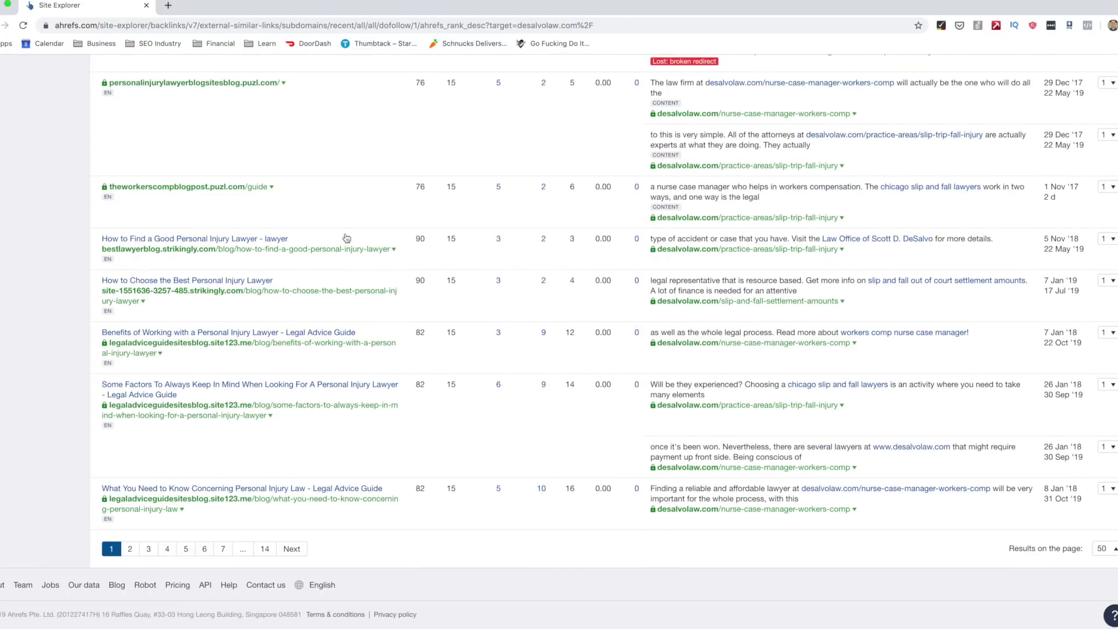
pyautogui.scroll(1, 198, 139)
pyautogui.scroll(1, 198, 138)
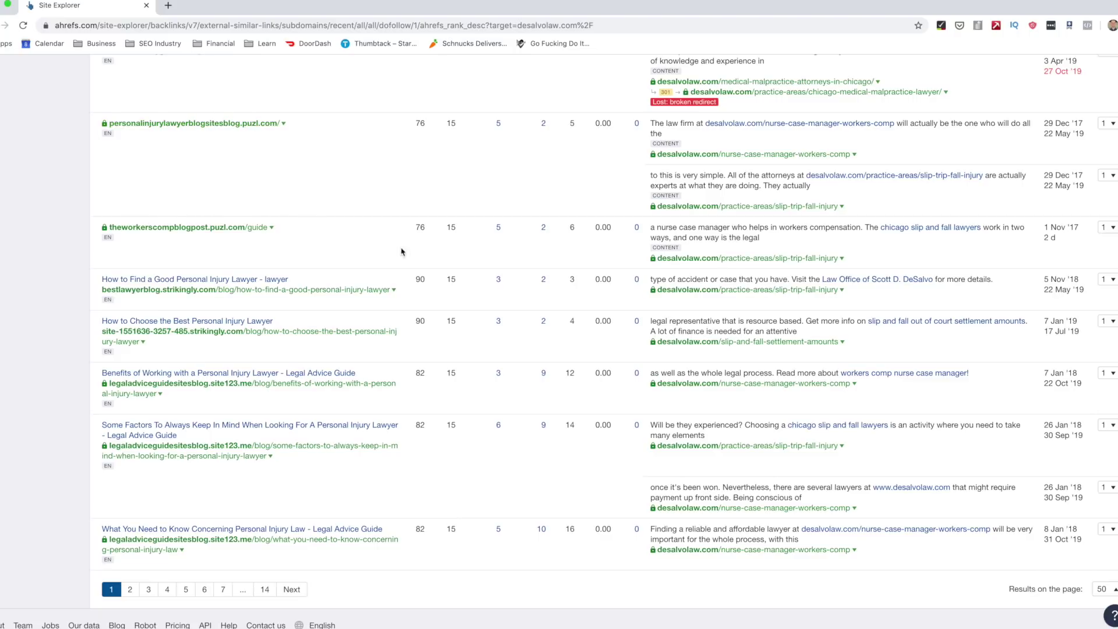
pyautogui.scroll(-1, 559, 341)
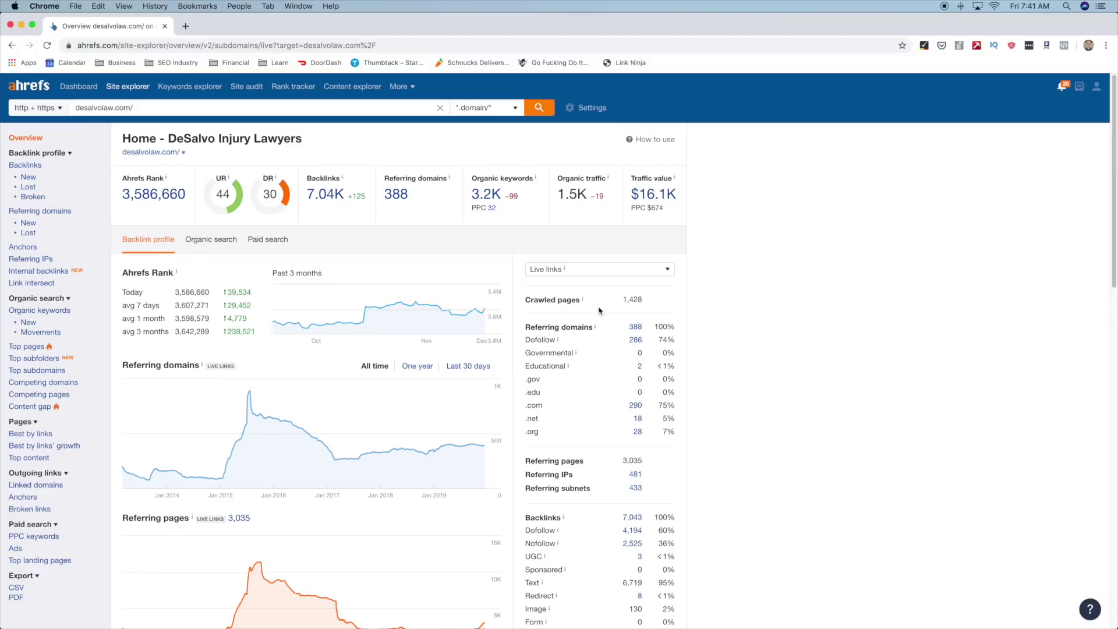
# - Open the Anchors report for desalvolaw.com and expand the site123.me backlinks under the "desalvo law" anchor's referring domains
pyautogui.click(28, 248)
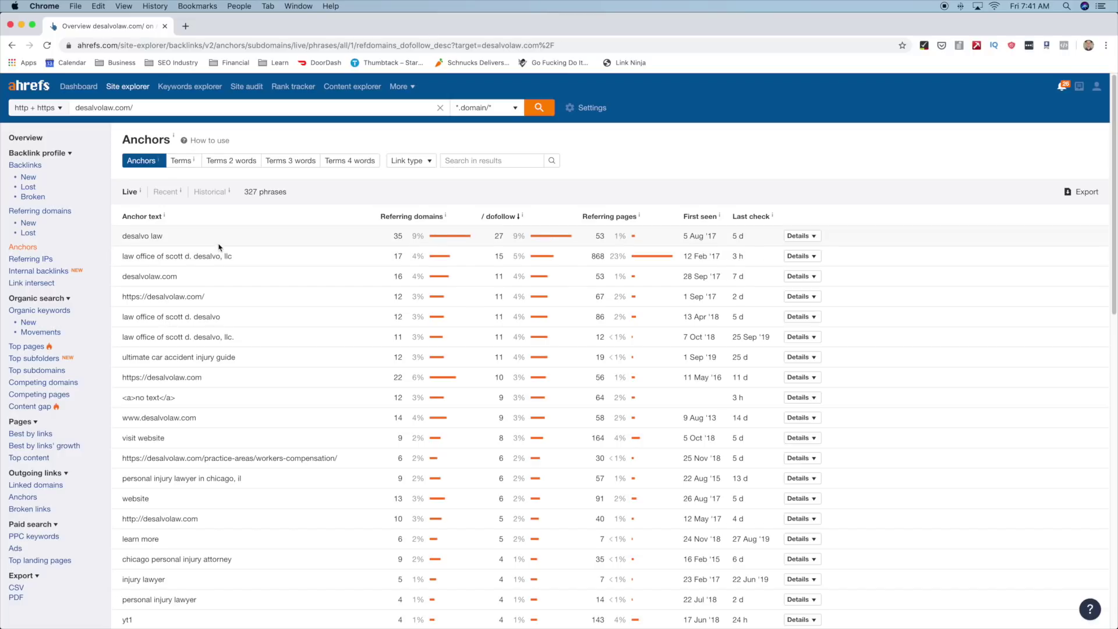
pyautogui.click(815, 236)
pyautogui.click(775, 255)
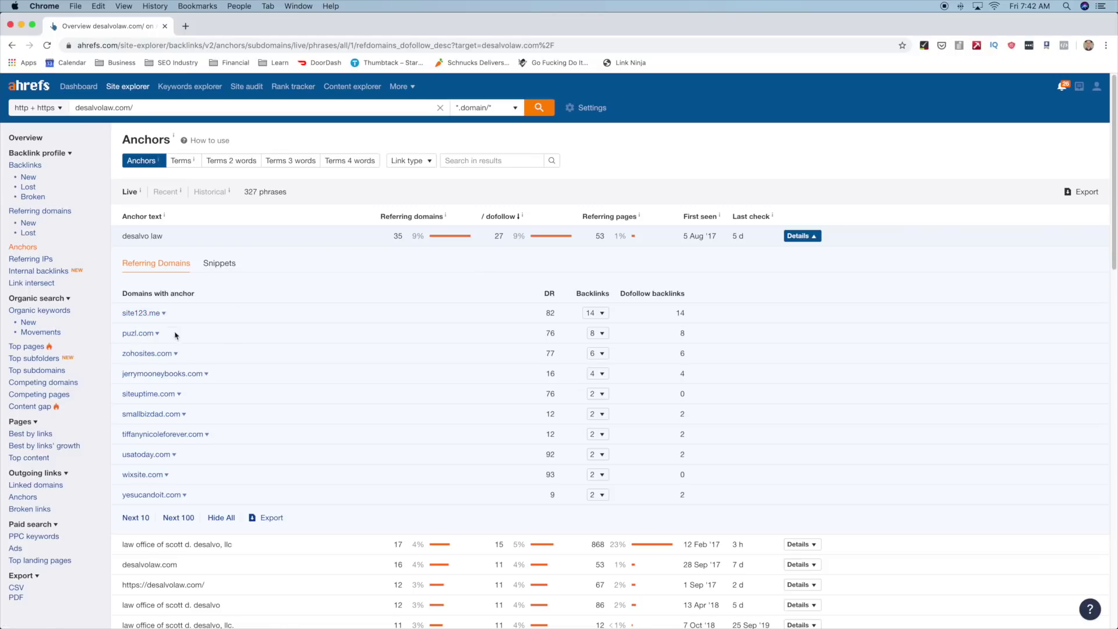
pyautogui.click(604, 314)
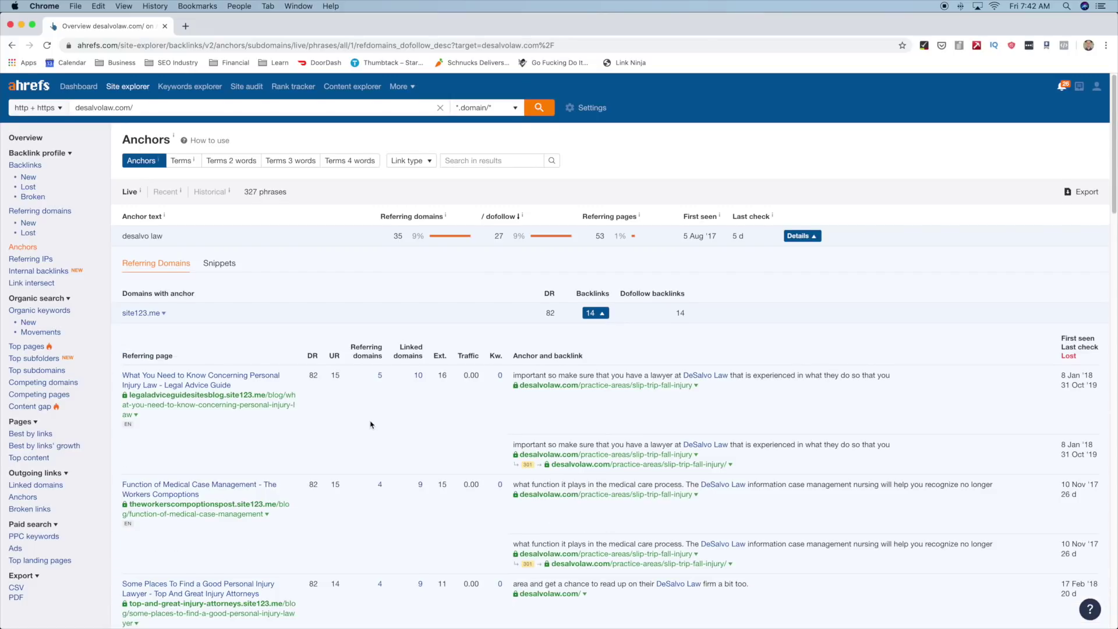
# - Open the site123.me article "What You Need to Know Concerning Personal Injury Law" in a separate tab, read it, and close the tab
pyautogui.scroll(-1, 371, 424)
pyautogui.rightClick(198, 400)
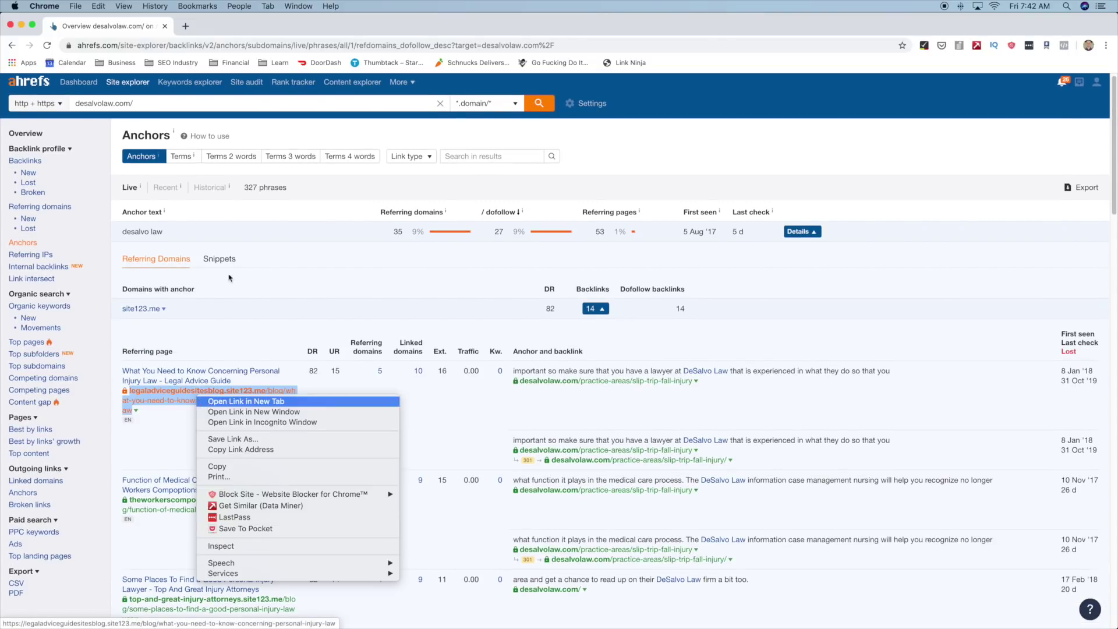
pyautogui.click(233, 401)
pyautogui.hotkey('ctrl', 'Tab')
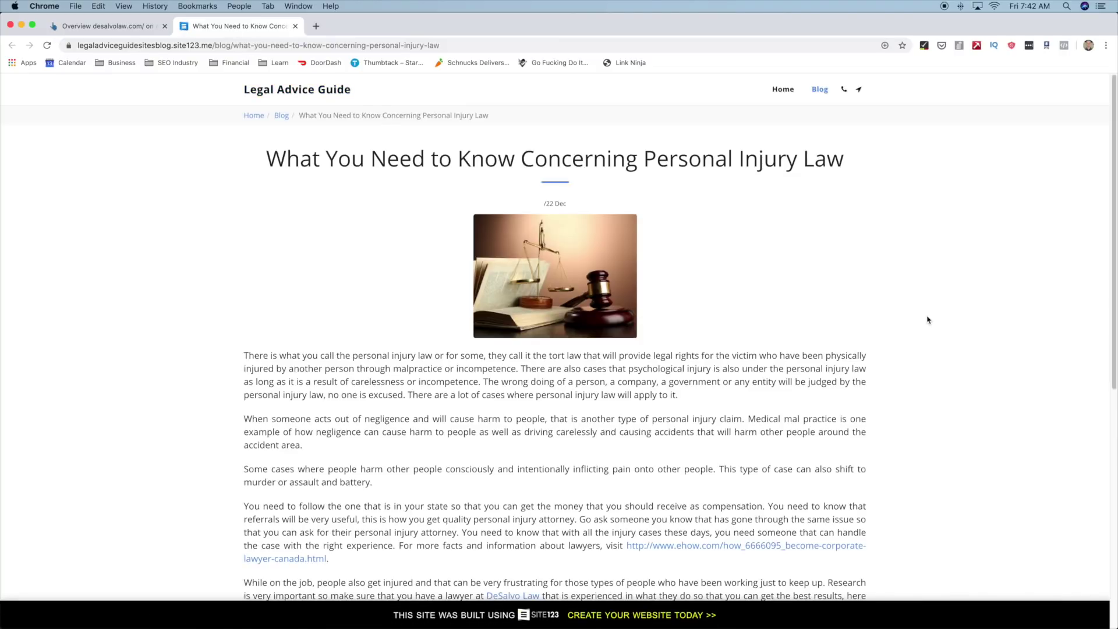
pyautogui.scroll(-2, 1112, 165)
pyautogui.scroll(-7, 1112, 165)
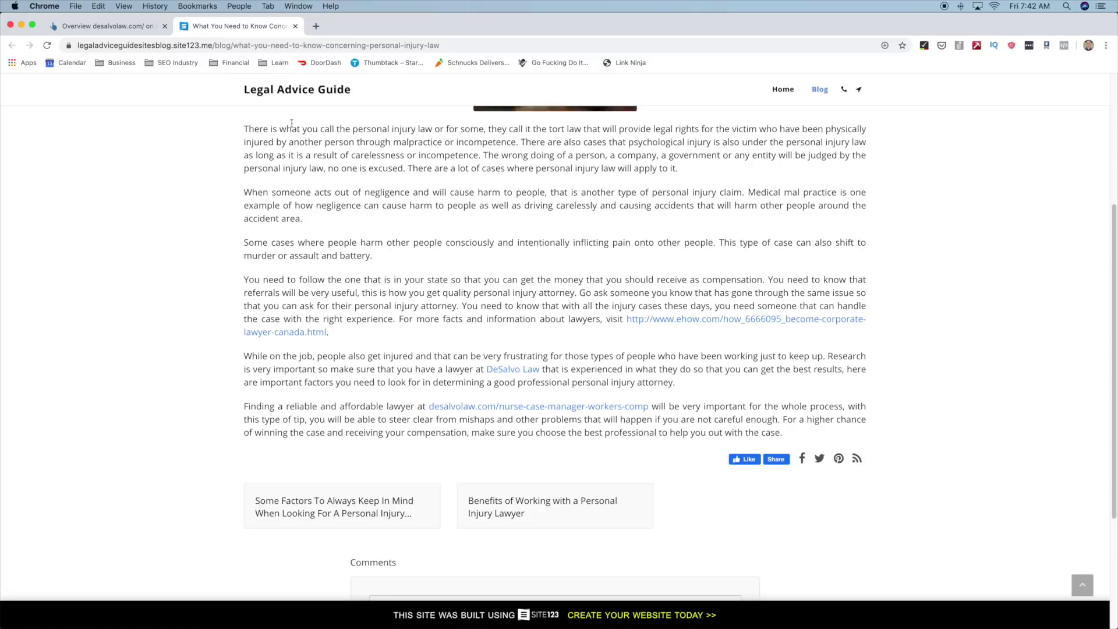
pyautogui.scroll(3, 582, 314)
pyautogui.scroll(4, 582, 308)
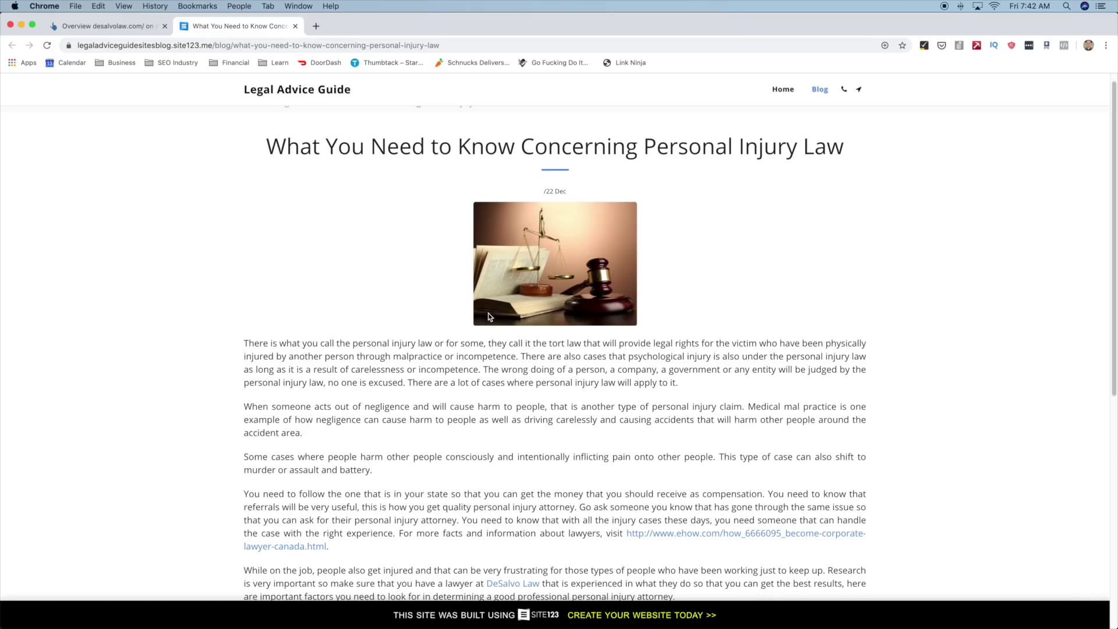
pyautogui.click(294, 27)
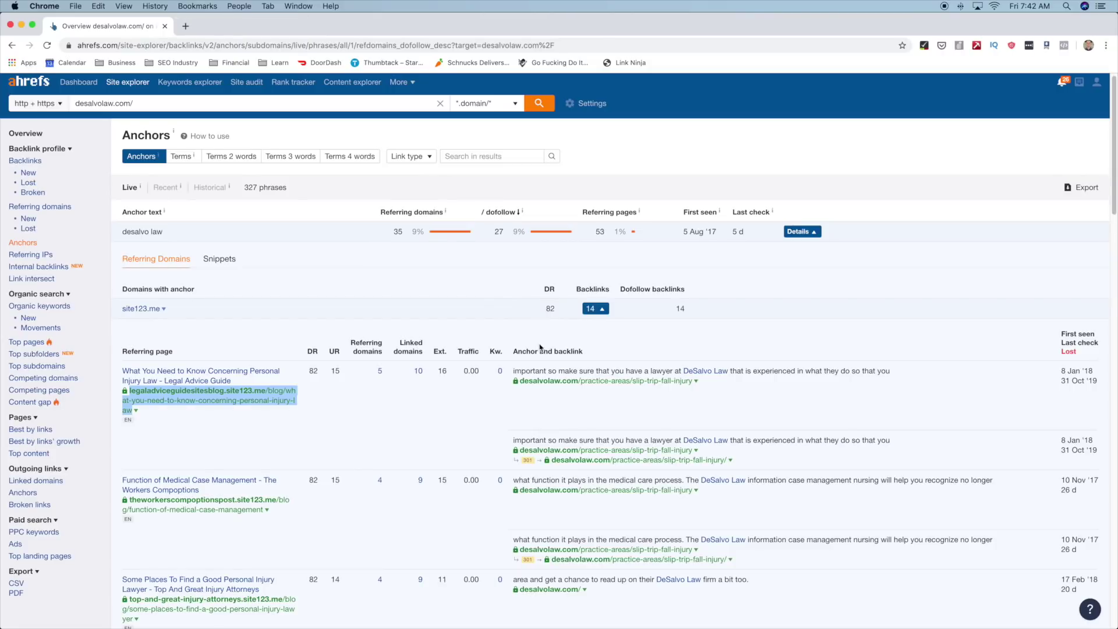
# - Collapse the site123.me backlinks and review the other referring domains that use the "desalvo law" anchor
pyautogui.click(595, 309)
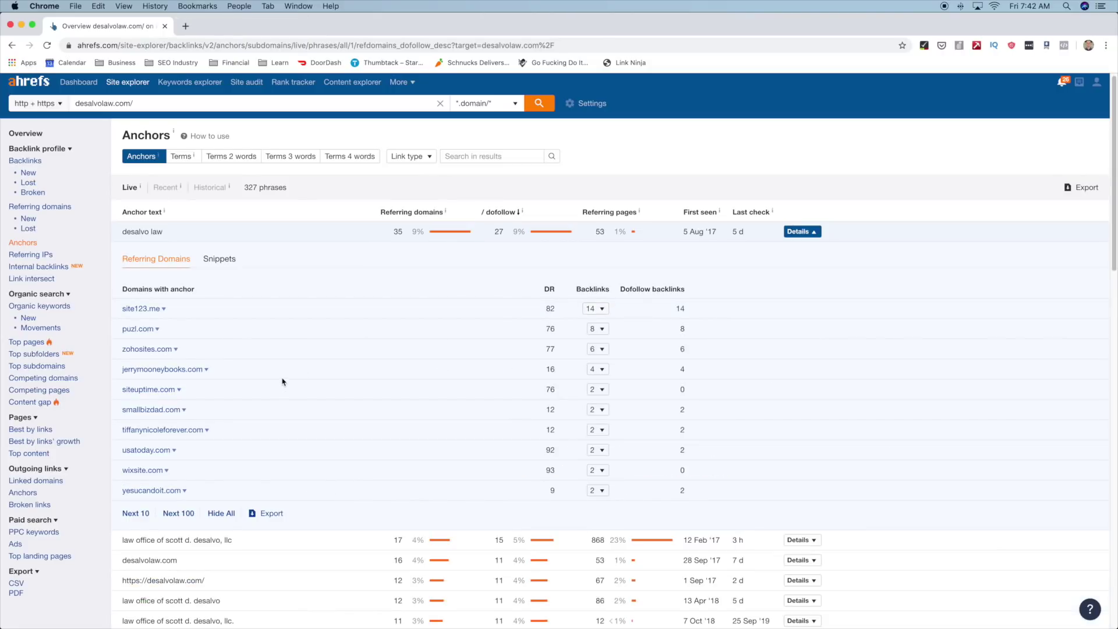
pyautogui.scroll(-2, 288, 435)
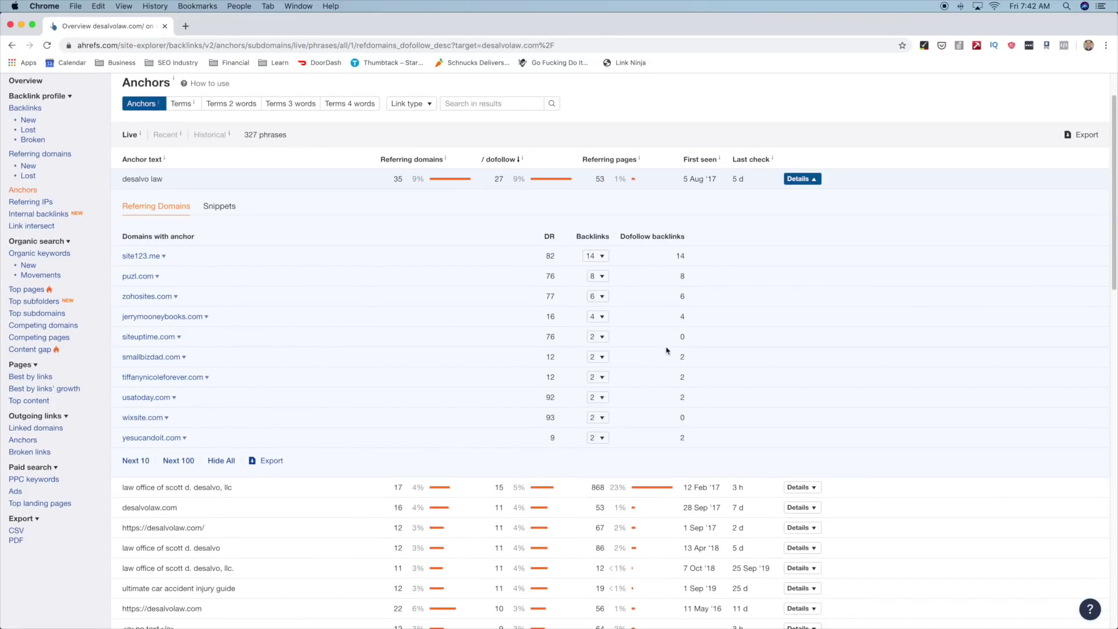
pyautogui.scroll(-1, 212, 407)
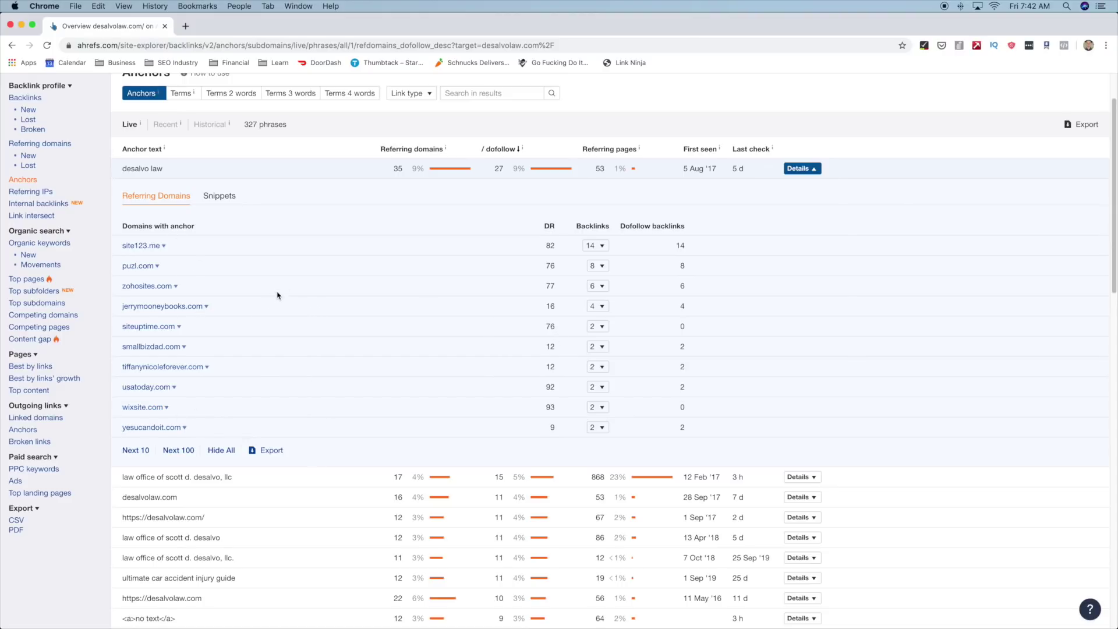
# - Look through the remaining anchor texts, highlighting "personal injury lawyer in chicago, il" along the way
pyautogui.scroll(-10, 279, 299)
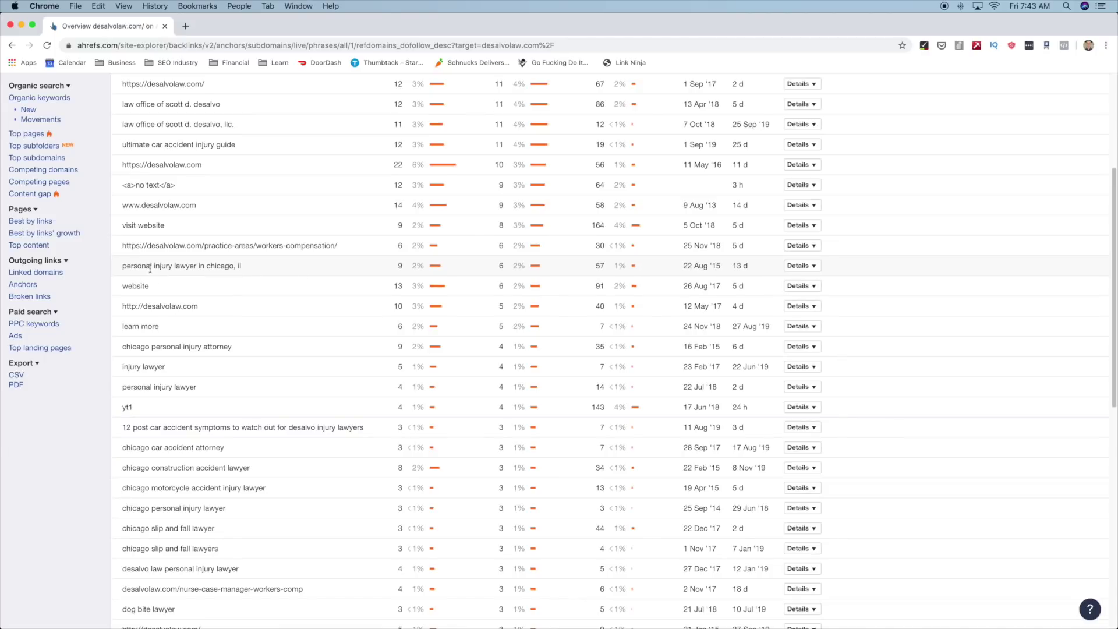
pyautogui.moveTo(121, 268); pyautogui.dragTo(243, 272)
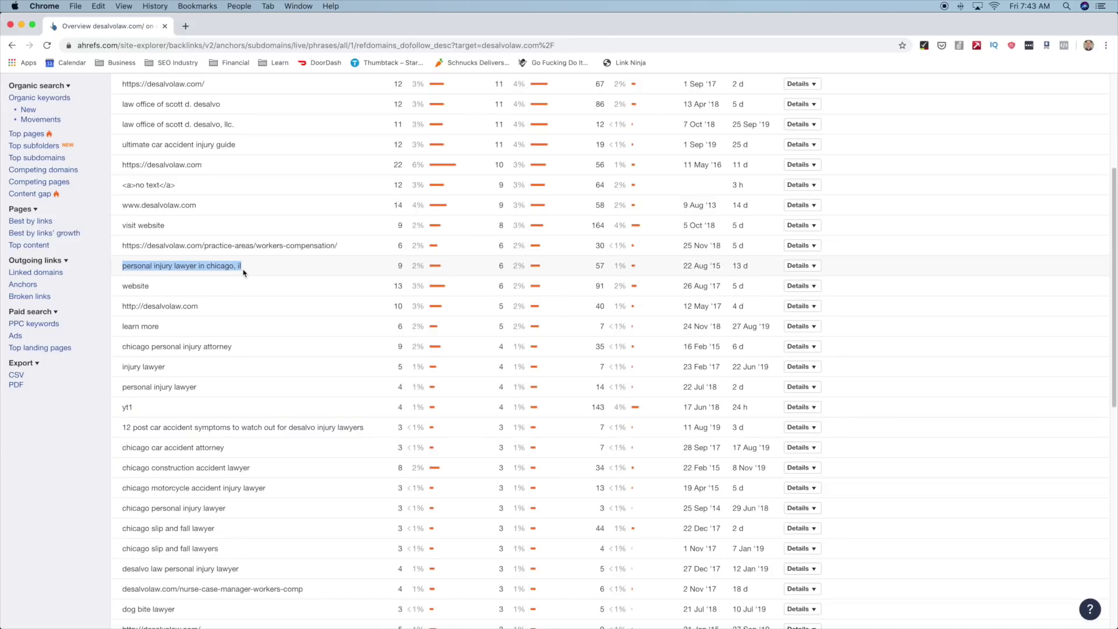
pyautogui.click(289, 269)
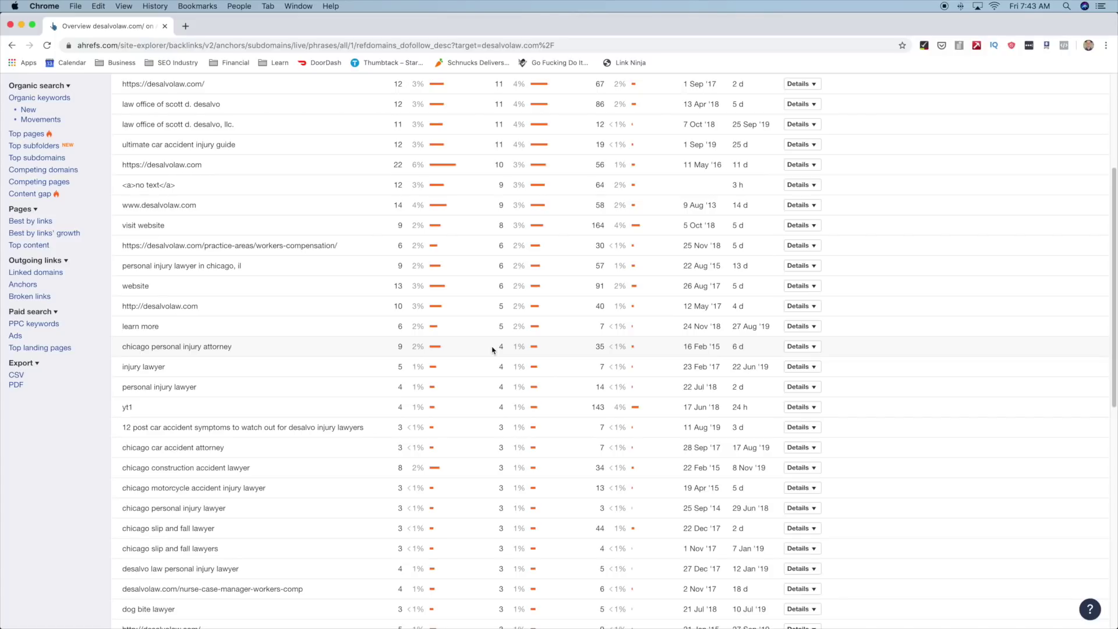
pyautogui.moveTo(1106, 204); pyautogui.dragTo(1107, 262)
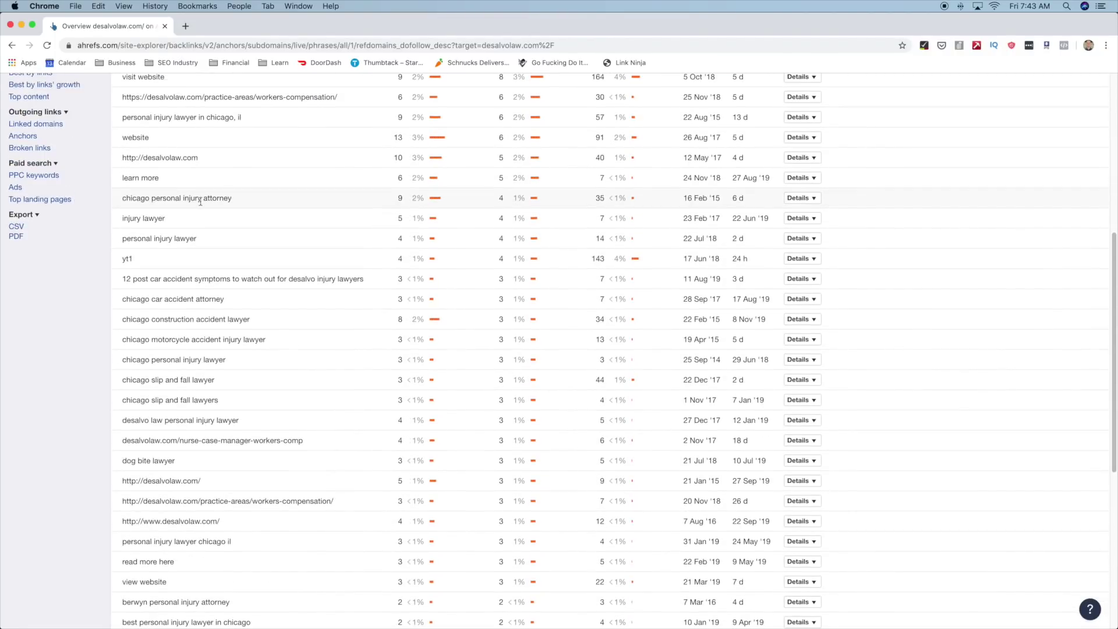
# - Find "chicago" on the Anchors page, review the matching anchor texts down to the list's end, and close the page search
pyautogui.press('super+f')
pyautogui.write('chicago')
pyautogui.moveTo(1114, 228); pyautogui.dragTo(1116, 541)
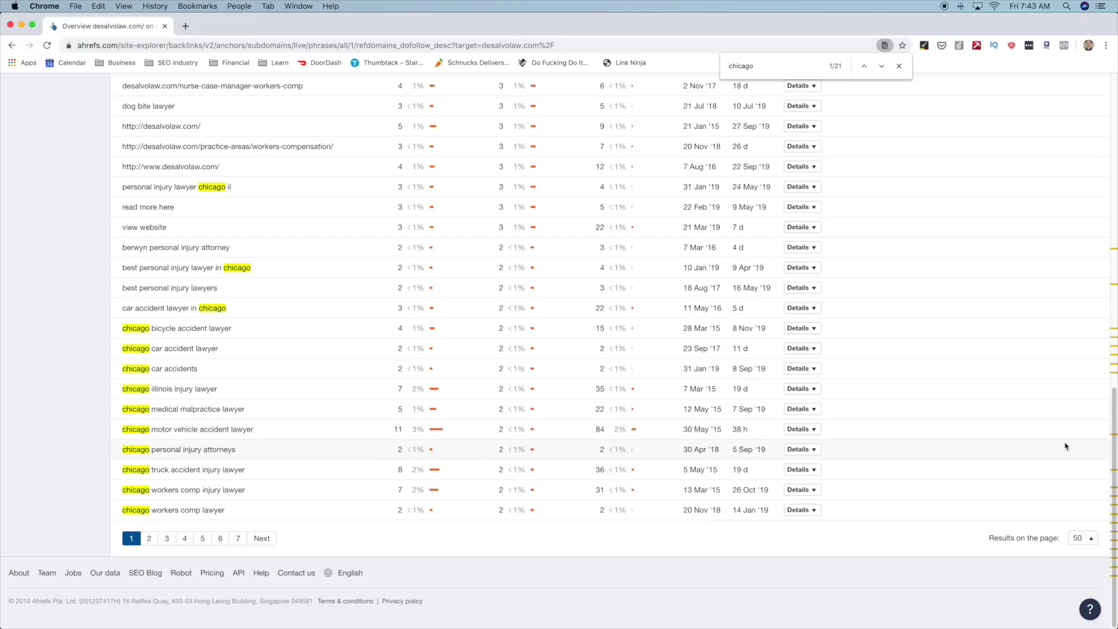
pyautogui.scroll(1, 1114, 416)
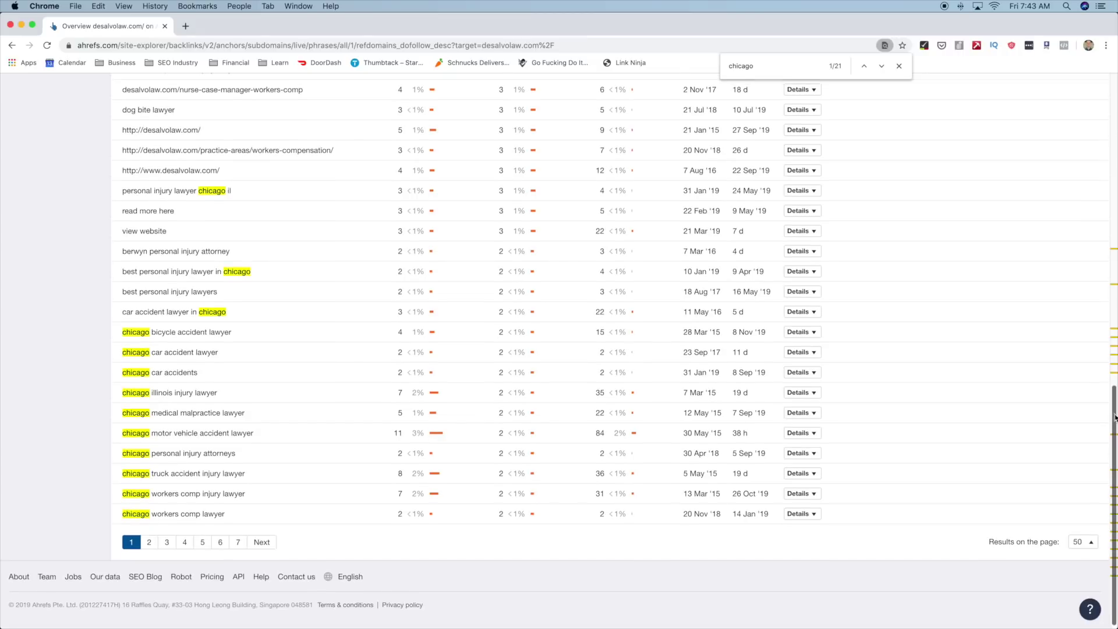
pyautogui.scroll(-1, 1114, 416)
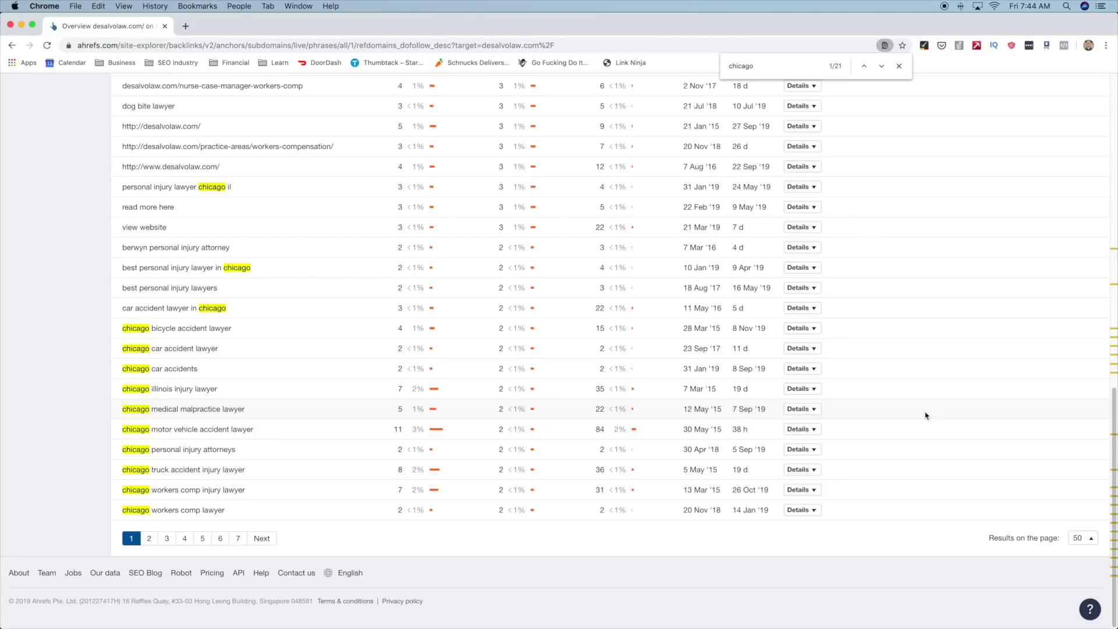
pyautogui.moveTo(1114, 416); pyautogui.dragTo(1114, 99)
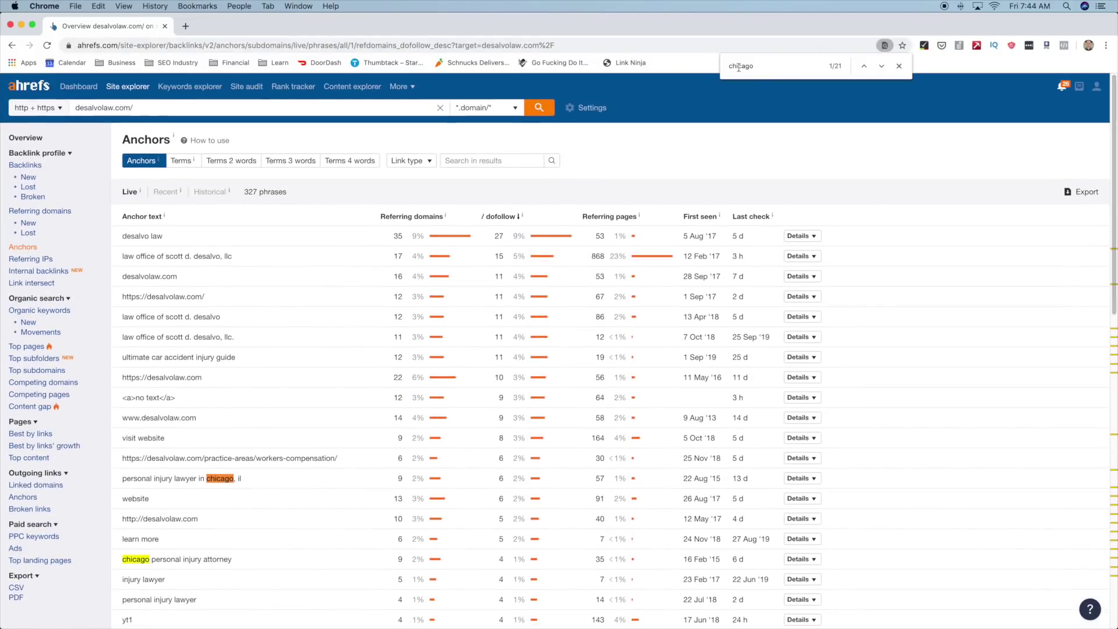
pyautogui.doubleClick(775, 71)
pyautogui.press('BackSpace')
pyautogui.click(899, 66)
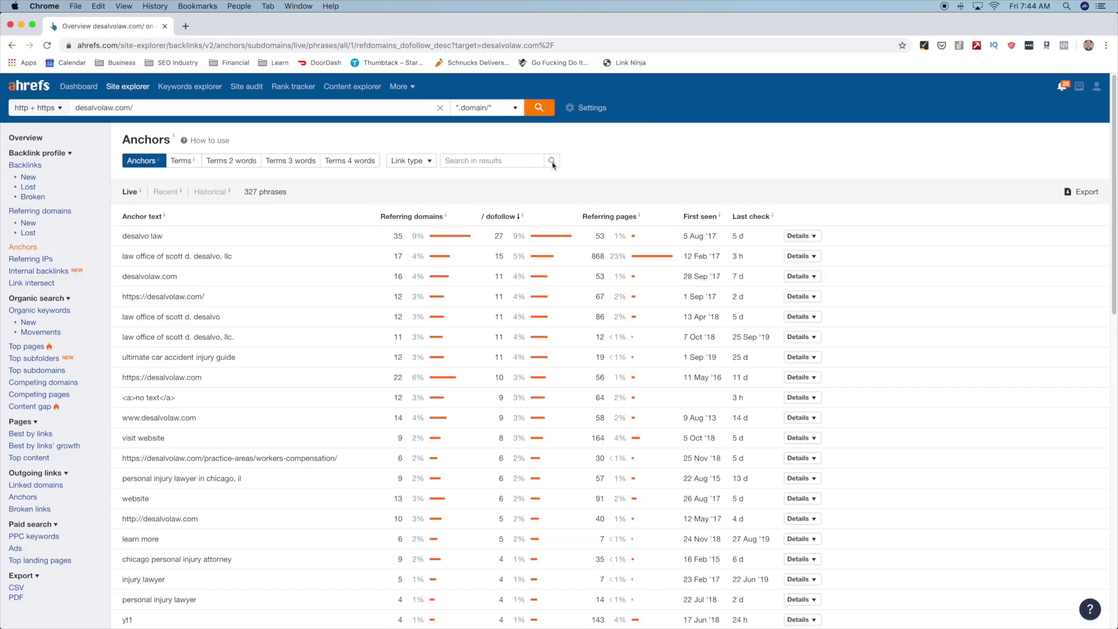
# - Filter the anchor texts by "chicago" and look through the matching phrases to the end of the page
pyautogui.write('chicago')
pyautogui.press('Return')
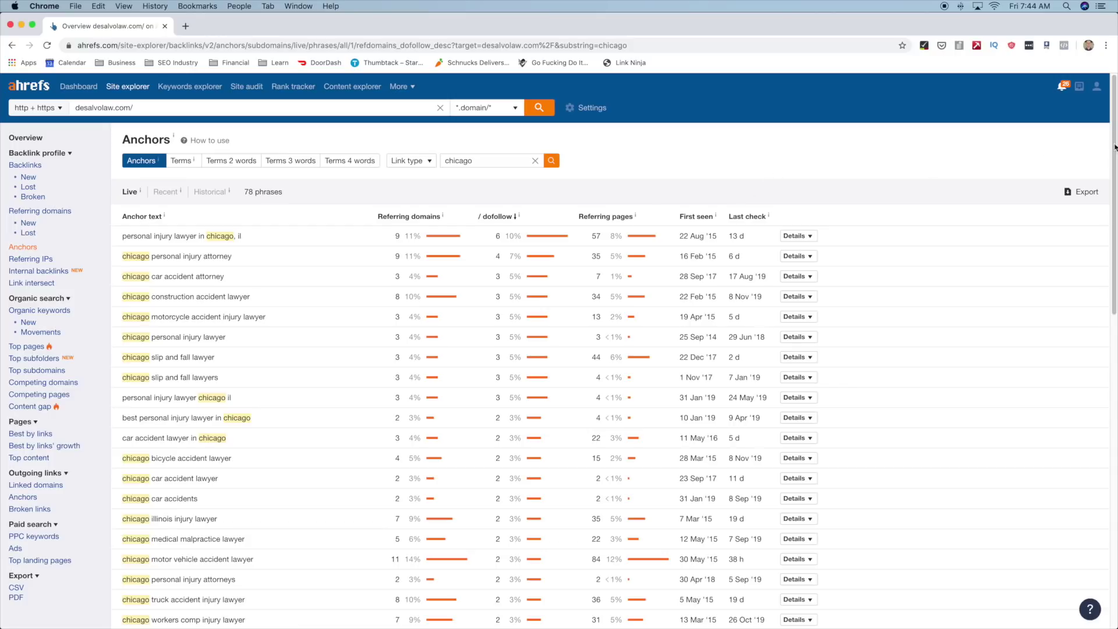
pyautogui.scroll(-3, 775, 178)
pyautogui.scroll(-2, 1106, 205)
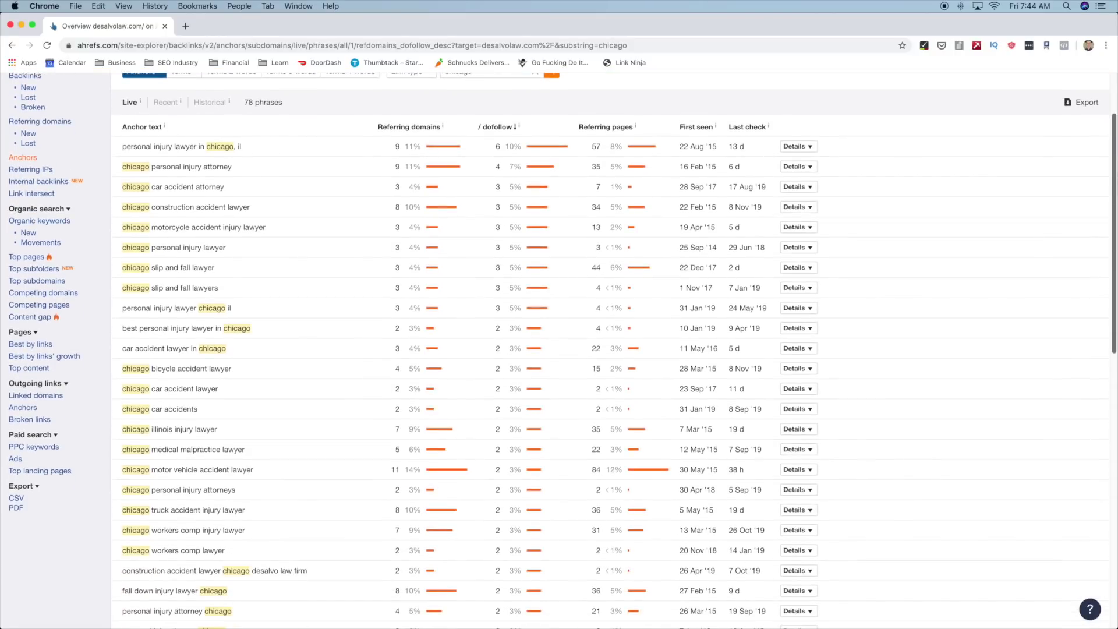
pyautogui.moveTo(1106, 205); pyautogui.dragTo(1113, 457)
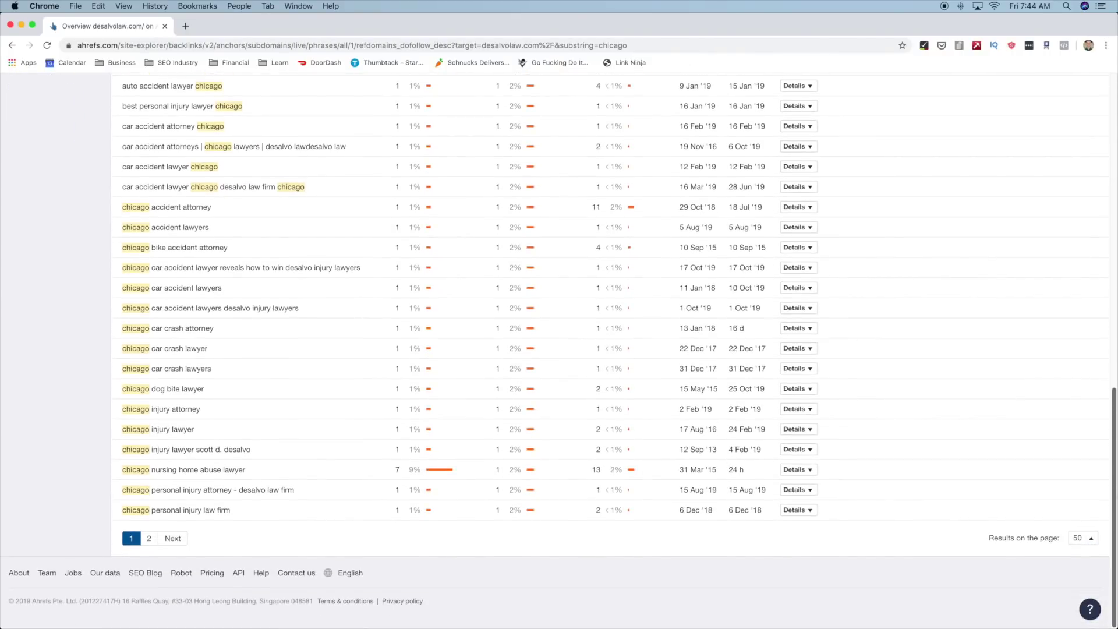
# - Show 100 results per page, review the full list of "chicago" anchors, and return to its first entry
pyautogui.click(1082, 540)
pyautogui.click(1083, 520)
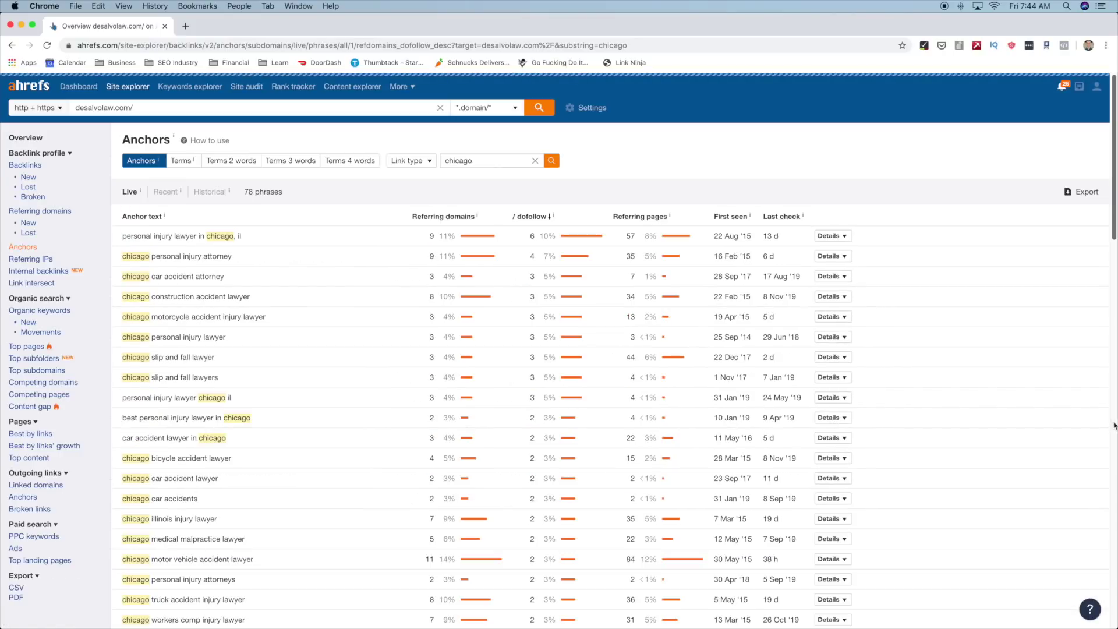
pyautogui.scroll(-15, 1113, 426)
pyautogui.scroll(-20, 617, 350)
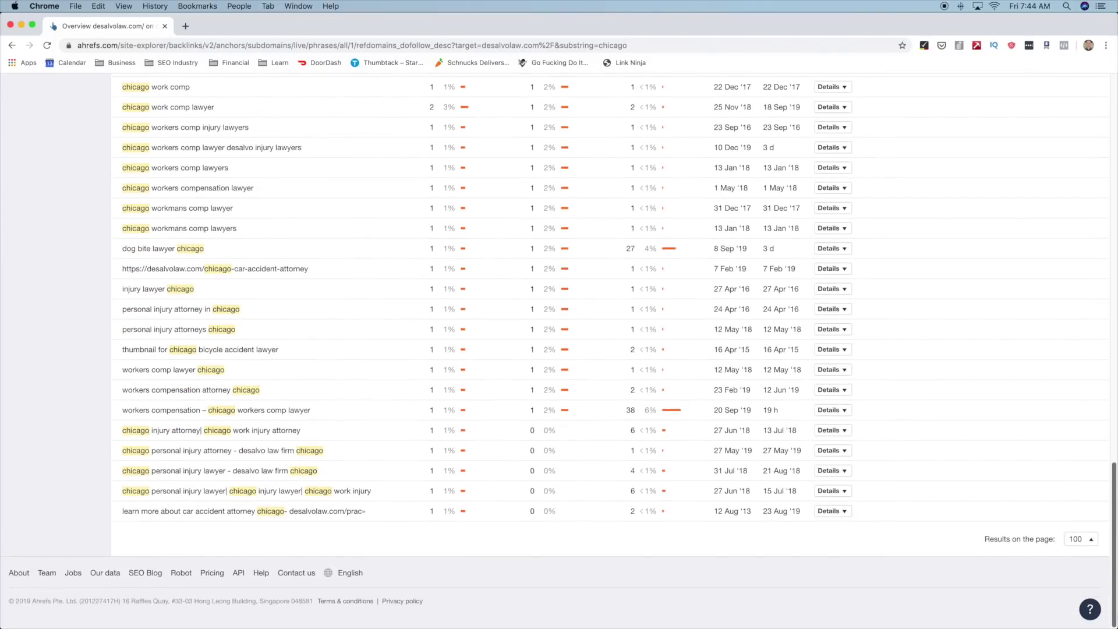
pyautogui.scroll(10, 611, 349)
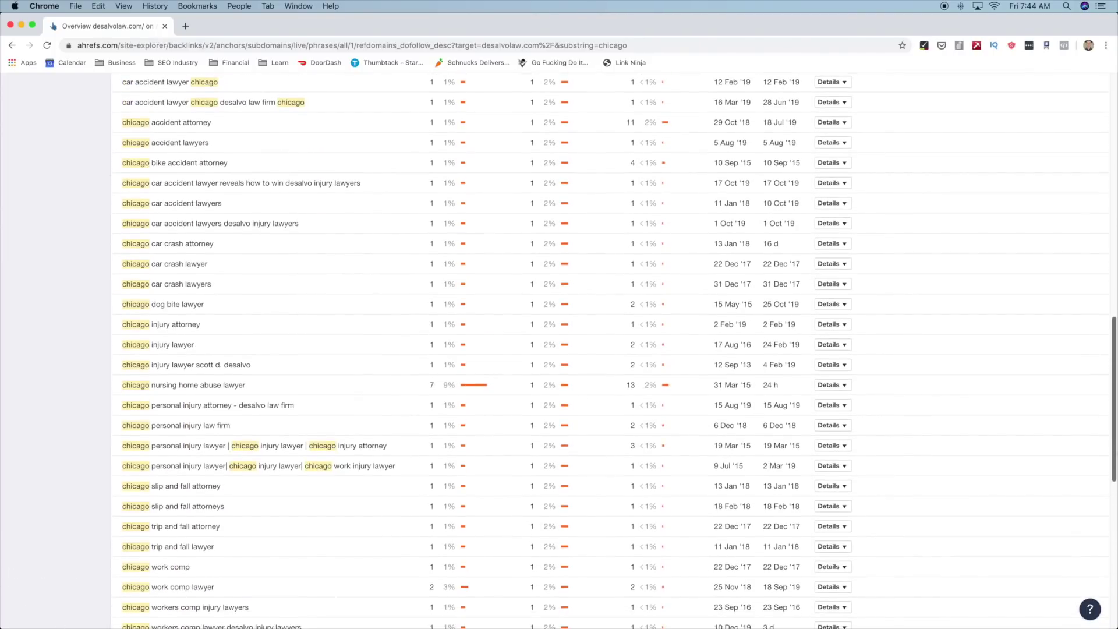
pyautogui.scroll(-2, 379, 294)
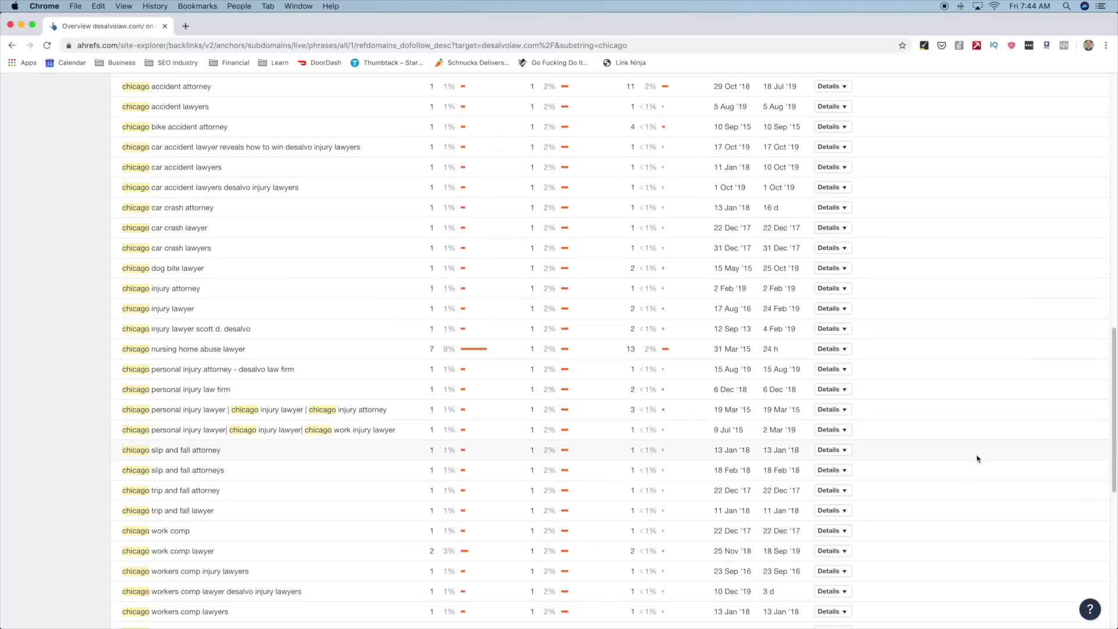
pyautogui.moveTo(1112, 414); pyautogui.dragTo(715, 174)
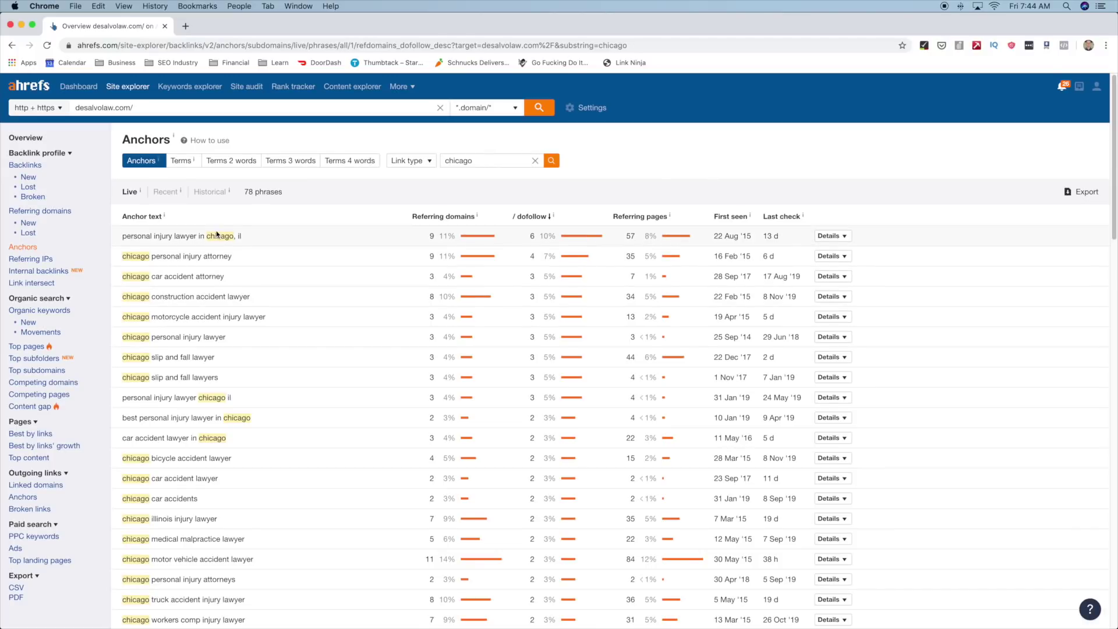
# - View the referring domains for "personal injury lawyer in chicago, il", open addnewlink.com.ar's Lawyers page in a separate tab, and find "chicago" on it
pyautogui.click(844, 236)
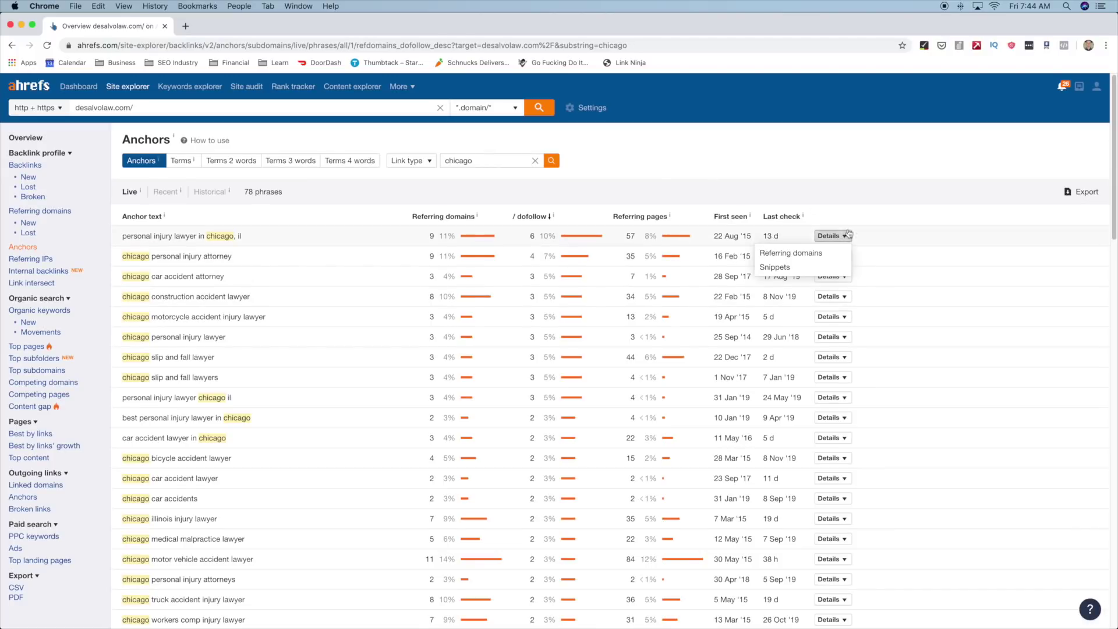
pyautogui.click(811, 256)
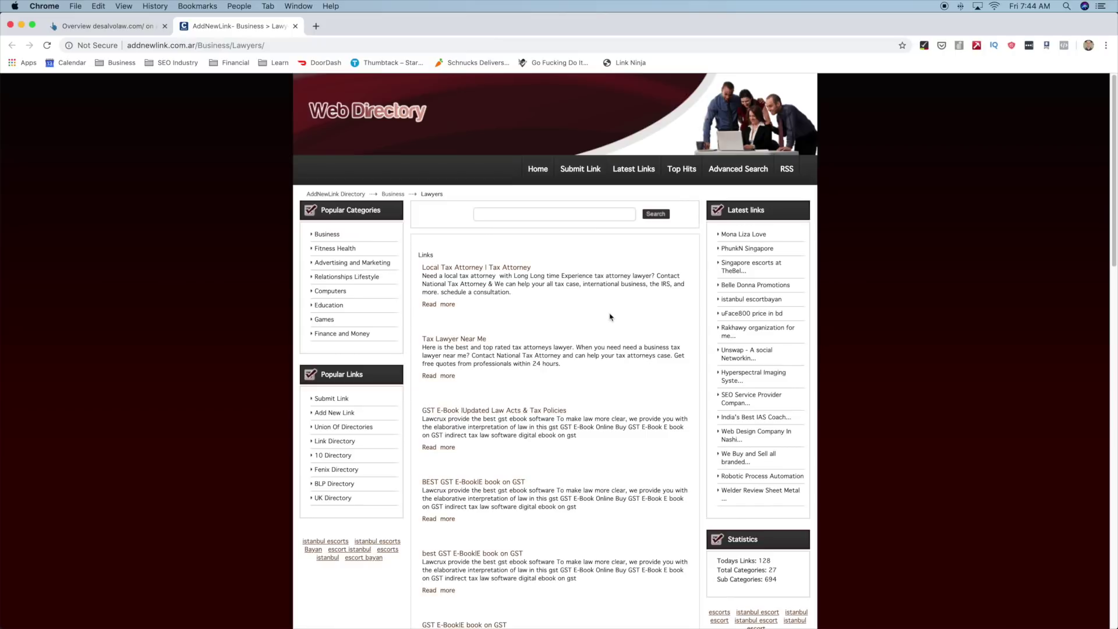
pyautogui.moveTo(1115, 129); pyautogui.dragTo(1088, 255)
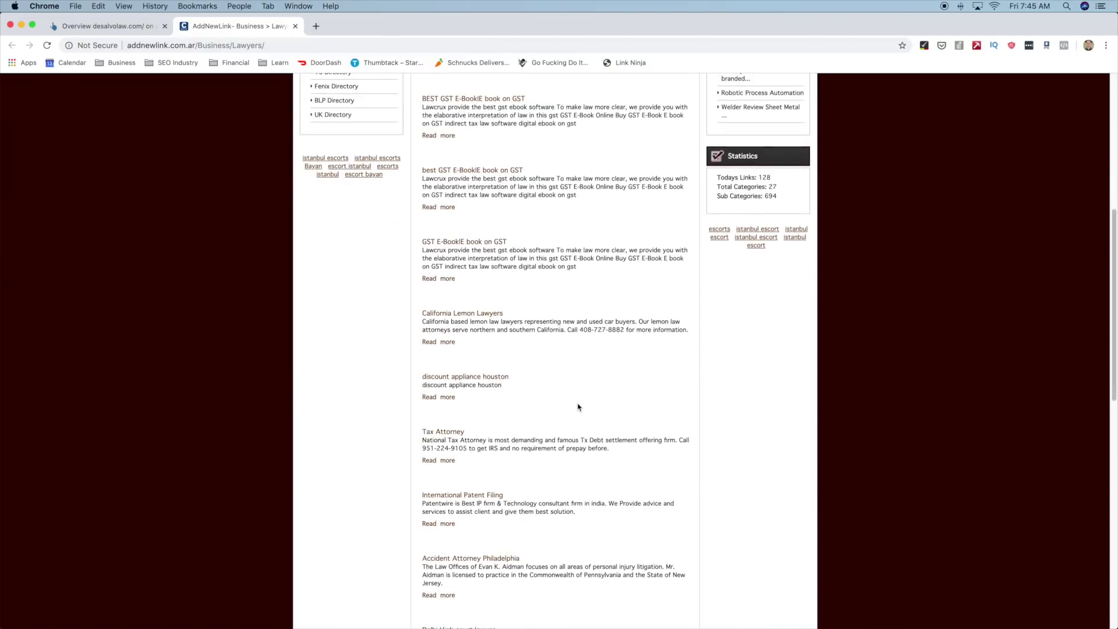
pyautogui.press('super+f')
pyautogui.write('chicago')
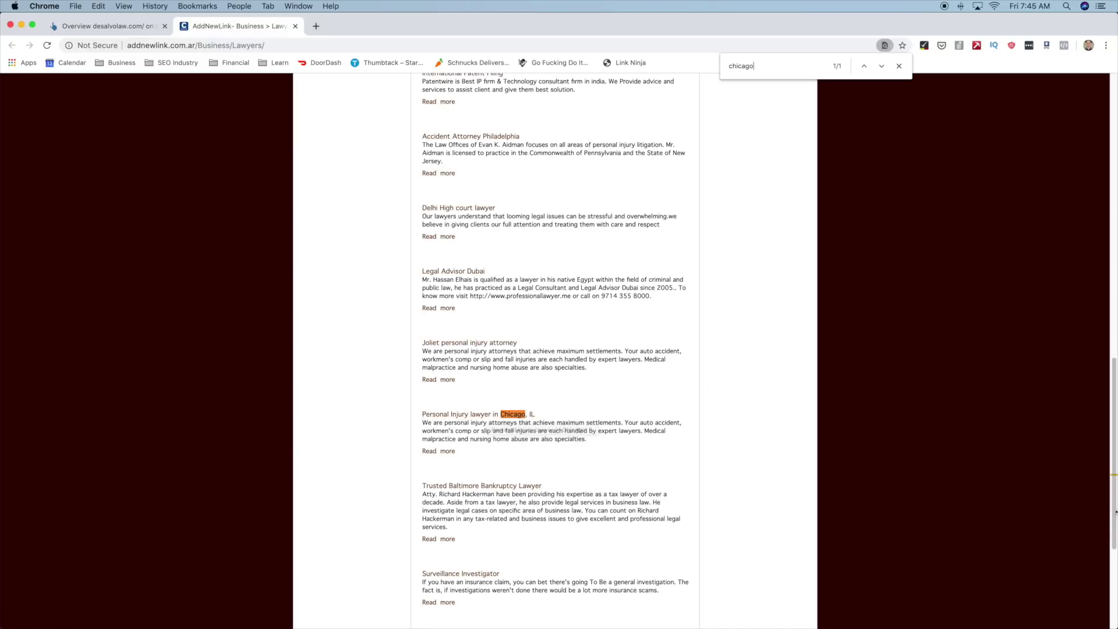
# - Examine the addnewlink.com.ar directory page and the listings around its Chicago personal injury lawyer entry, and close the tab
pyautogui.moveTo(1113, 472); pyautogui.dragTo(1104, 196)
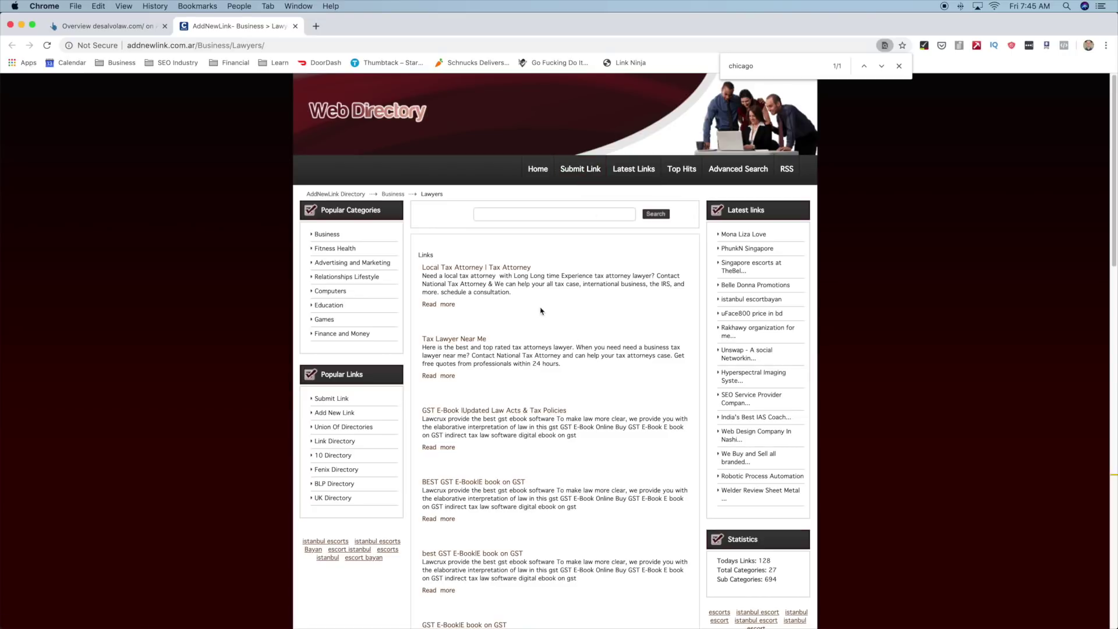
pyautogui.scroll(-5, 640, 391)
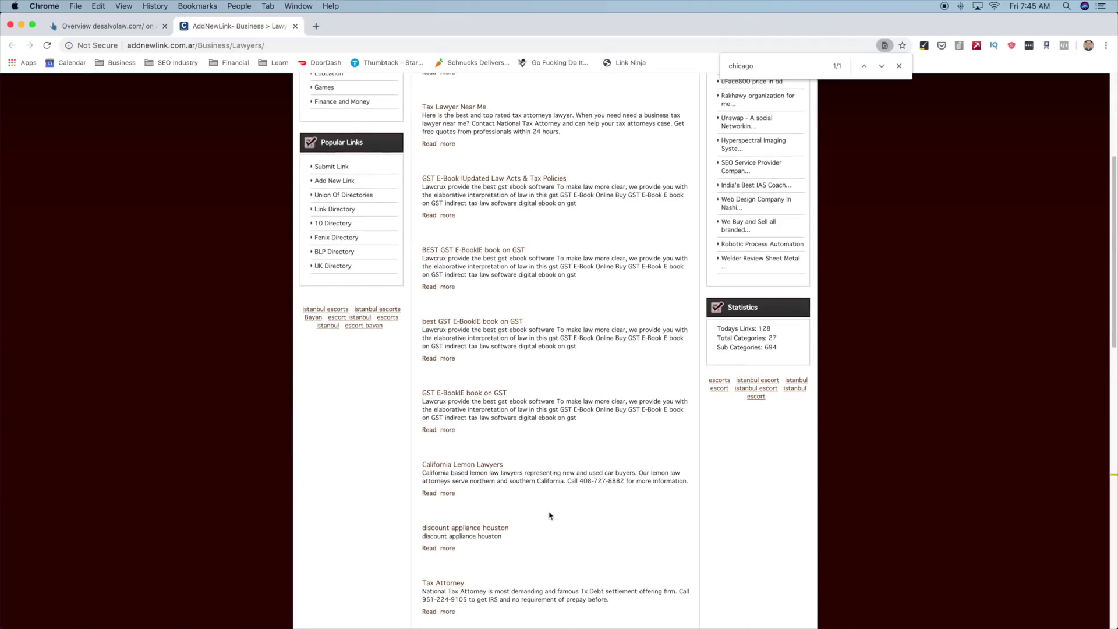
pyautogui.scroll(-10, 539, 506)
pyautogui.scroll(5, 593, 483)
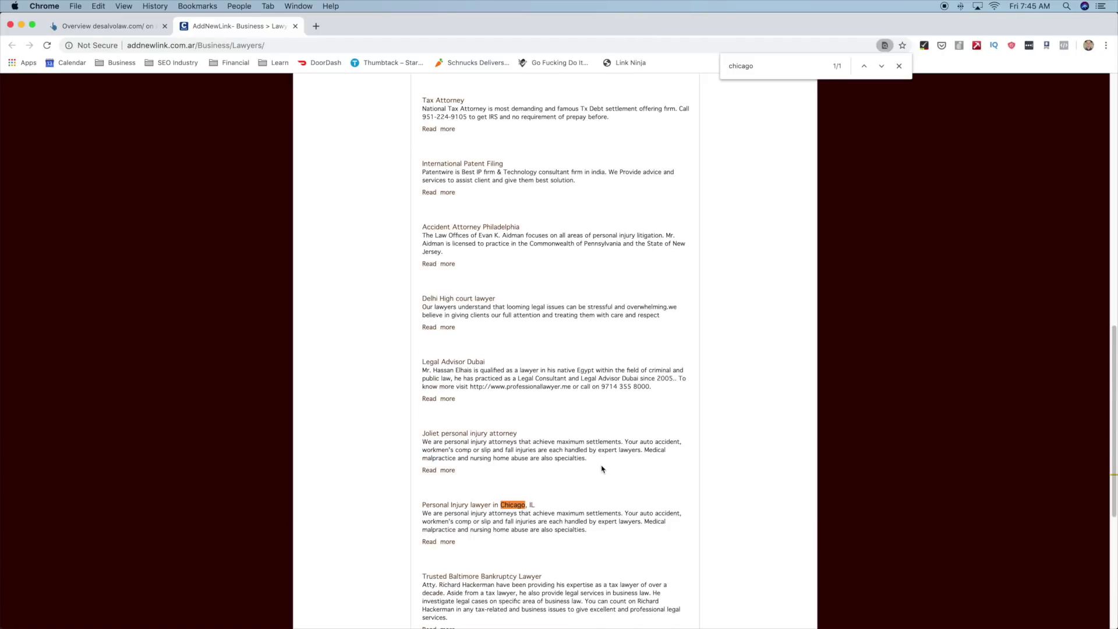
pyautogui.scroll(-3, 599, 480)
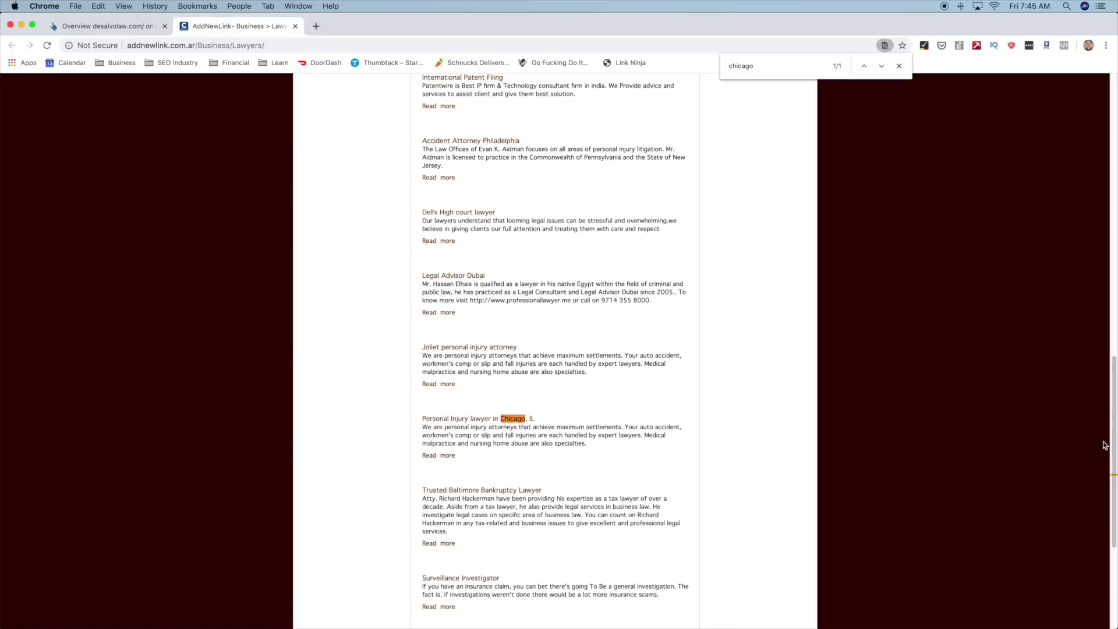
pyautogui.moveTo(1113, 444); pyautogui.dragTo(1105, 104)
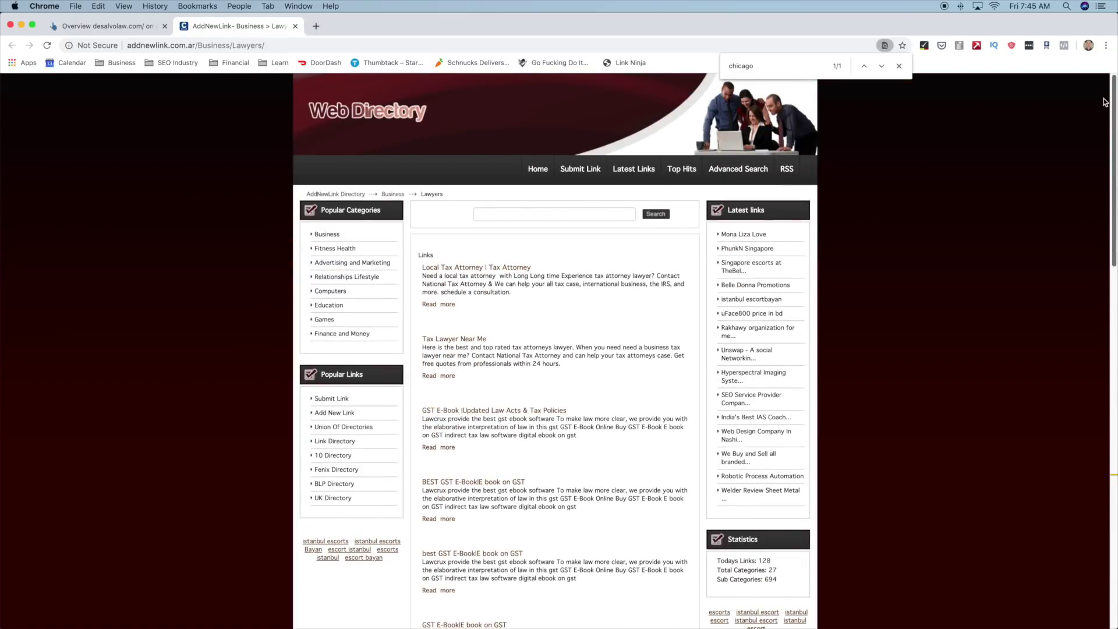
pyautogui.scroll(-5, 1104, 102)
pyautogui.scroll(5, 1106, 134)
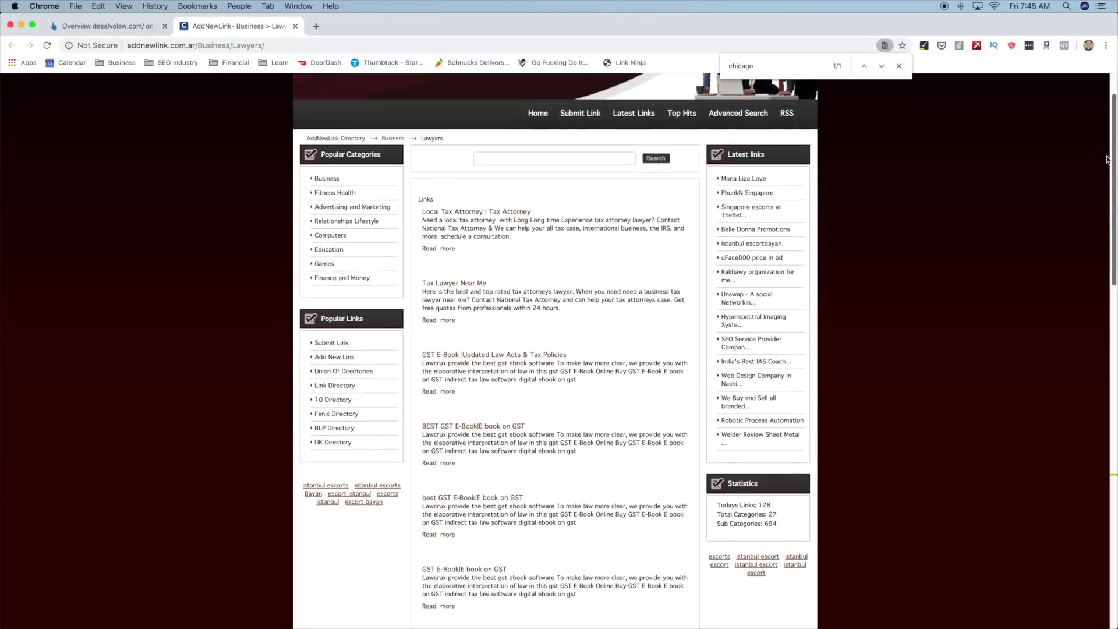
pyautogui.scroll(1, 1105, 133)
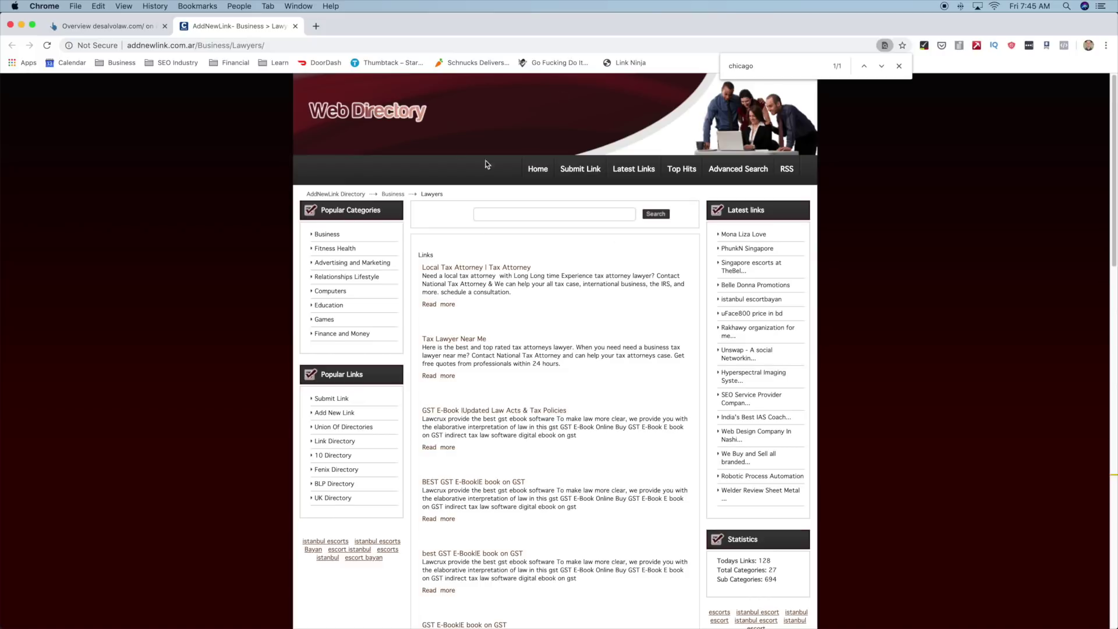
pyautogui.press('super+w')
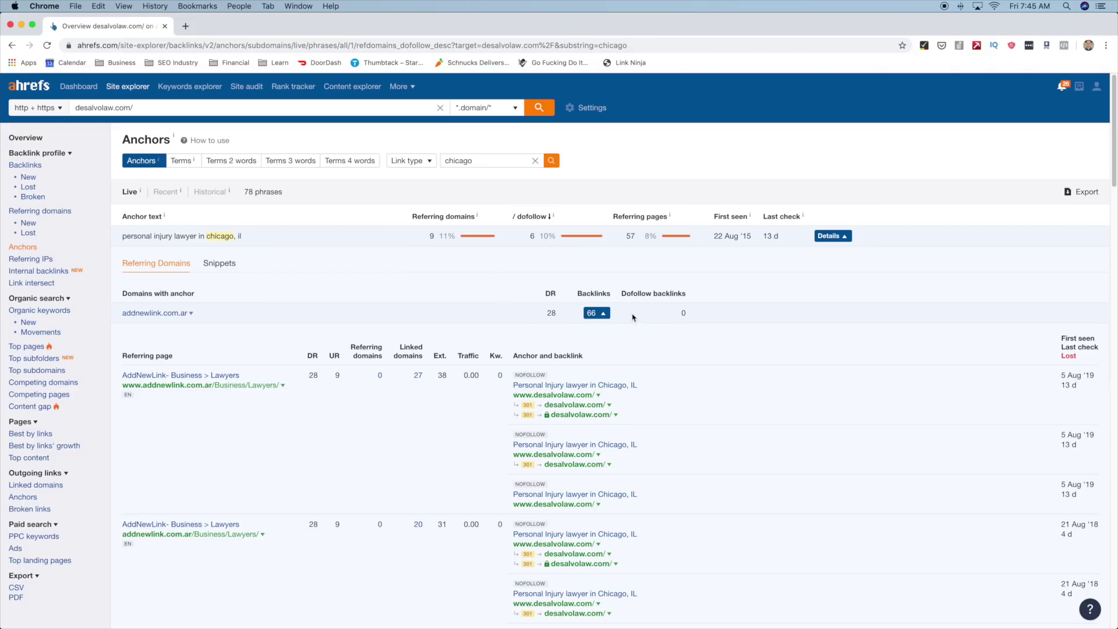
# - Collapse the addnewlink.com.ar backlinks, expand those of ecesummit.com, and open its first referring page in a separate tab
pyautogui.click(599, 315)
pyautogui.click(594, 333)
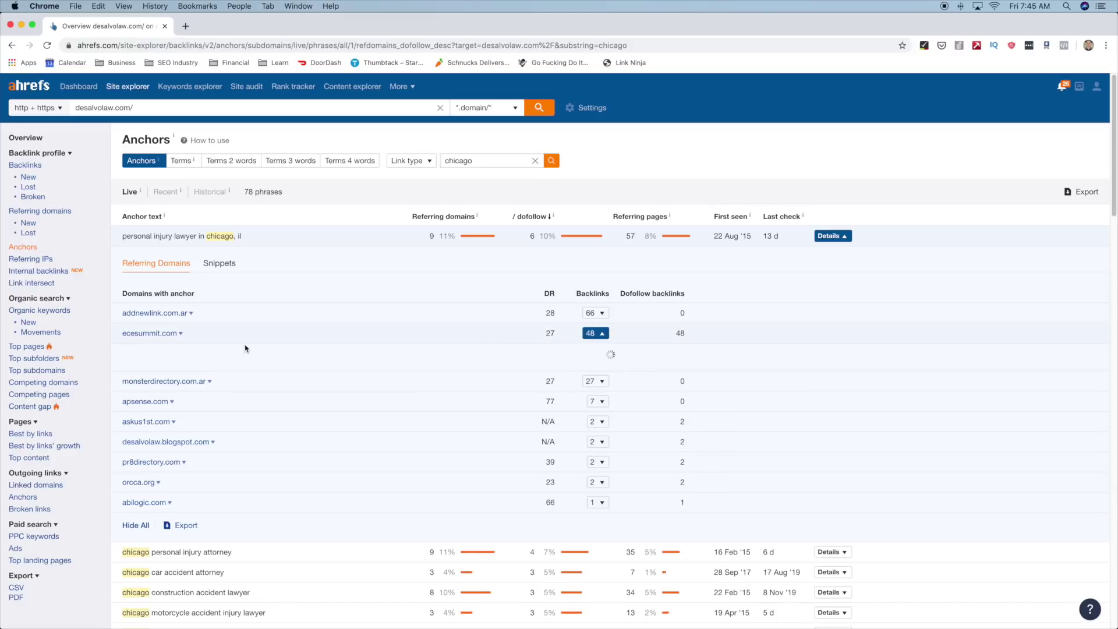
pyautogui.rightClick(228, 417)
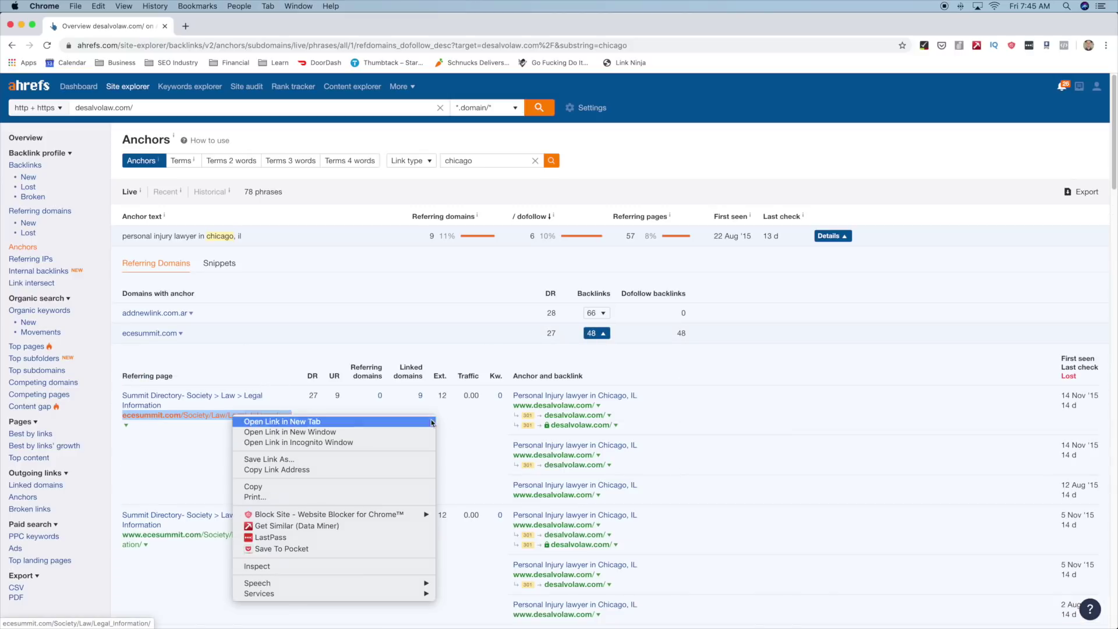
pyautogui.click(248, 420)
pyautogui.click(241, 28)
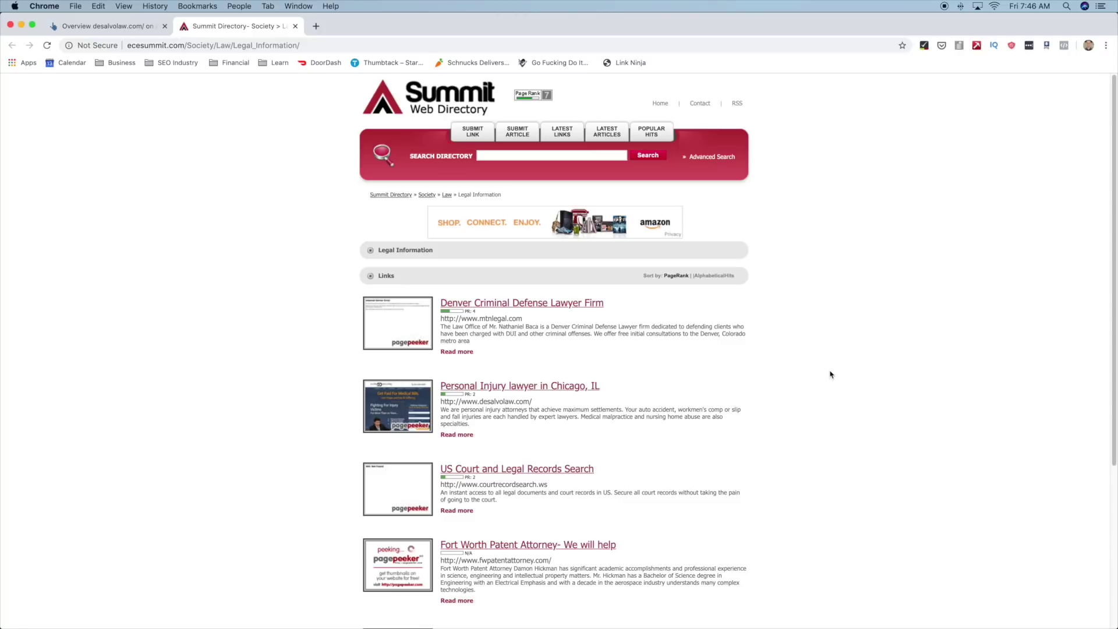
# - Review the Summit Web Directory's Legal Information page with its Chicago personal injury lawyer listing, and close the tab
pyautogui.moveTo(1112, 93)
pyautogui.mouseDown()
pyautogui.moveTo(1101, 191)
pyautogui.moveTo(1083, 237)
pyautogui.moveTo(1089, 265)
pyautogui.moveTo(1105, 89)
pyautogui.moveTo(1094, 84)
pyautogui.mouseUp()
pyautogui.scroll(-1, 263, 389)
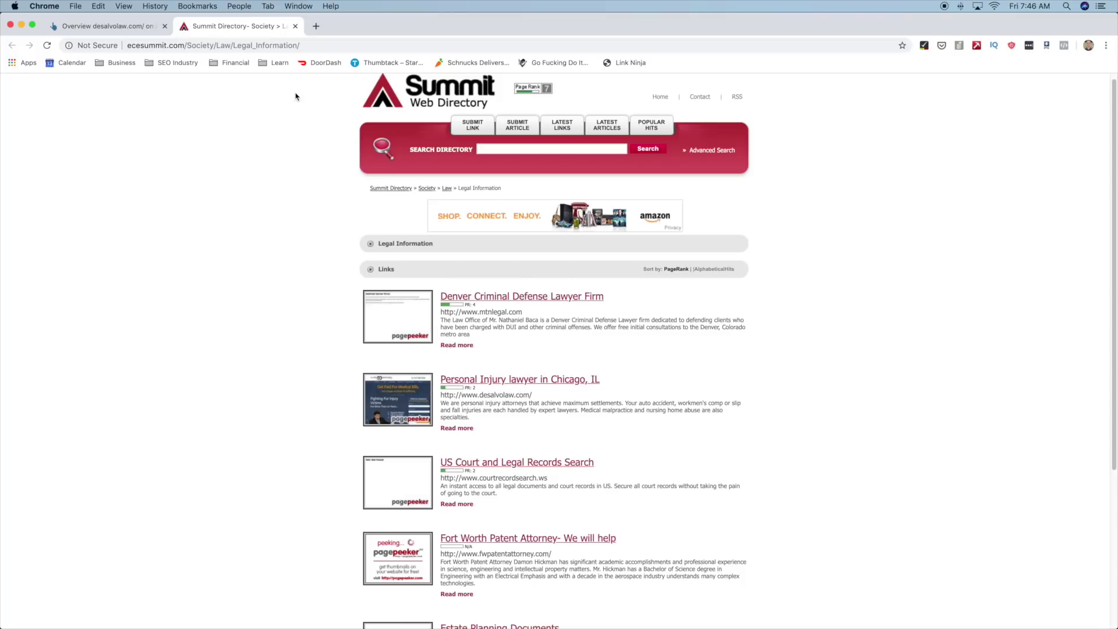
pyautogui.click(295, 25)
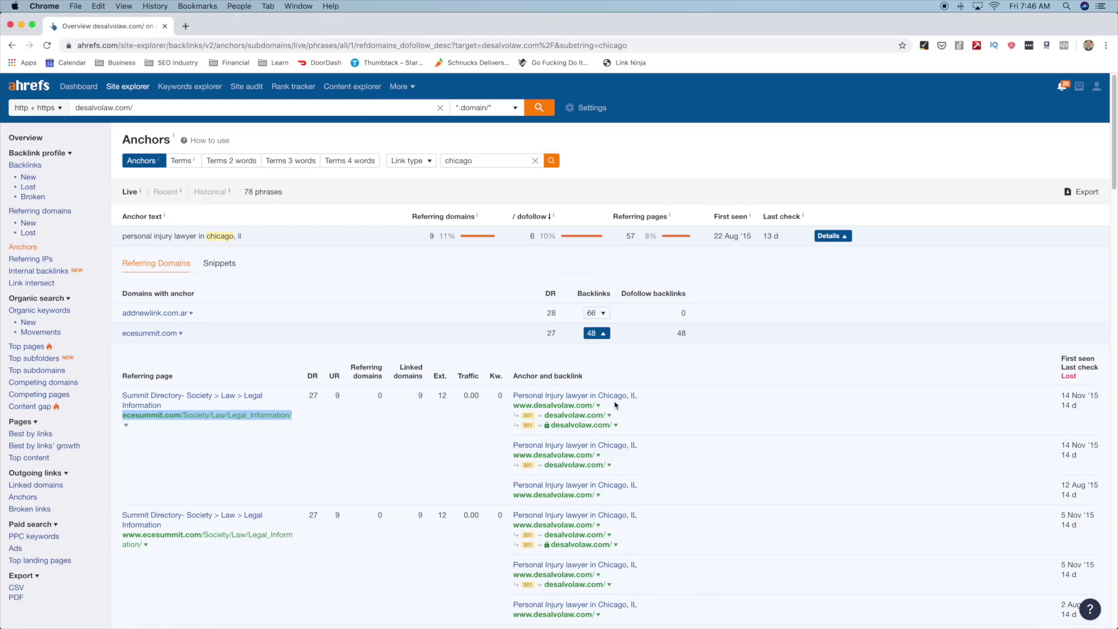
# - Collapse the ecesummit.com backlinks and review the other domains using the "personal injury lawyer in chicago, il" anchor
pyautogui.scroll(-1, 652, 419)
pyautogui.click(597, 313)
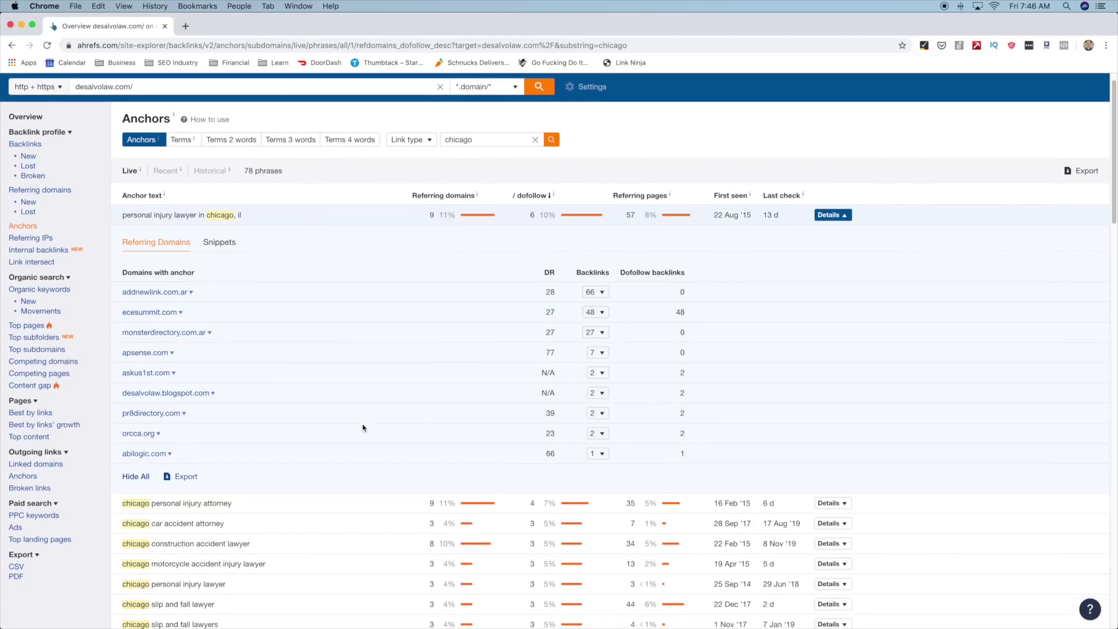
pyautogui.scroll(-1, 366, 427)
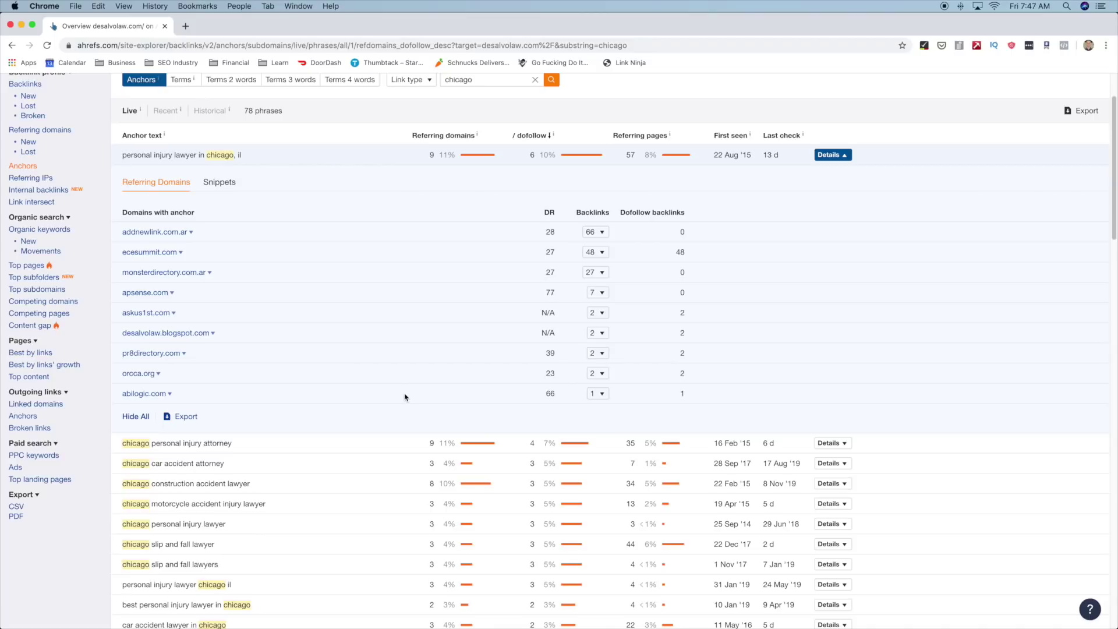
# - Review the desalvolaw.blogspot.com backlinks that use the "chicago personal injury attorney" anchor and collapse them
pyautogui.scroll(-1, 425, 412)
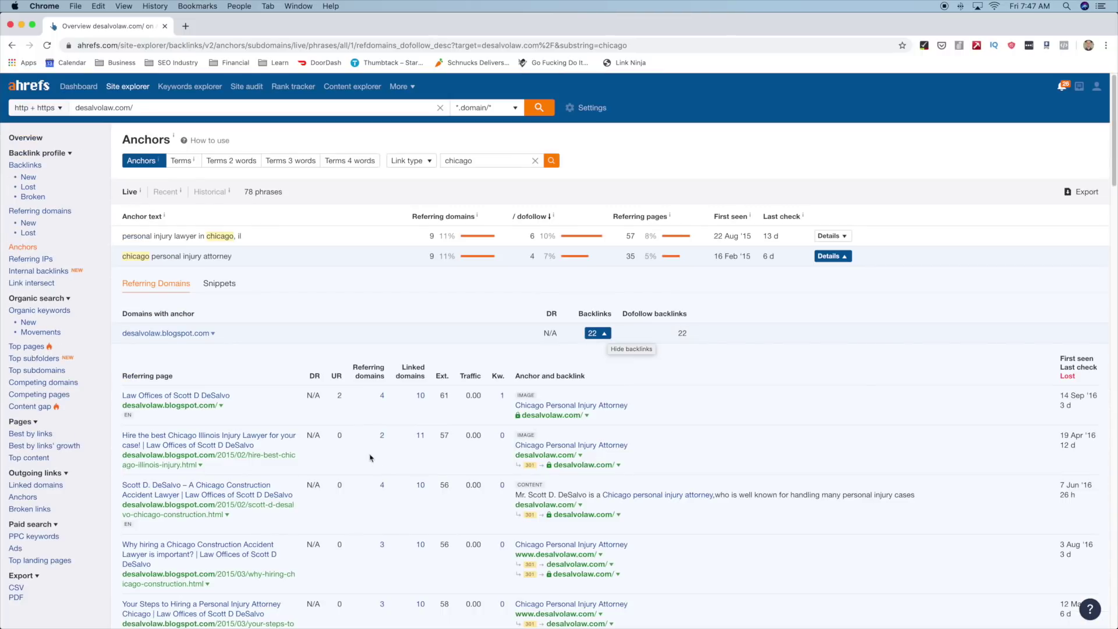
pyautogui.scroll(-1, 297, 480)
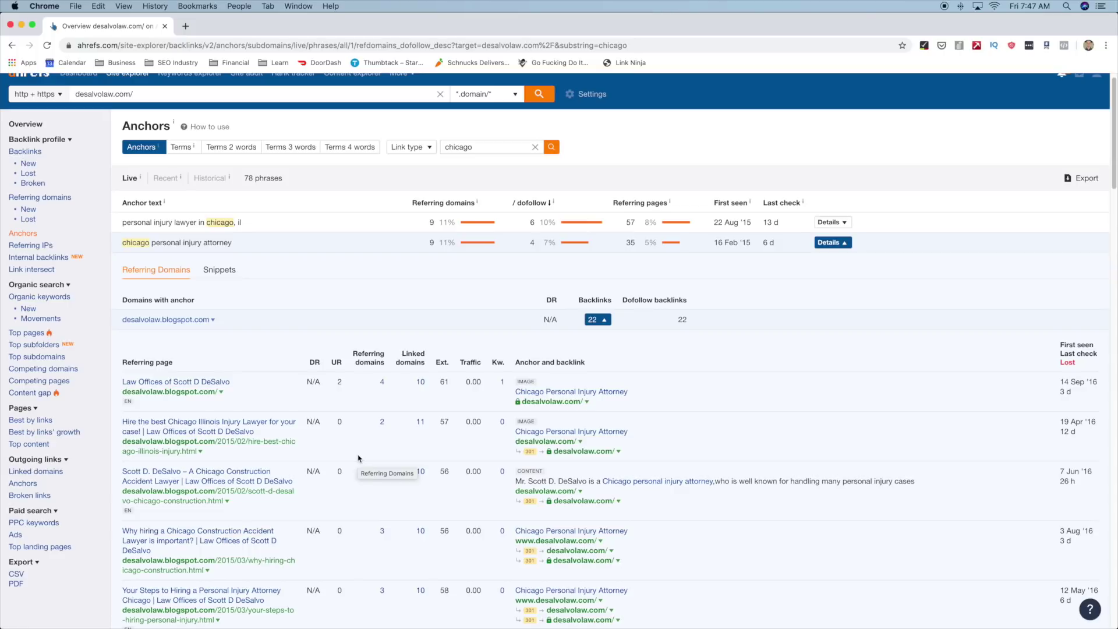
pyautogui.click(600, 320)
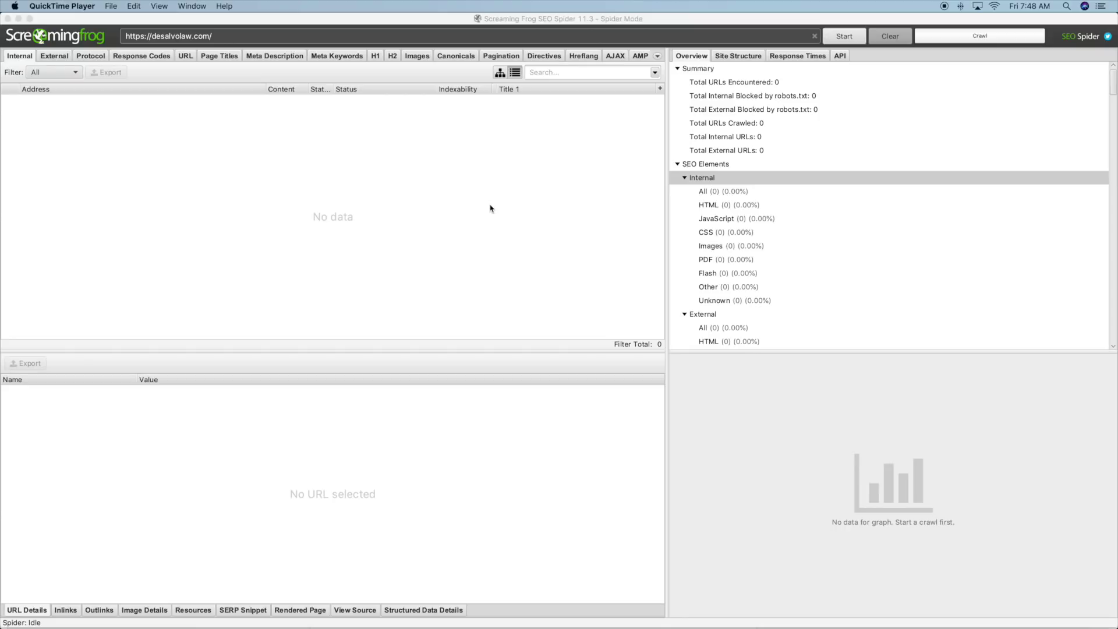
pyautogui.click(489, 209)
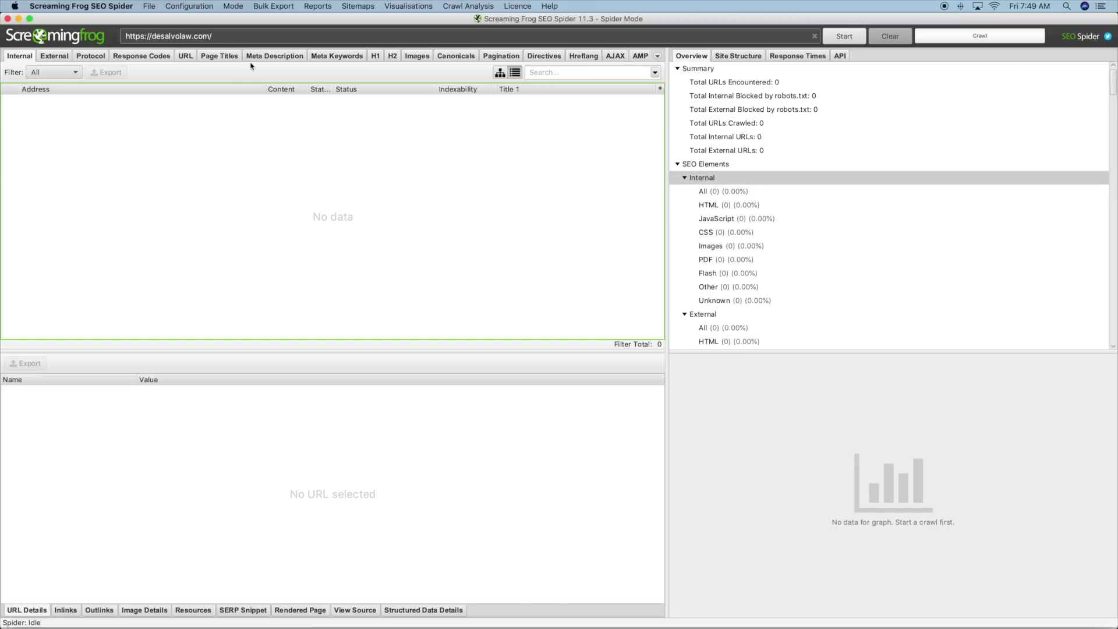
pyautogui.click(850, 39)
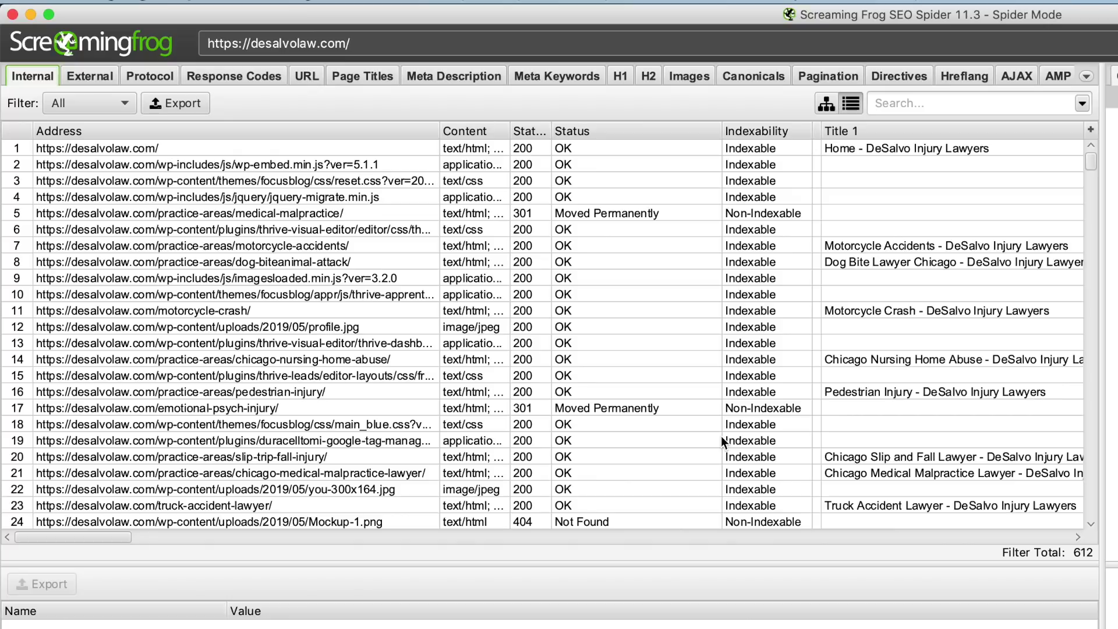
# - Show the crawled pages' titles and filter them by "accident"
pyautogui.click(368, 78)
pyautogui.click(983, 96)
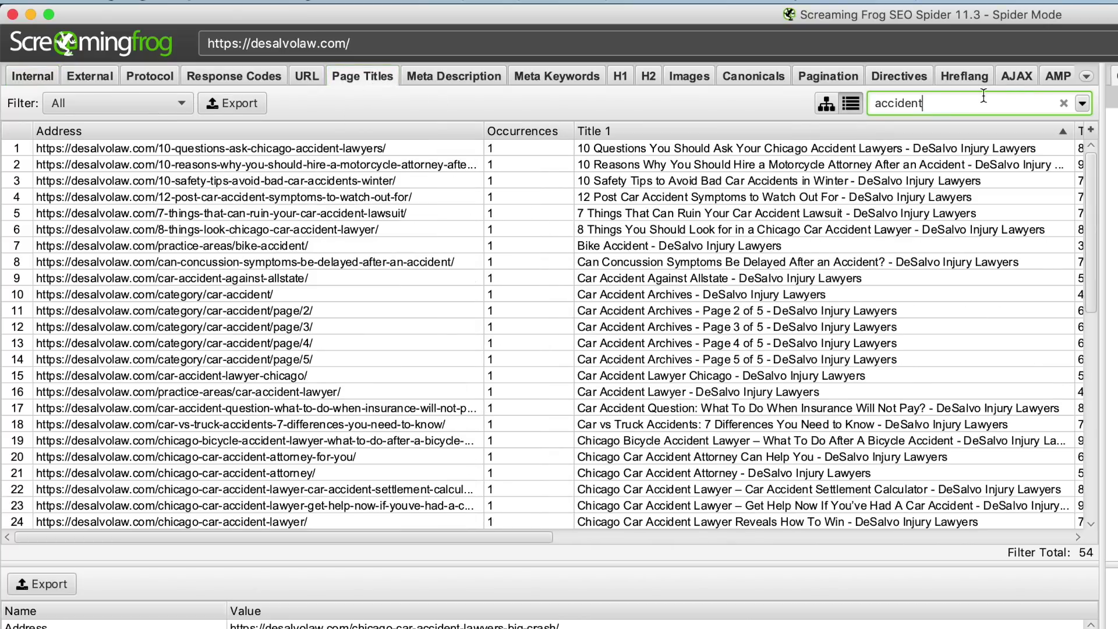
pyautogui.click(1063, 104)
pyautogui.write('a')
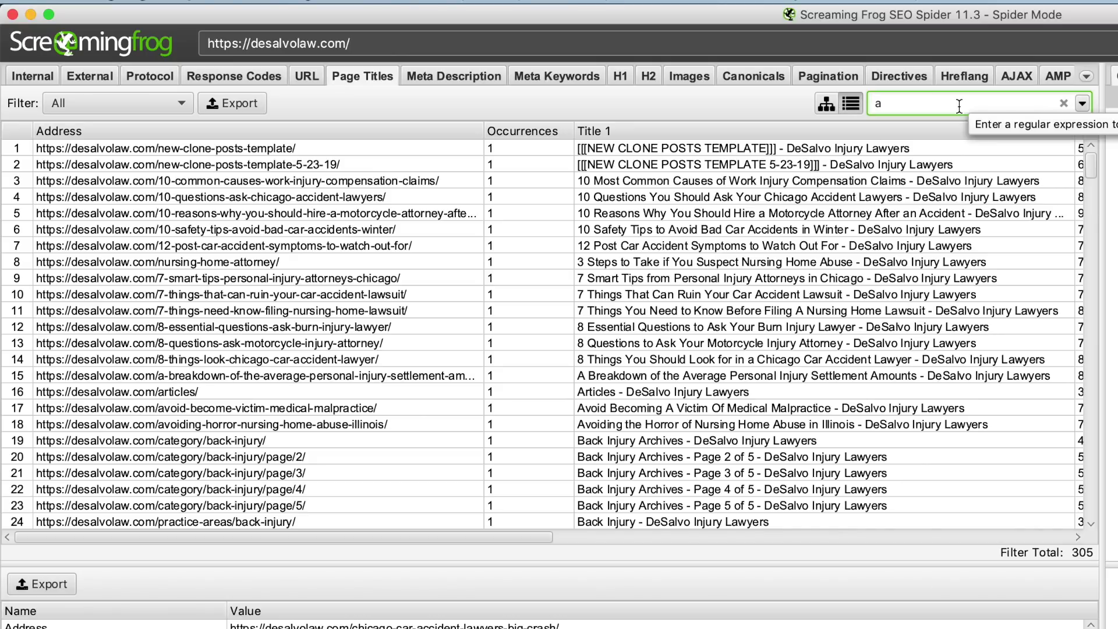
pyautogui.write('ccident')
pyautogui.press('Return')
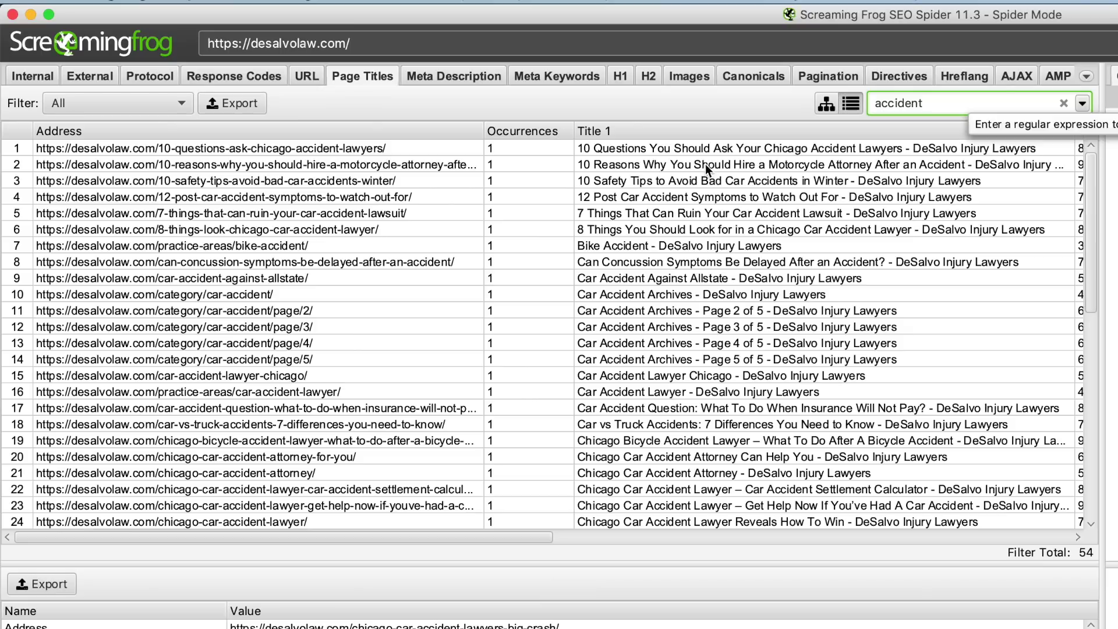
# - Sort the filtered page titles alphabetically in ascending order and check the question and "8 Things You Should Look for" lawyer titles
pyautogui.click(662, 131)
pyautogui.click(669, 134)
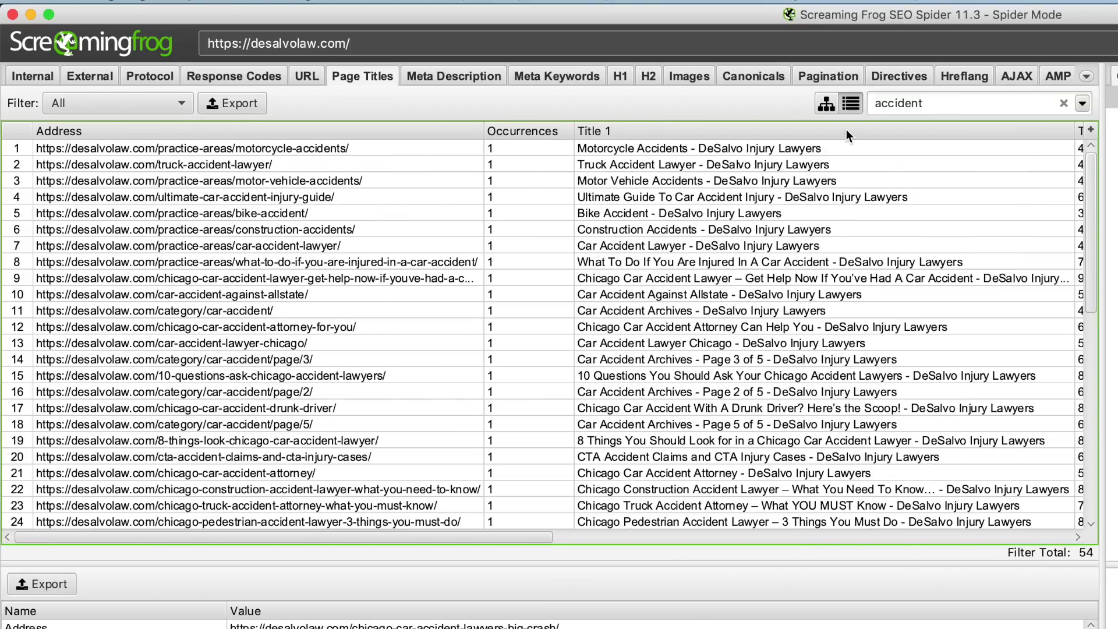
pyautogui.click(838, 131)
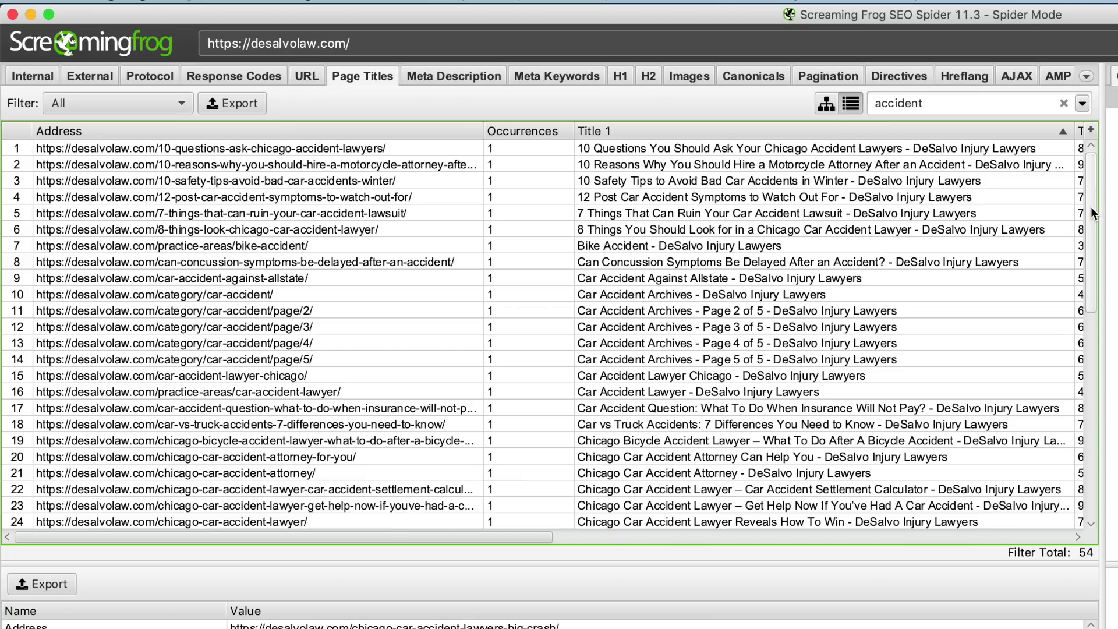
pyautogui.click(802, 151)
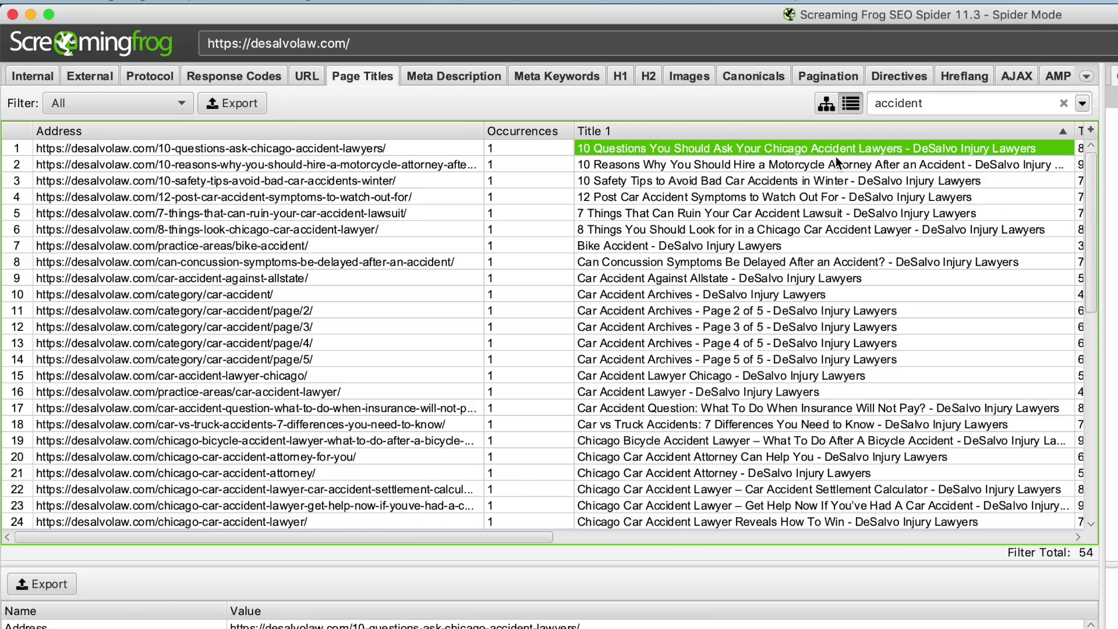
pyautogui.click(313, 235)
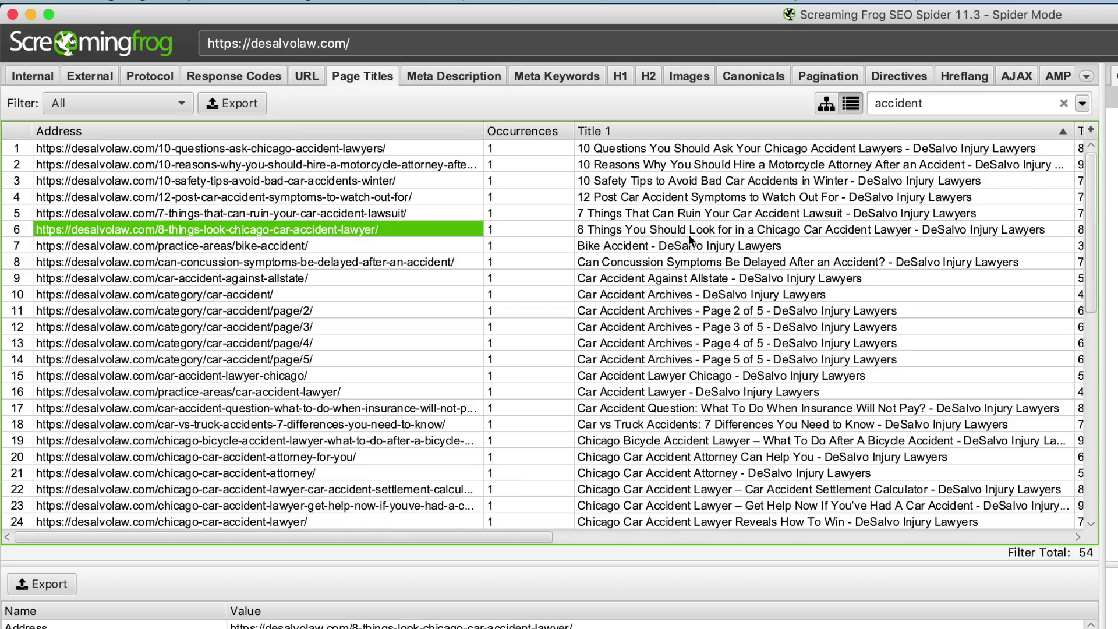
pyautogui.click(801, 228)
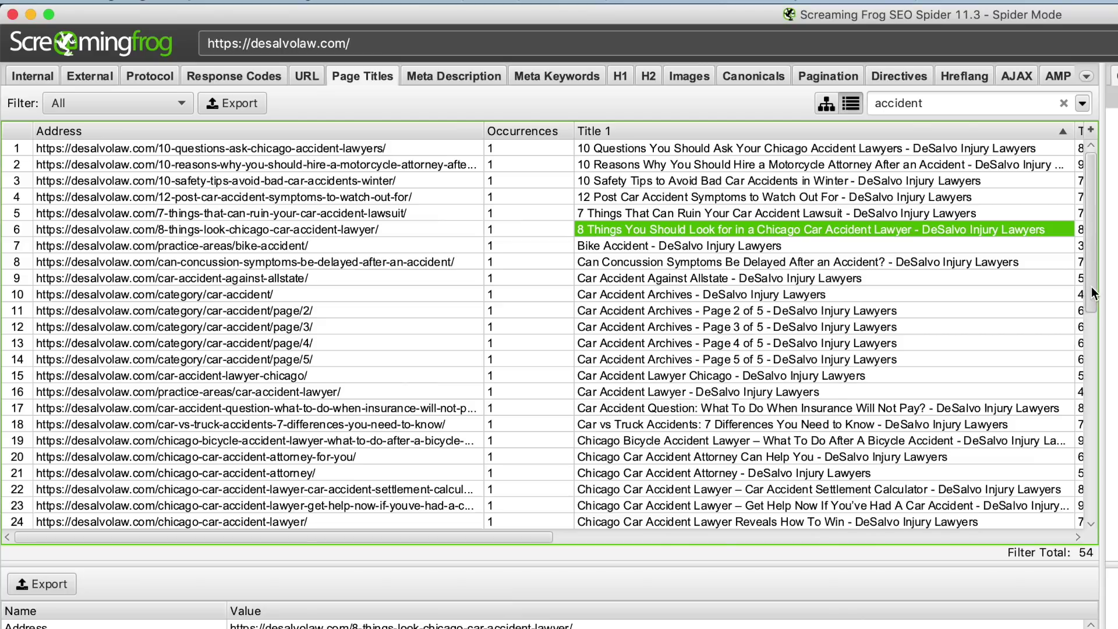
# - Compare the car accident lawyer and attorney titles, from "Car Accident Lawyer Chicago" to "Chicago Car Accident With A Drunk Driver?", for overlapping target keywords
pyautogui.scroll(-1, 1092, 300)
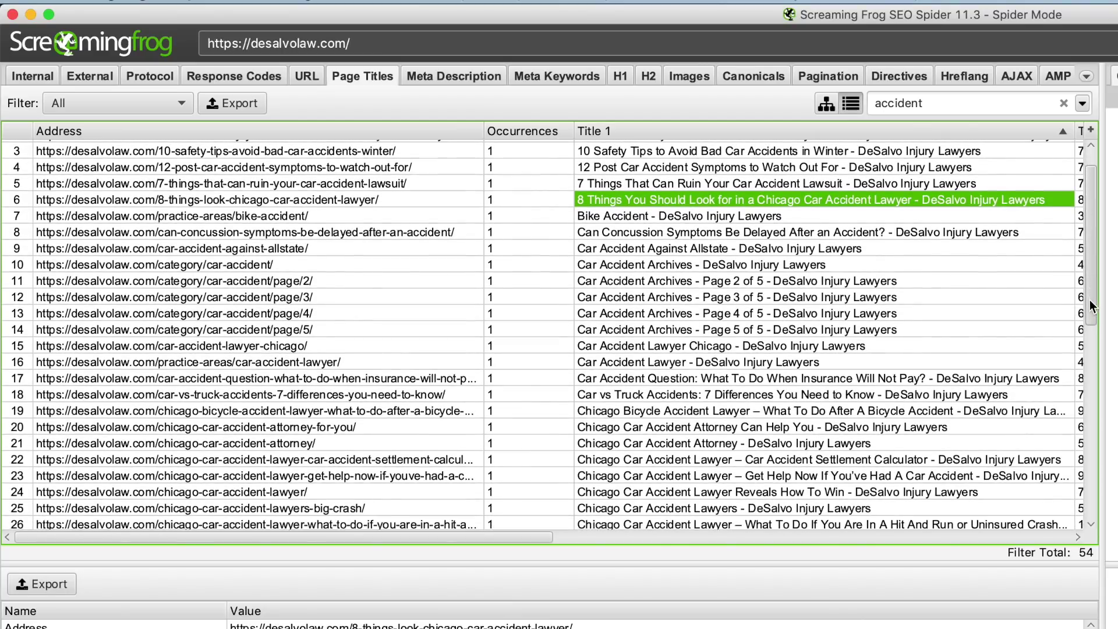
pyautogui.moveTo(1091, 300); pyautogui.dragTo(1098, 350)
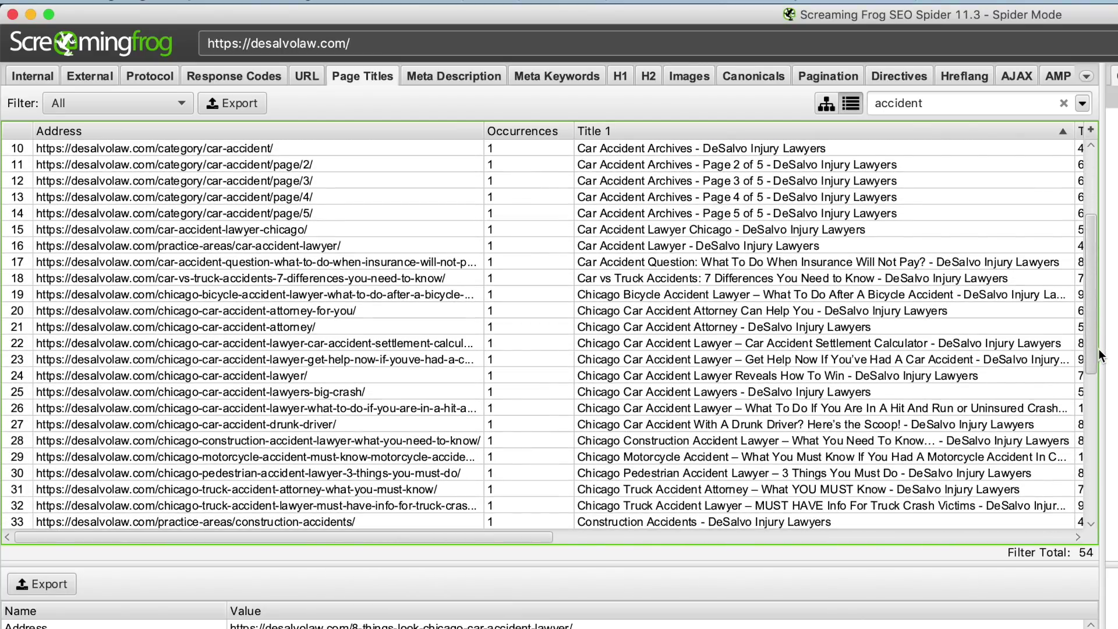
pyautogui.click(647, 232)
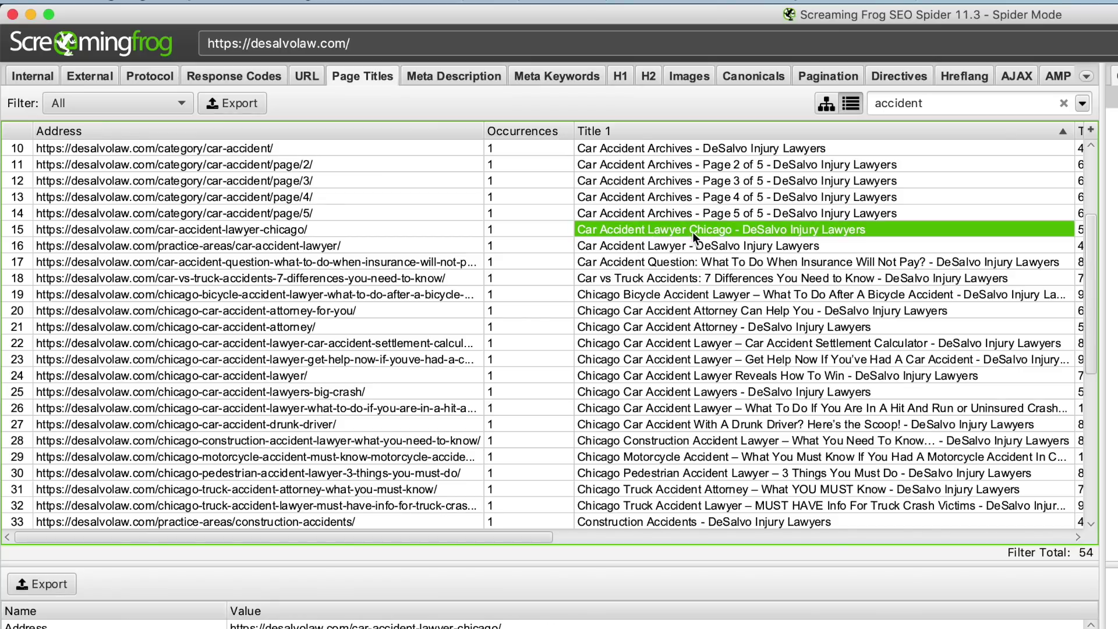
pyautogui.click(646, 247)
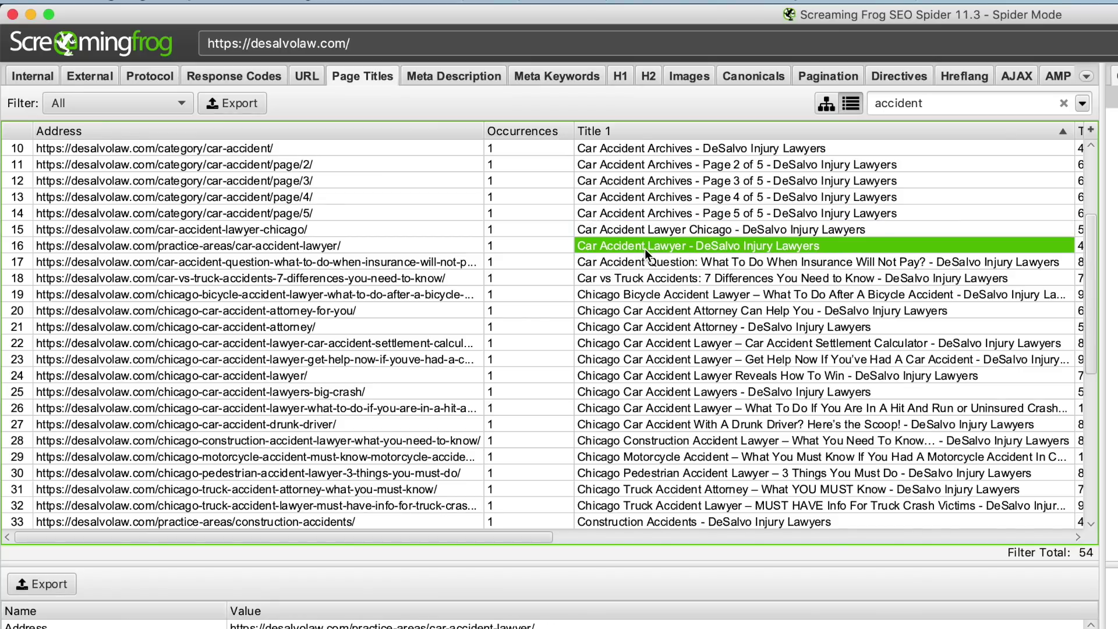
pyautogui.click(642, 309)
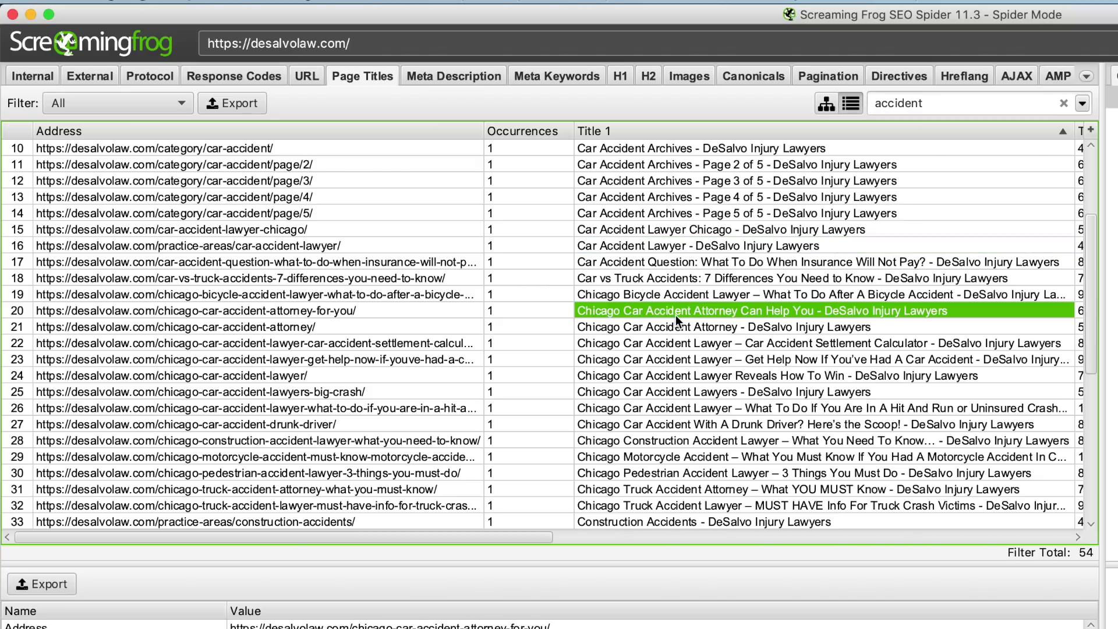
pyautogui.click(713, 327)
pyautogui.click(701, 345)
pyautogui.click(668, 359)
pyautogui.click(657, 377)
pyautogui.click(602, 393)
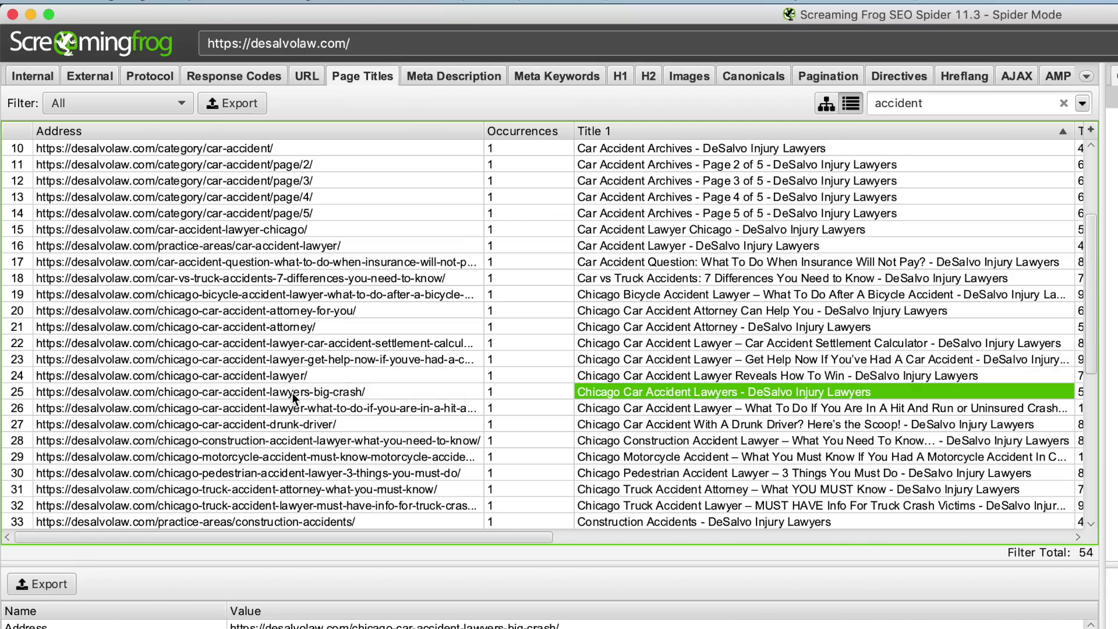
pyautogui.click(674, 408)
pyautogui.click(668, 426)
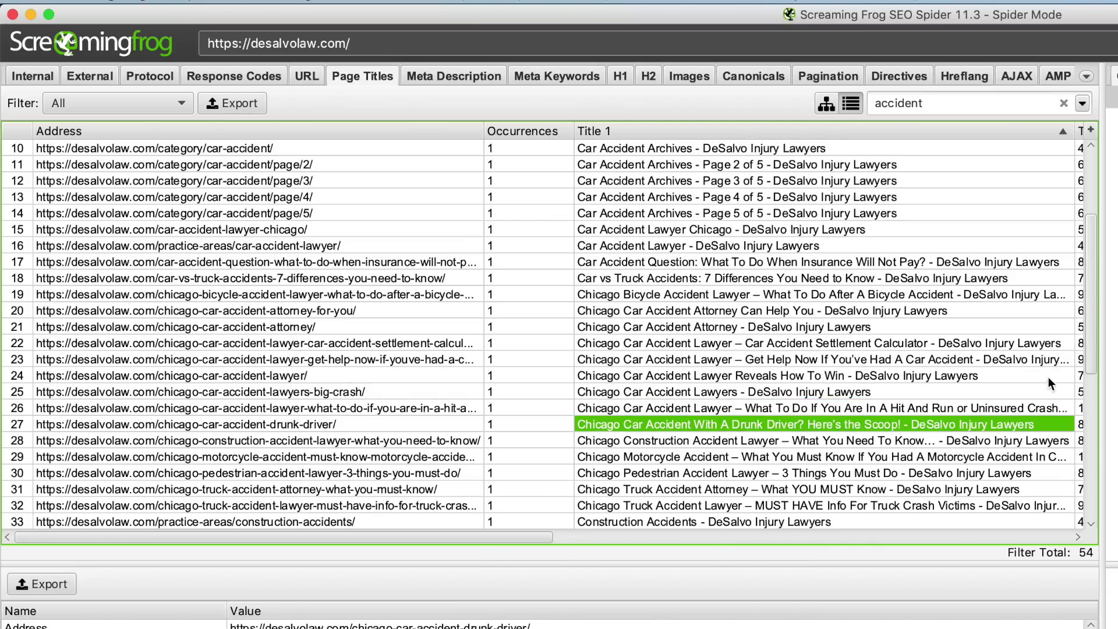
# - Recheck the "Chicago Car Accident Lawyer – Get Help Now" and "Chicago Car Accident Attorney" titles against their neighbours
pyautogui.moveTo(1094, 361)
pyautogui.mouseDown()
pyautogui.moveTo(1094, 414)
pyautogui.moveTo(1094, 381)
pyautogui.mouseUp()
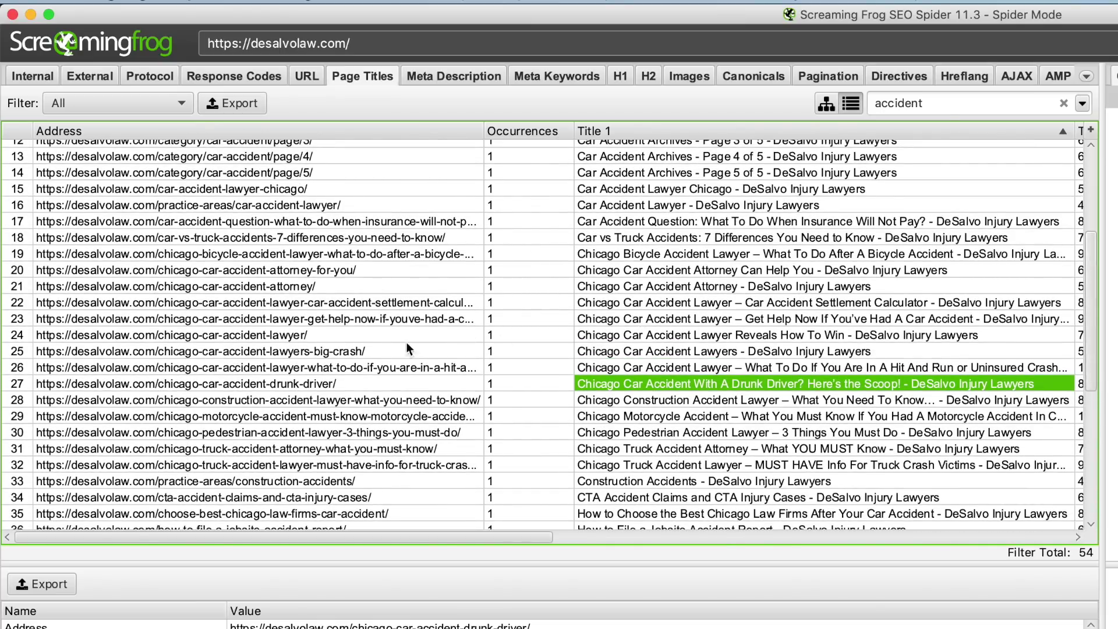
pyautogui.moveTo(1084, 359); pyautogui.dragTo(1084, 312)
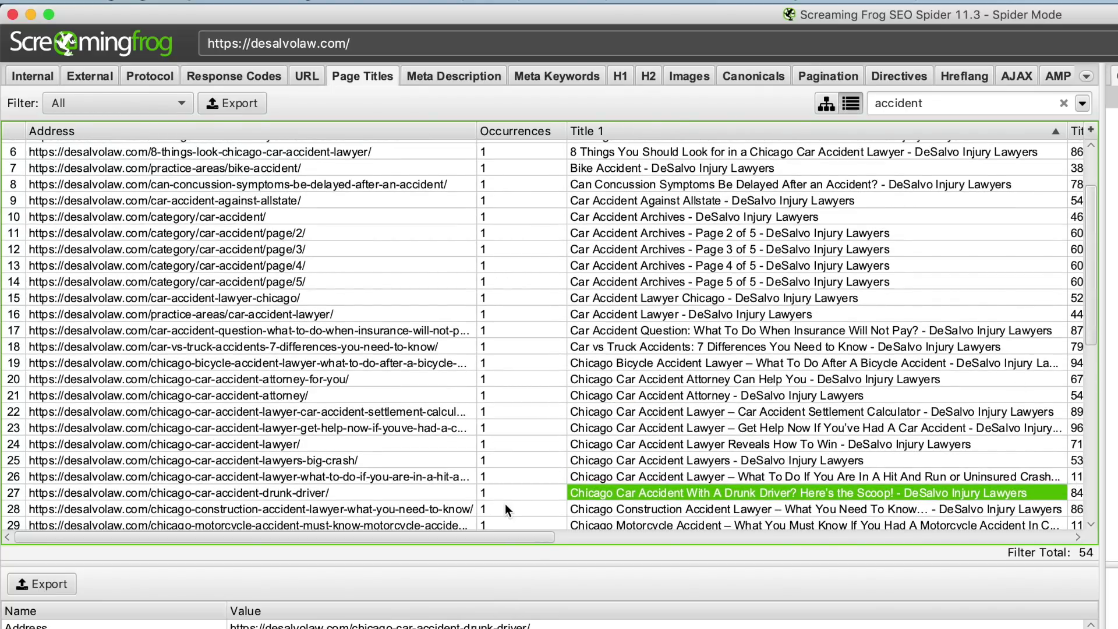
pyautogui.click(605, 431)
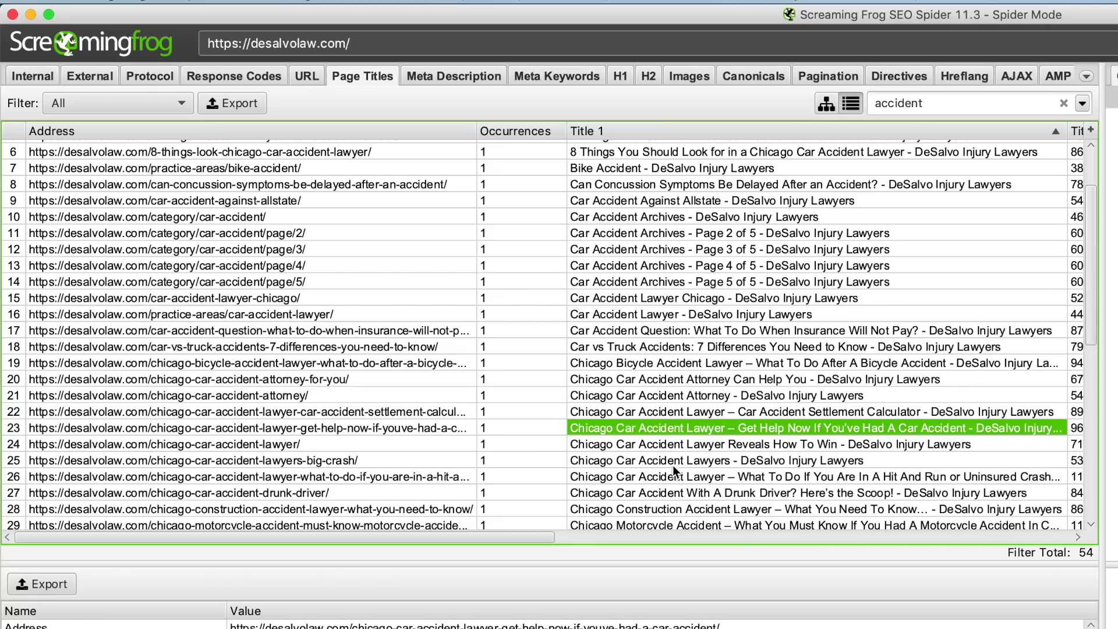
pyautogui.click(649, 399)
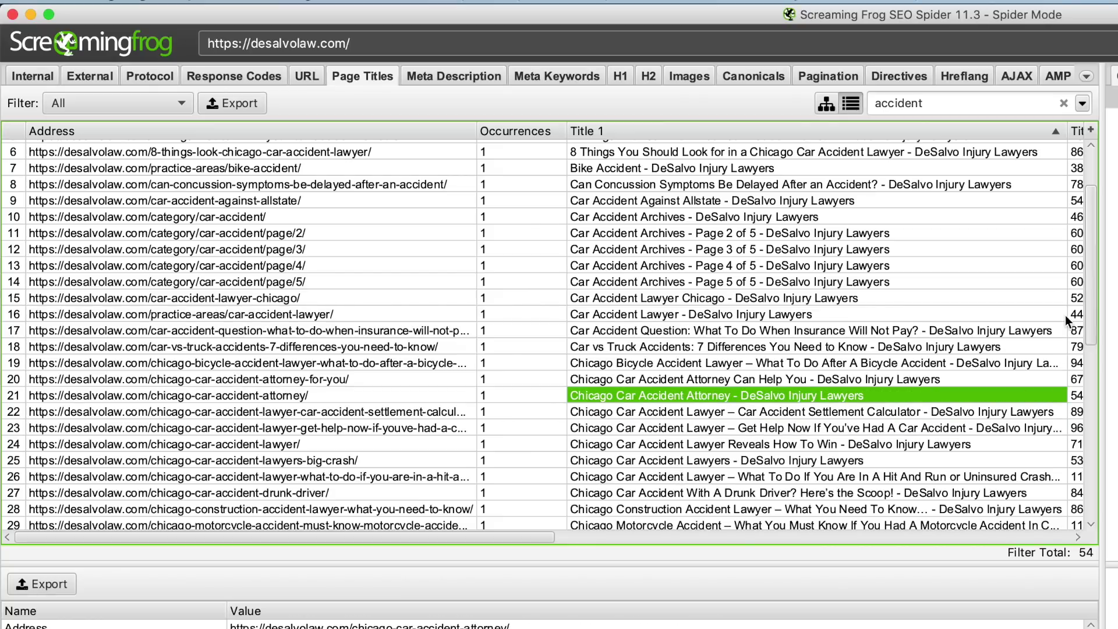
# - Examine the full list of accident-related titles for pages that target the same topic
pyautogui.scroll(-3, 1083, 329)
pyautogui.scroll(-1, 1084, 327)
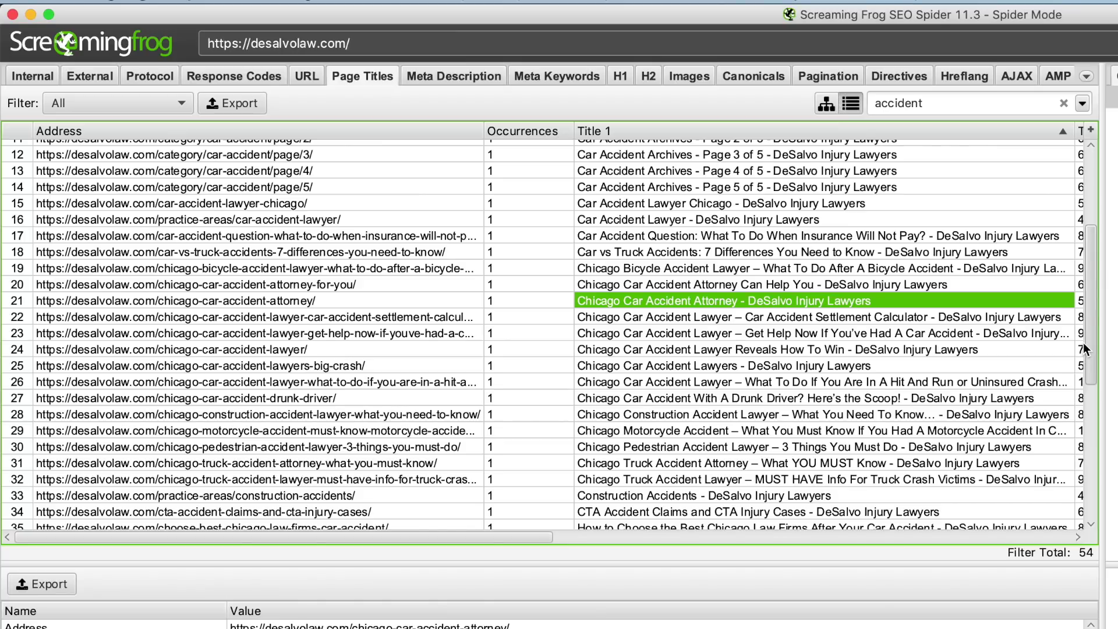
pyautogui.scroll(8, 1083, 342)
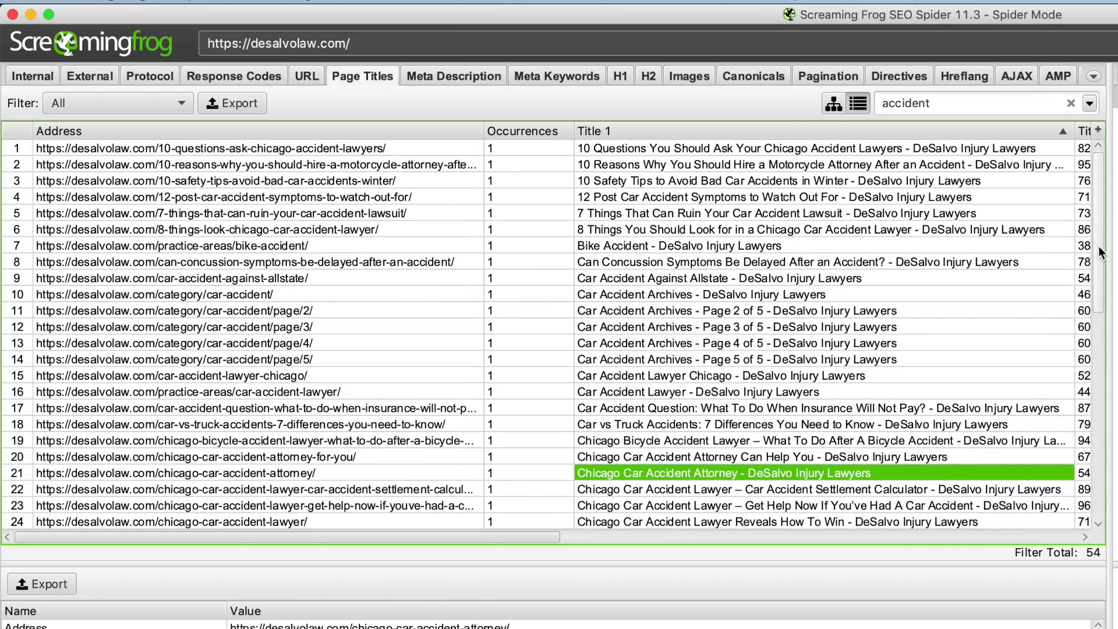
pyautogui.scroll(-5, 582, 408)
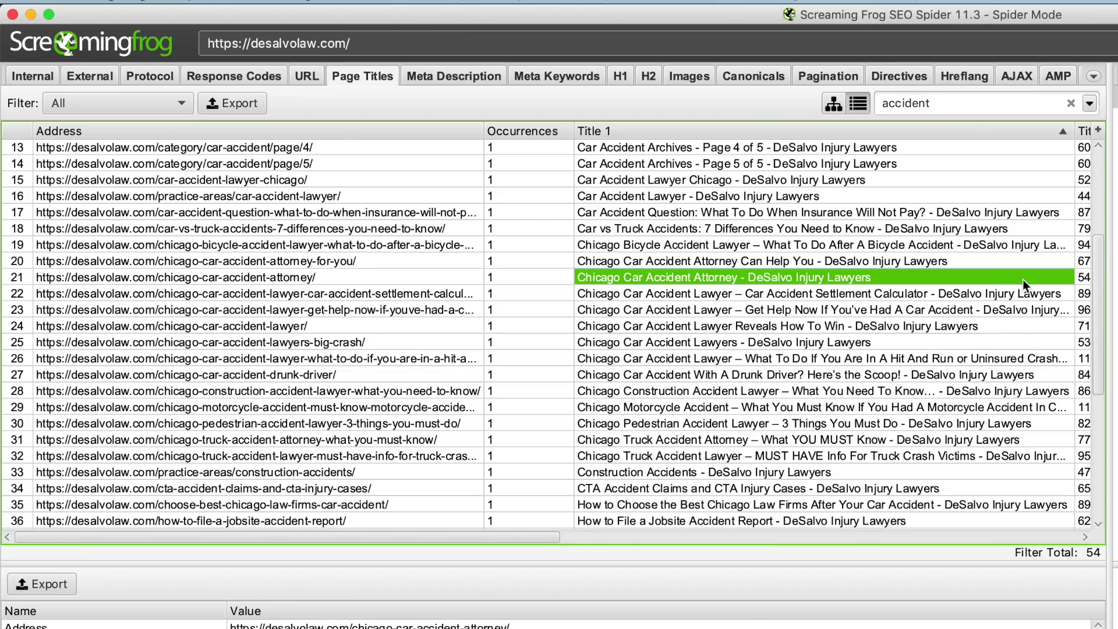
pyautogui.moveTo(1098, 267); pyautogui.dragTo(1097, 290)
pyautogui.scroll(-5, 508, 341)
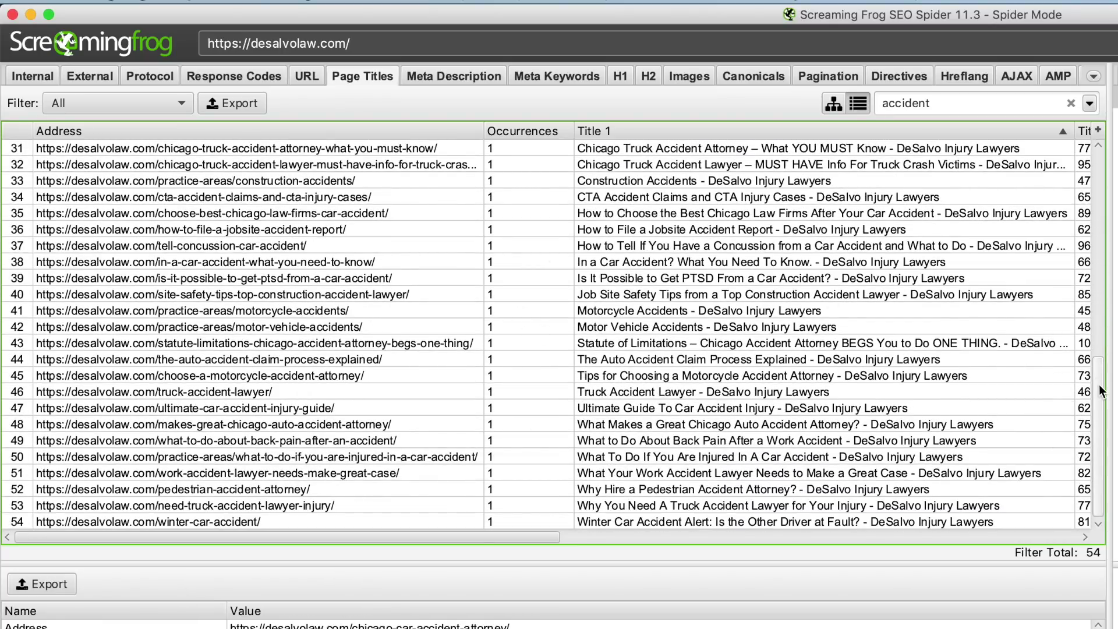
pyautogui.scroll(9, 943, 242)
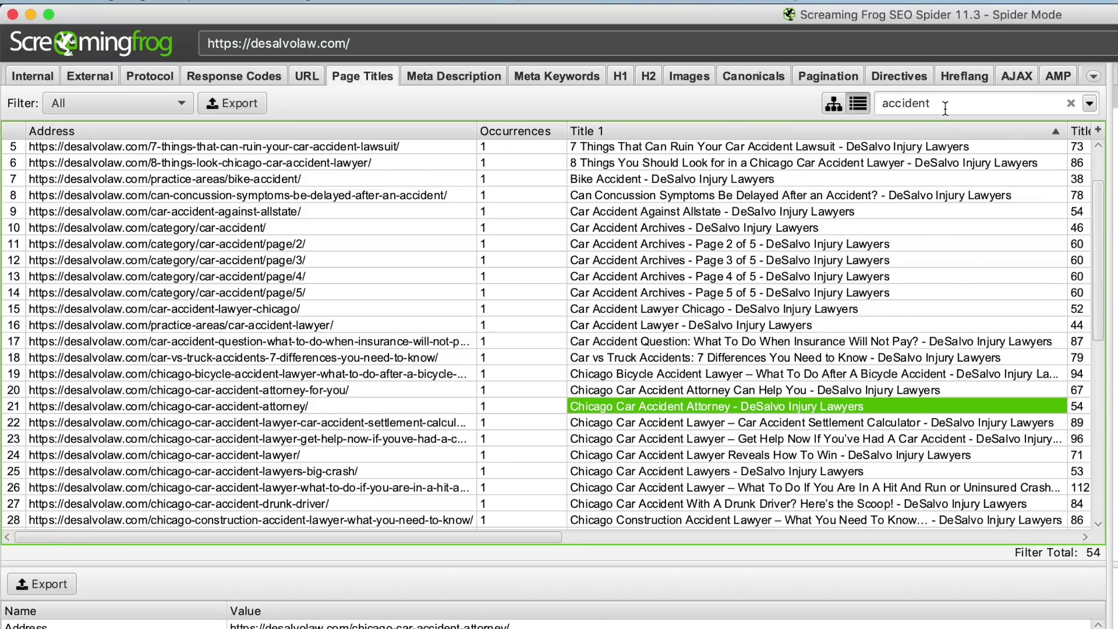
pyautogui.moveTo(1098, 267)
pyautogui.mouseDown()
pyautogui.moveTo(1098, 238)
pyautogui.moveTo(1107, 264)
pyautogui.mouseUp()
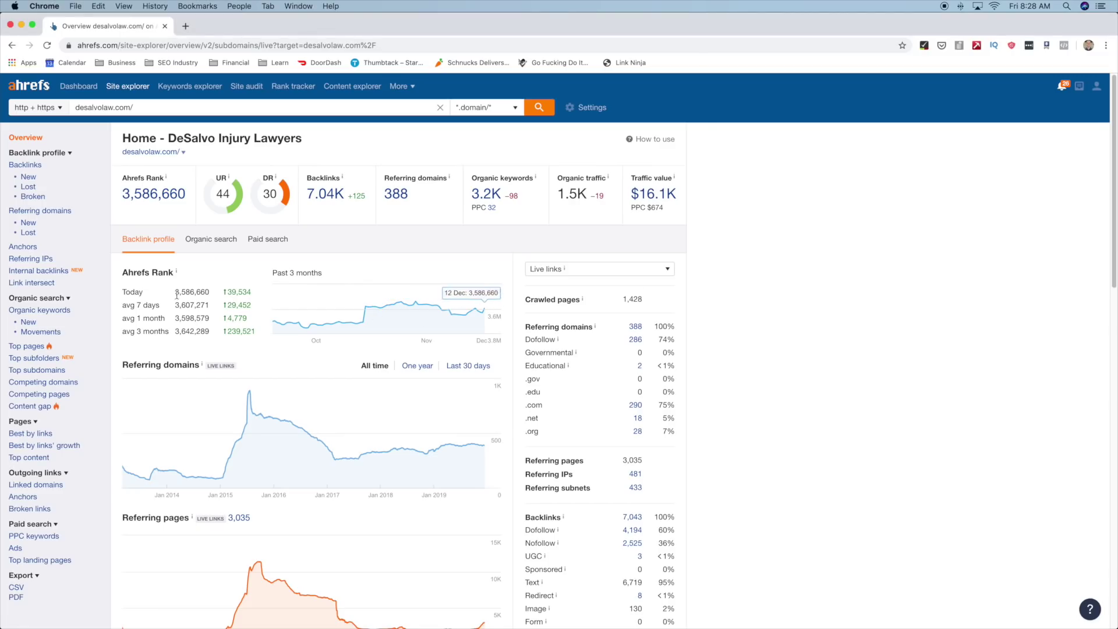
# - Switch to Ahrefs and filter the organic keywords of desalvolaw.com to positions 5 to 15
pyautogui.click(53, 314)
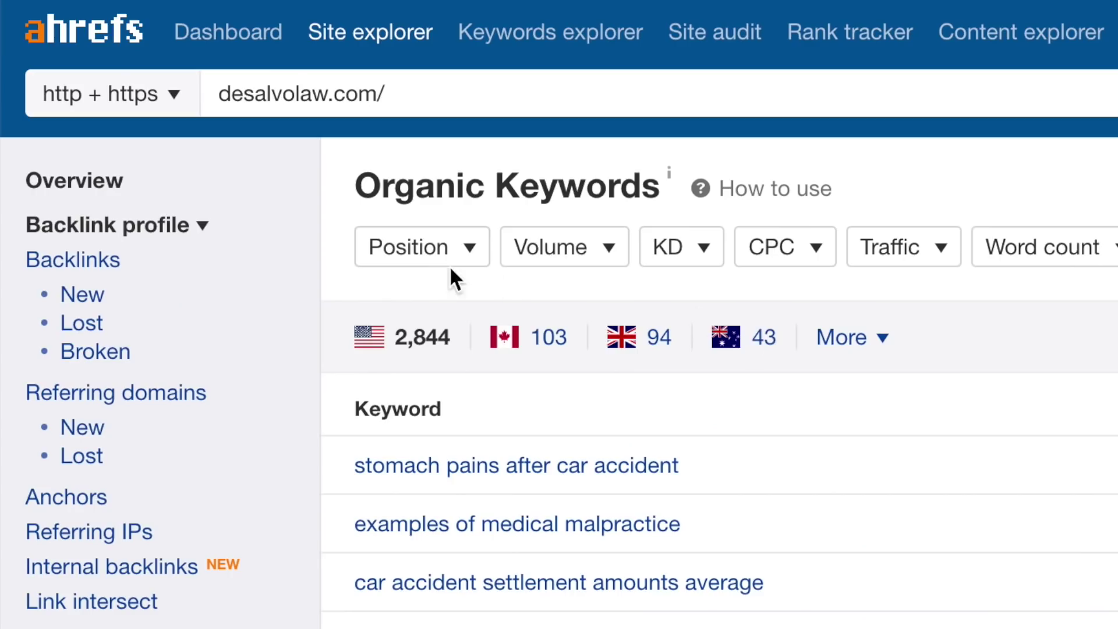
pyautogui.click(460, 248)
pyautogui.click(509, 372)
pyautogui.write('15')
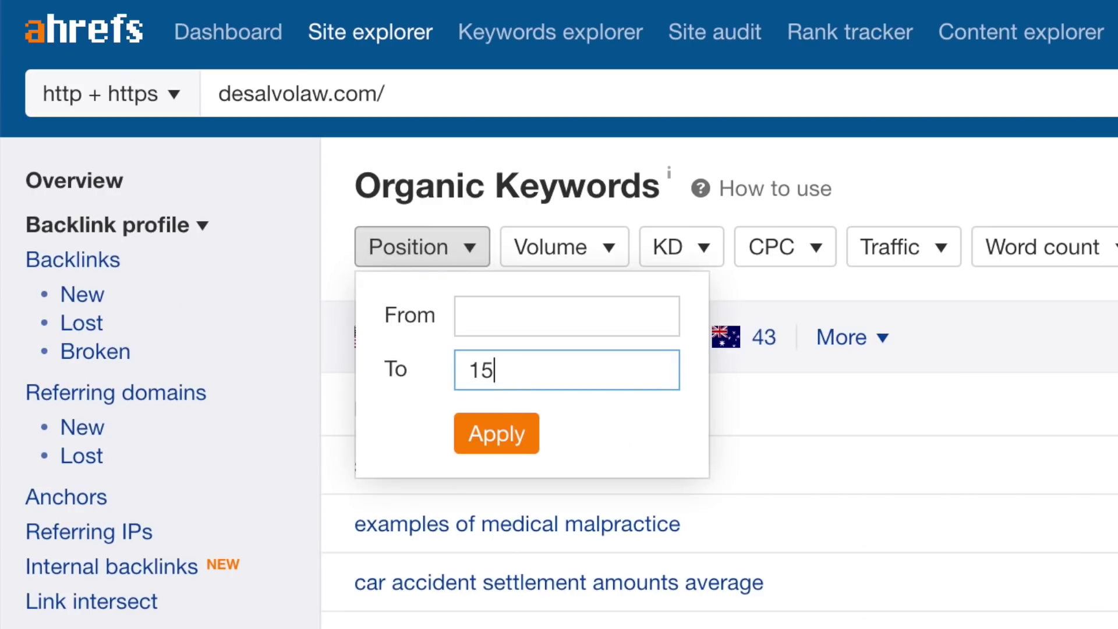
pyautogui.click(536, 315)
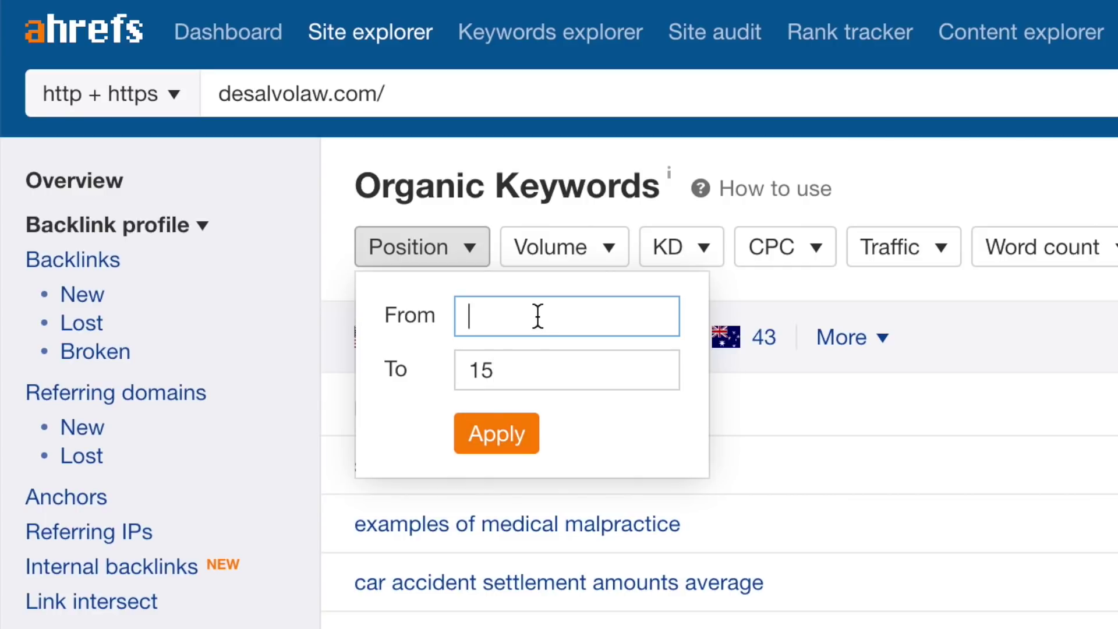
pyautogui.write('5')
pyautogui.click(495, 436)
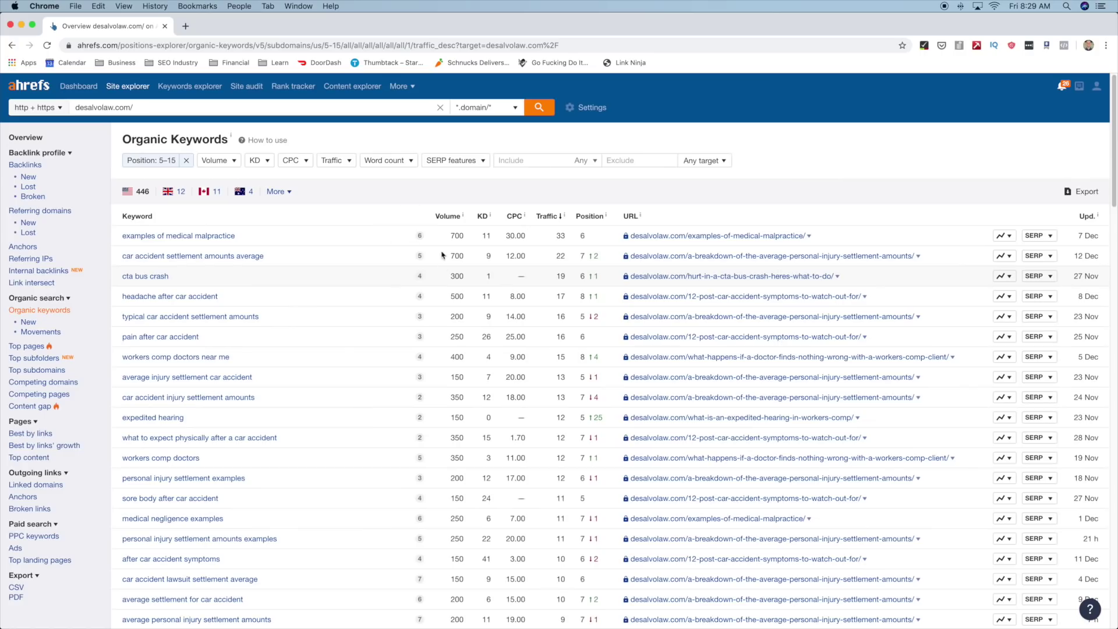
# - Narrow the organic keywords to those that include "chicago"
pyautogui.moveTo(1114, 184); pyautogui.dragTo(1114, 184)
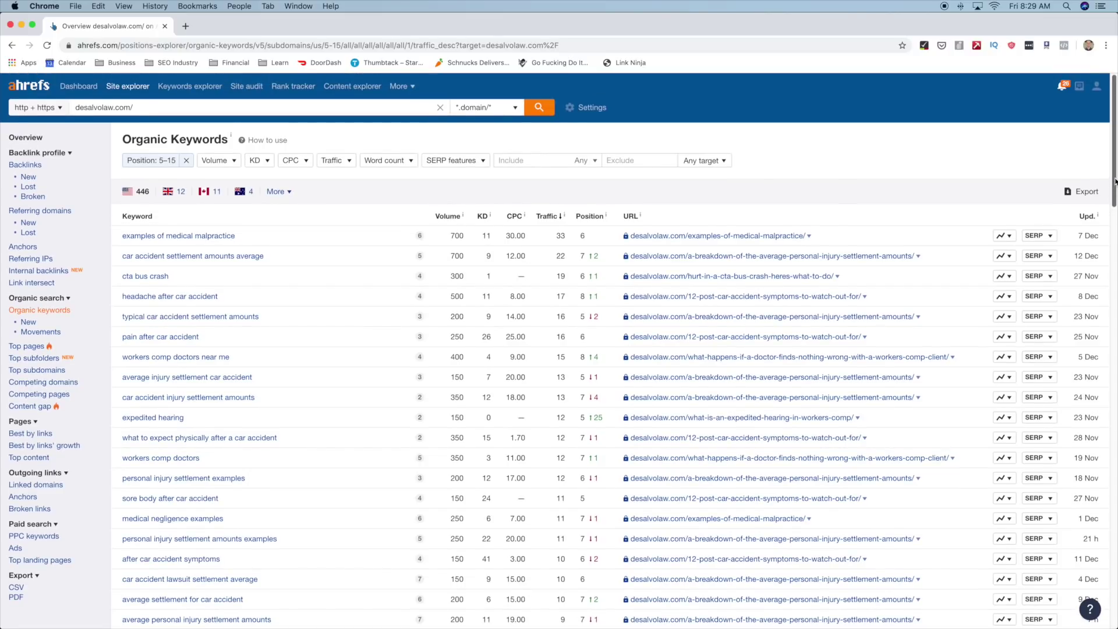
pyautogui.moveTo(1114, 181)
pyautogui.mouseDown()
pyautogui.moveTo(1115, 202)
pyautogui.moveTo(1115, 181)
pyautogui.mouseUp()
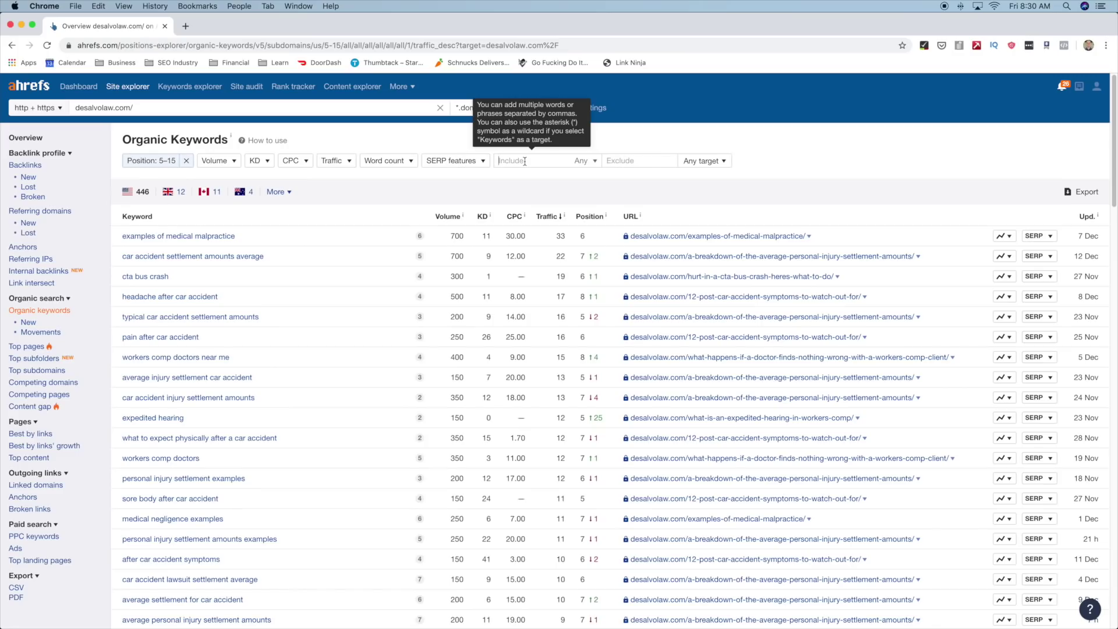
pyautogui.write('chicago')
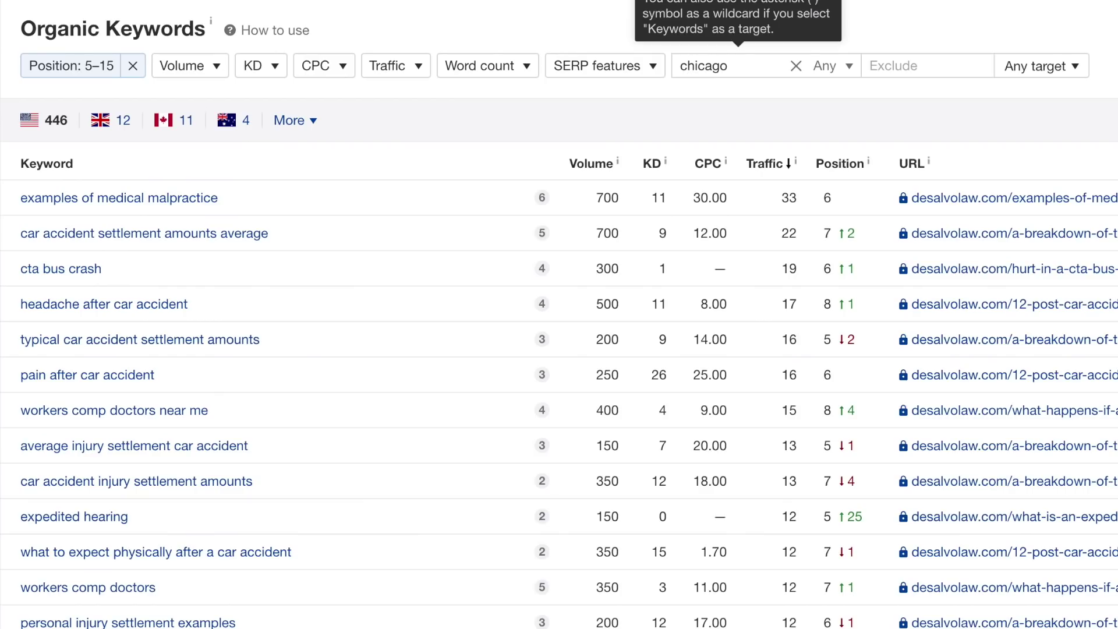
pyautogui.press('Return')
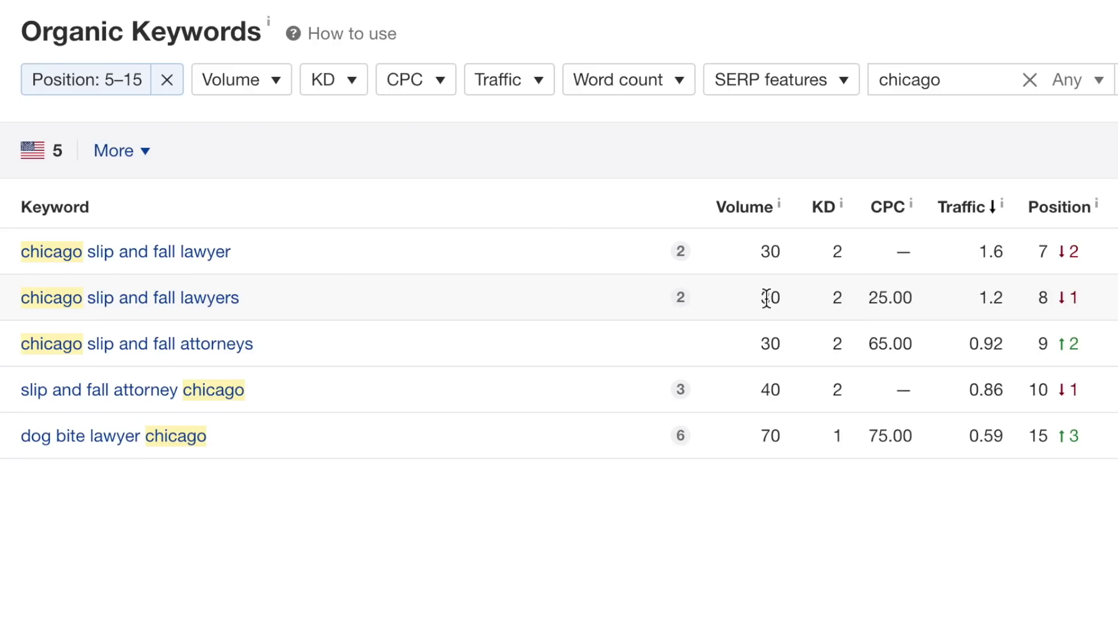
# - Review the Chicago slip and fall keywords and examine the ranking page desalvolaw.com/practice-areas/slip-trip-fall-injury/
pyautogui.doubleClick(450, 256)
pyautogui.click(843, 590)
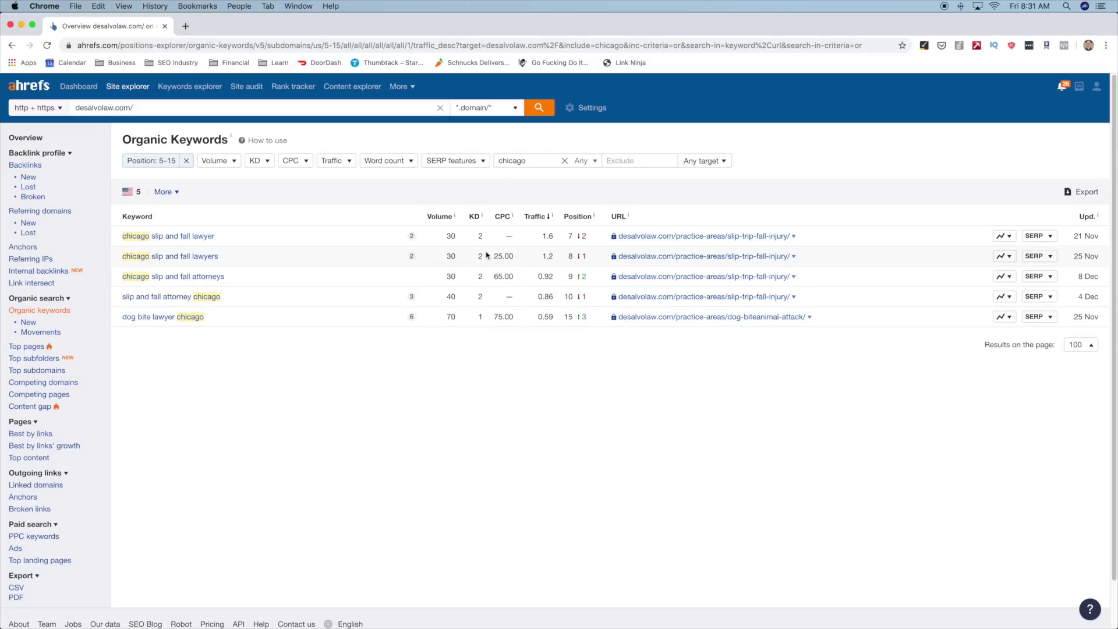
pyautogui.moveTo(586, 276)
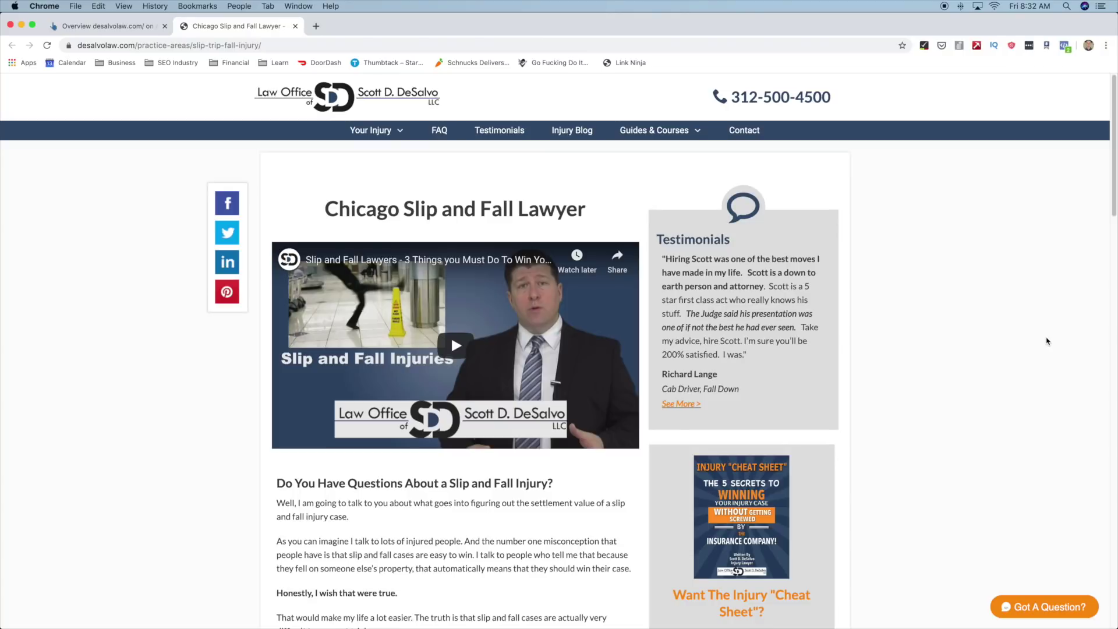
pyautogui.moveTo(1114, 177); pyautogui.dragTo(1114, 191)
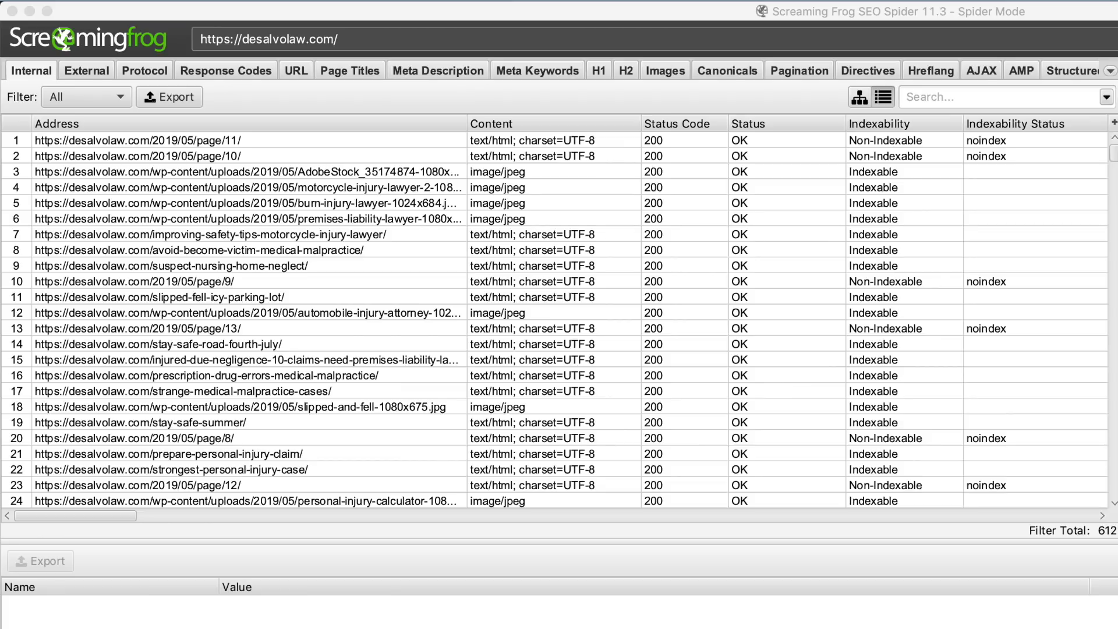
# - Switch to Screaming Frog SEO Spider, look through the internal URLs' columns and limit the list to HTML pages
pyautogui.click(588, 98)
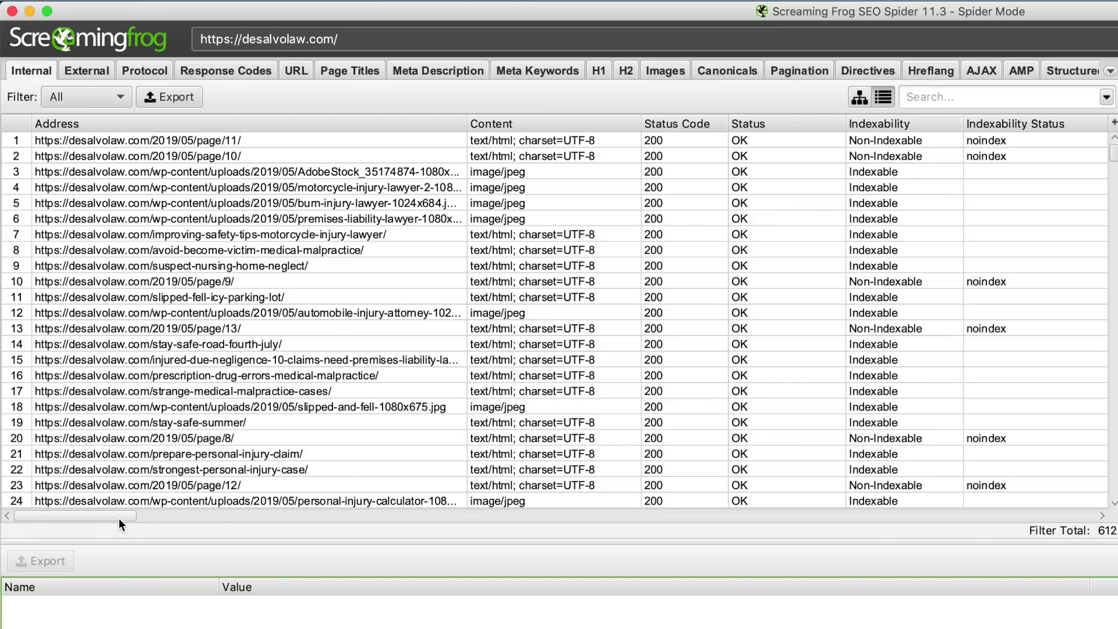
pyautogui.moveTo(117, 513); pyautogui.dragTo(699, 523)
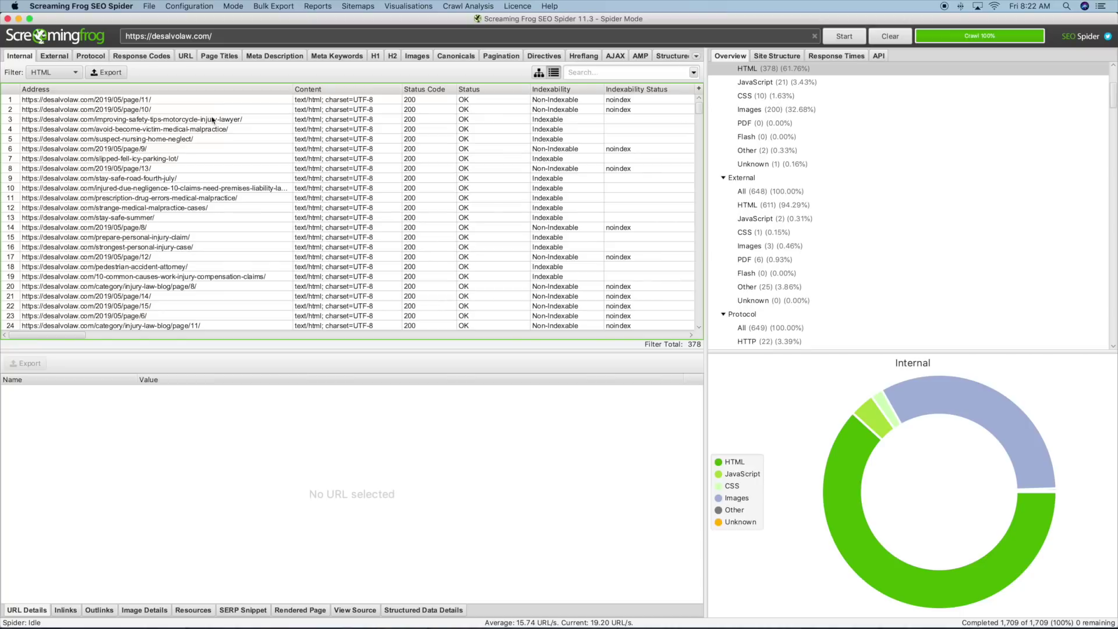
# - Examine the URL details of the improving-safety-tips-motorcycle-injury-lawyer page, down to its crawl depth and inlinks
pyautogui.click(195, 120)
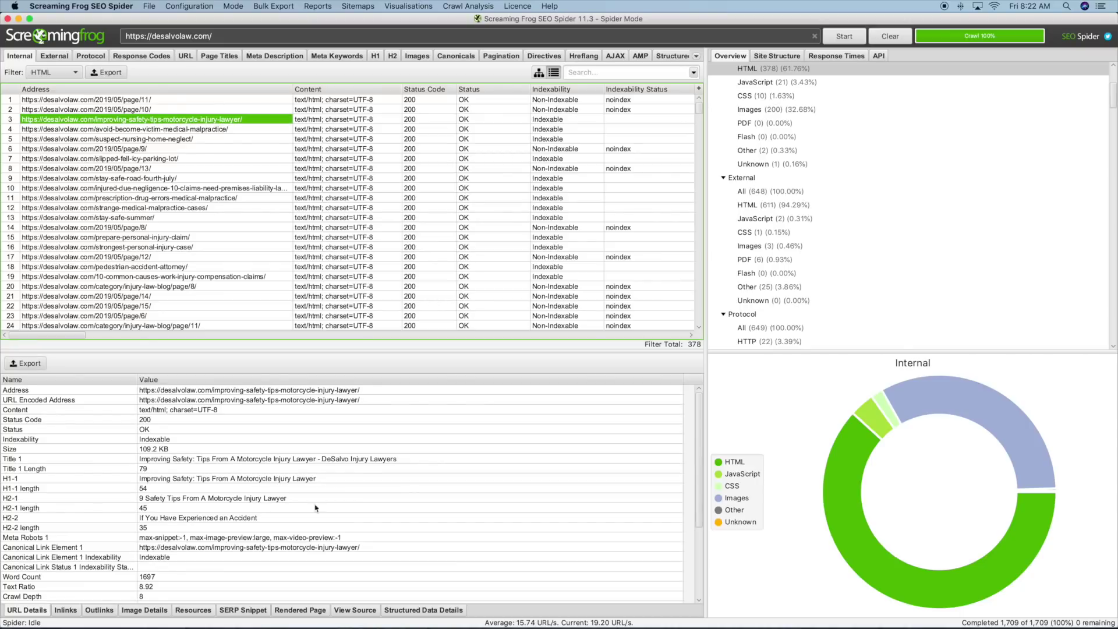
pyautogui.scroll(-3, 245, 521)
pyautogui.scroll(-3, 245, 521)
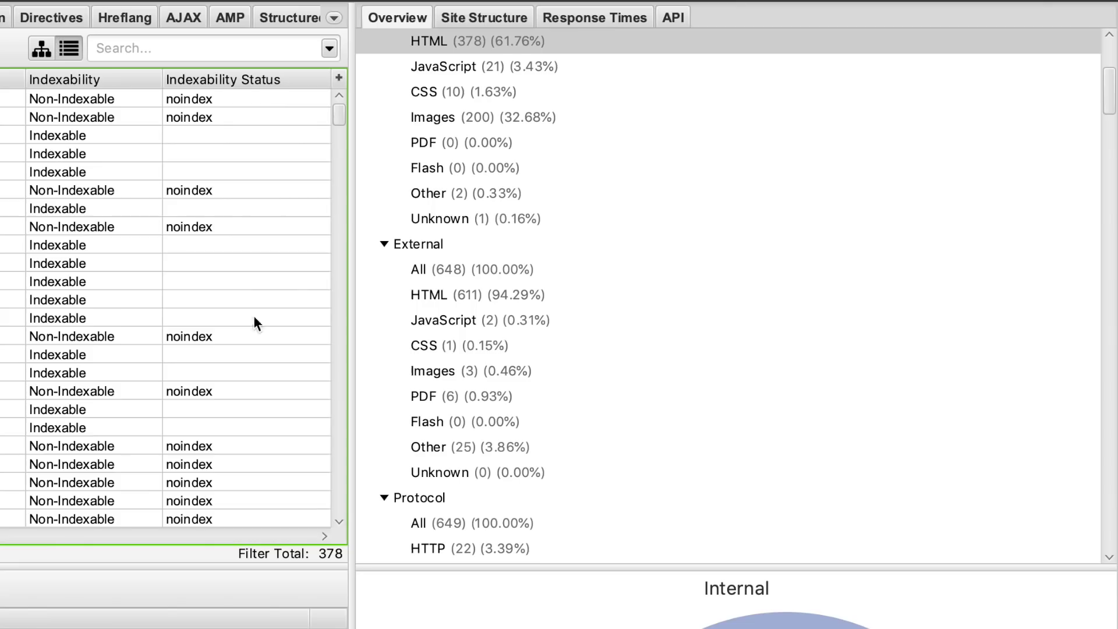
# - Review the crawl's site structure, going through the crawl depth rows from 5 to 8
pyautogui.click(486, 18)
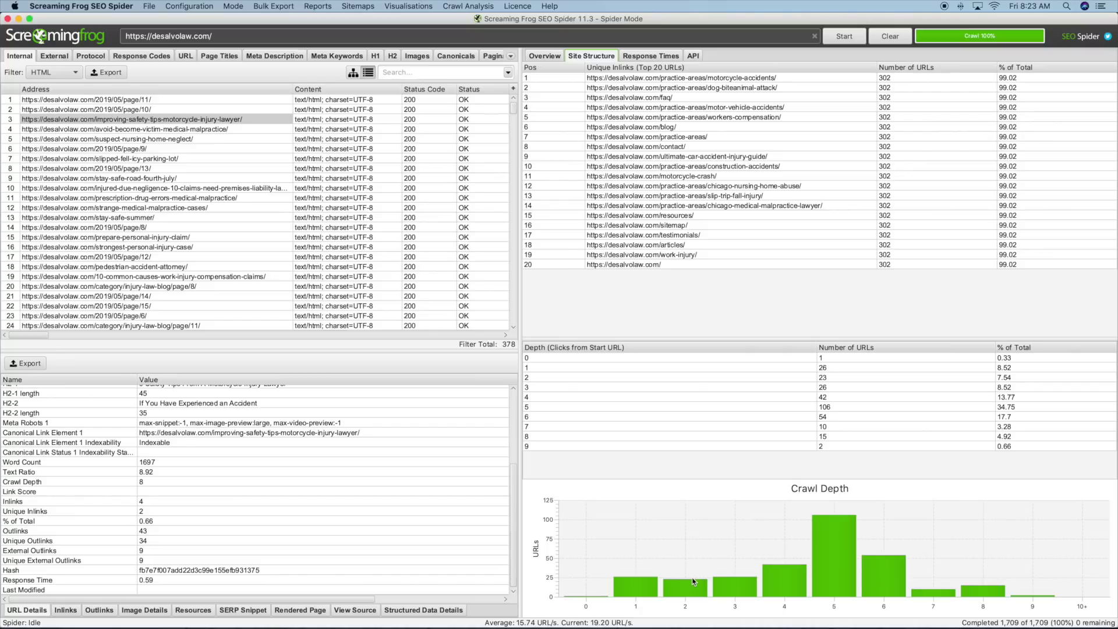
pyautogui.click(825, 410)
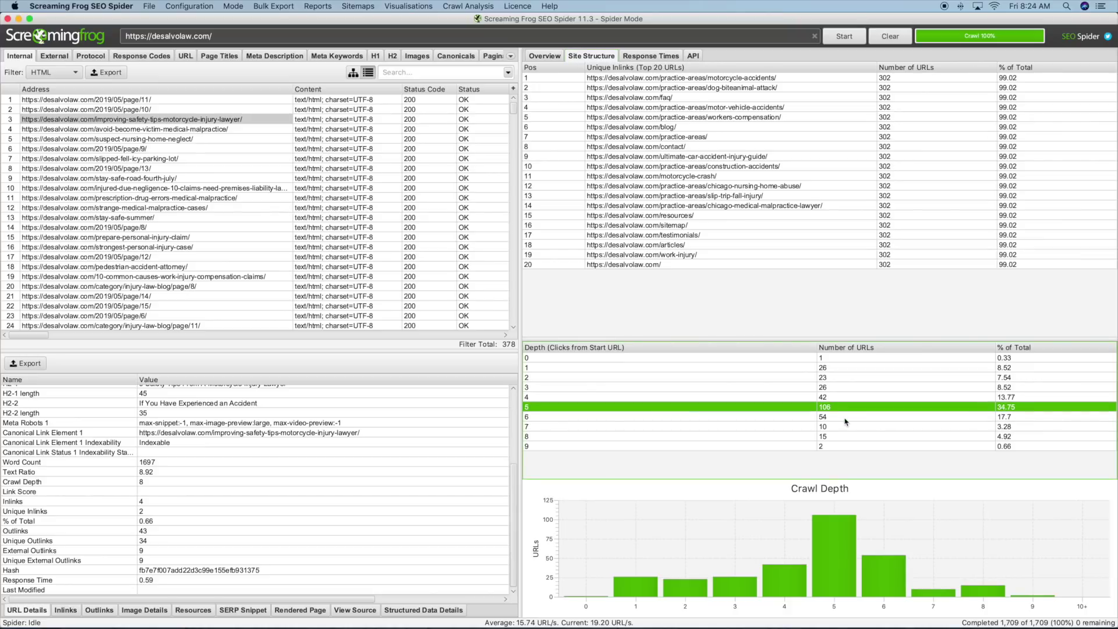
pyautogui.click(843, 420)
pyautogui.click(840, 428)
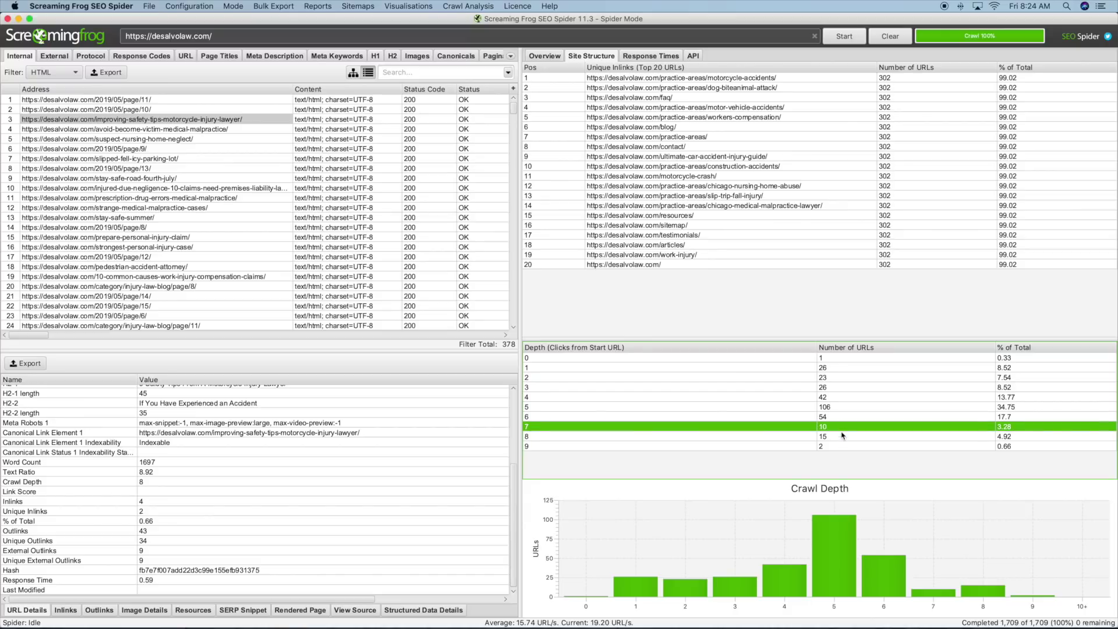
pyautogui.click(842, 436)
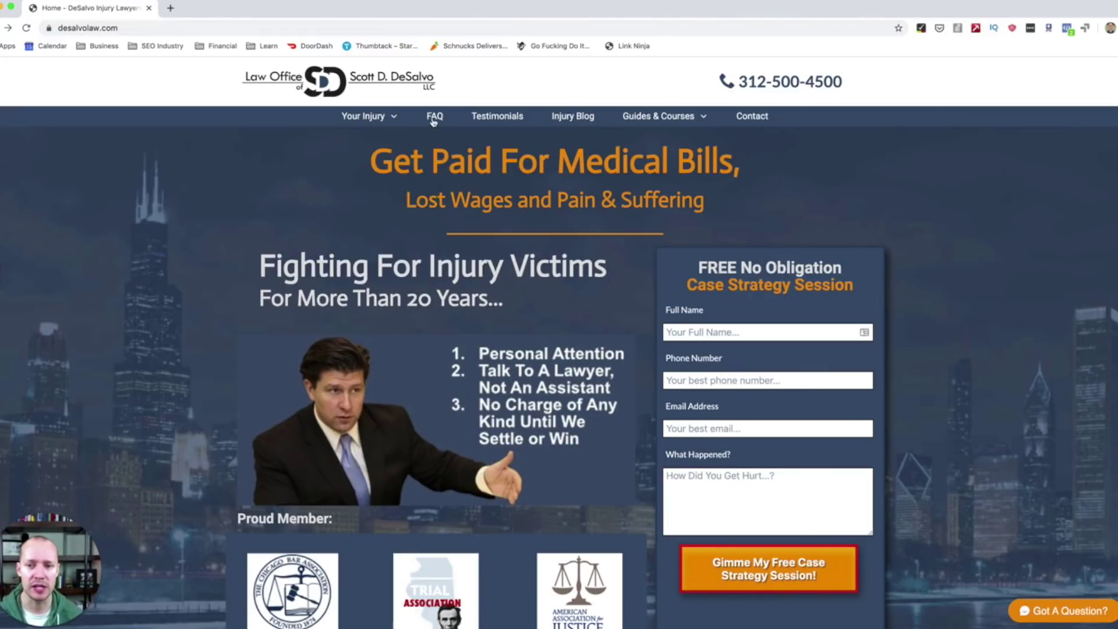
# - Switch to desalvolaw.com in Chrome, check its main navigation and look over the Injury Blog page
pyautogui.moveTo(374, 117)
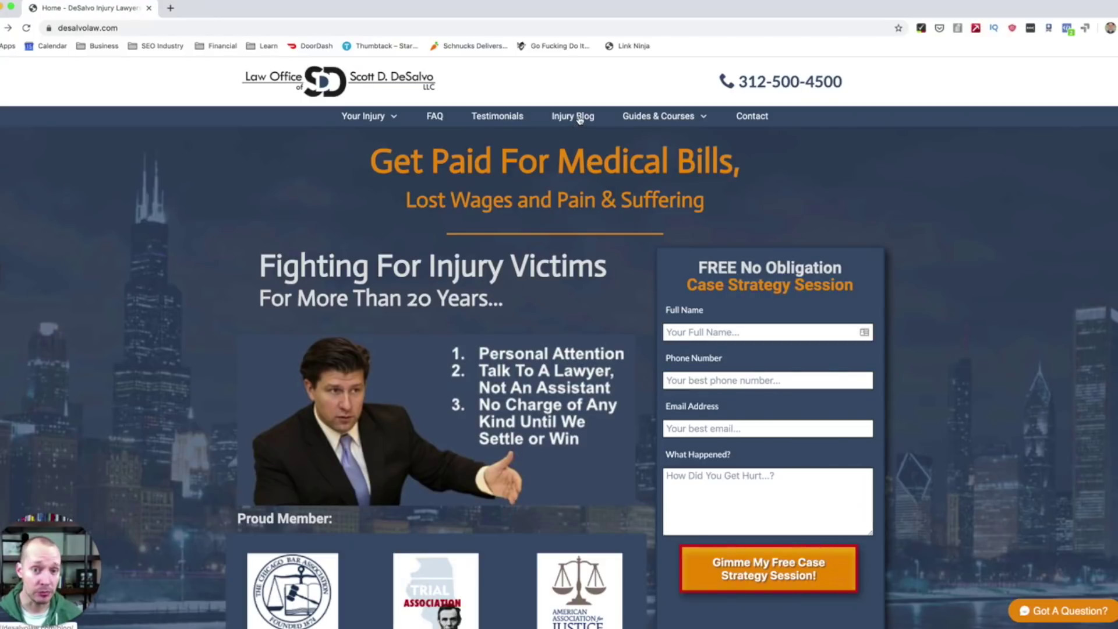
pyautogui.moveTo(655, 120)
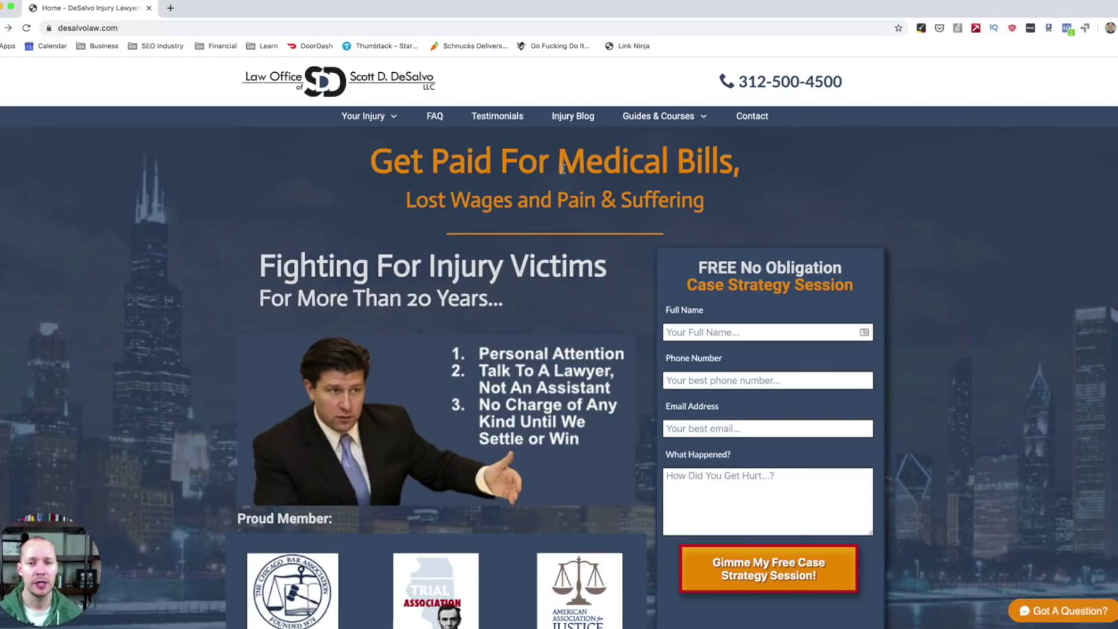
pyautogui.click(581, 117)
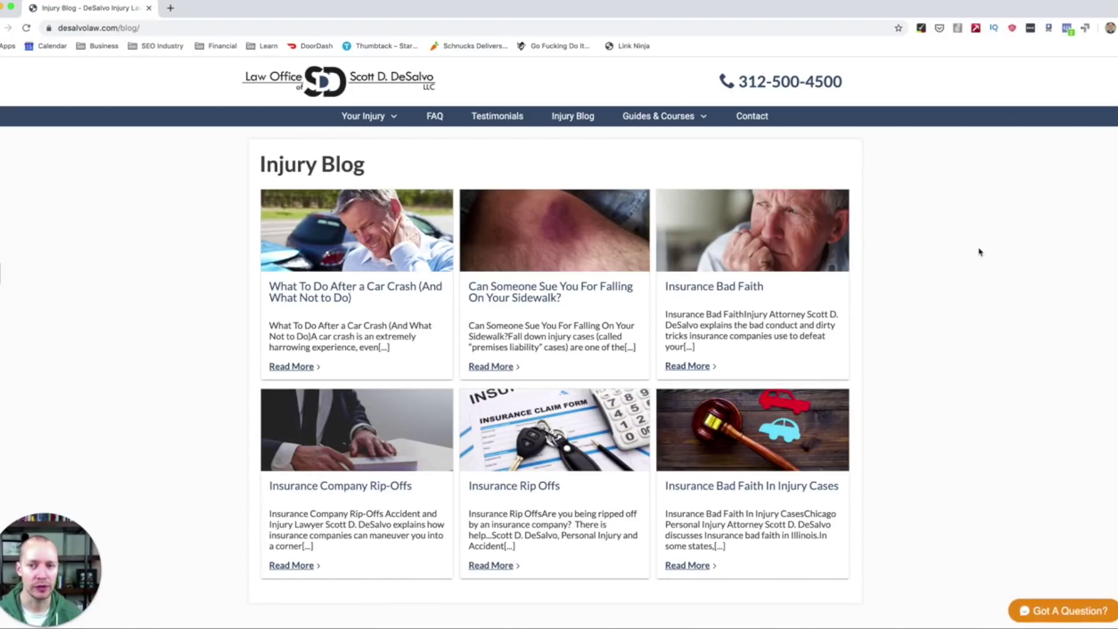
pyautogui.scroll(-2, 984, 253)
pyautogui.scroll(2, 989, 255)
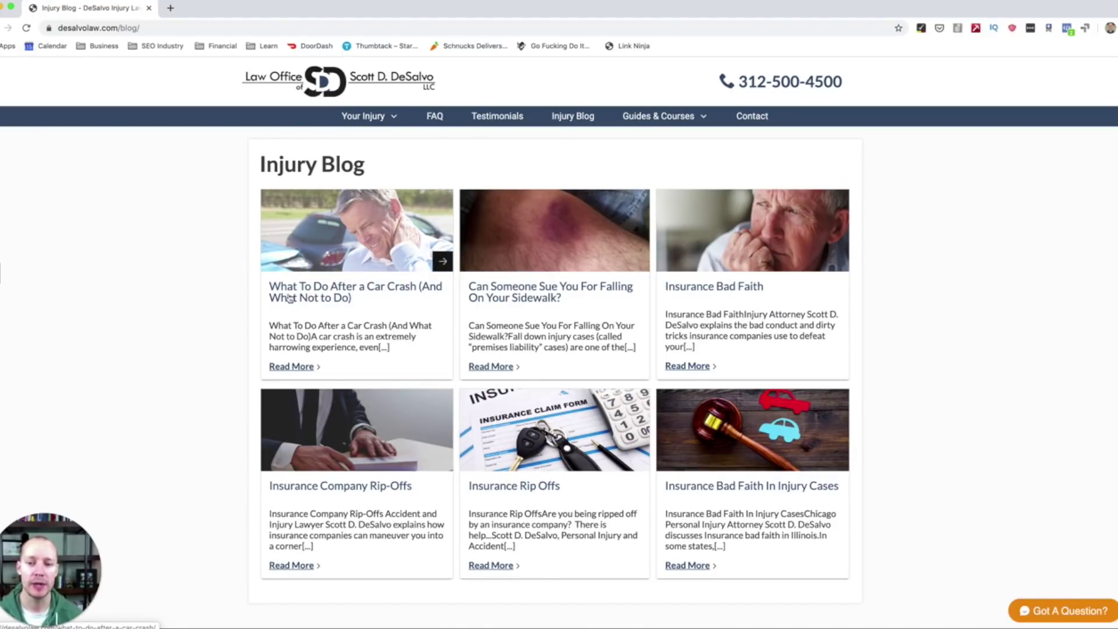
# - Open the blog post "What To Do After a Car Crash (And What Not to Do)" in a new tab and skim it
pyautogui.rightClick(317, 296)
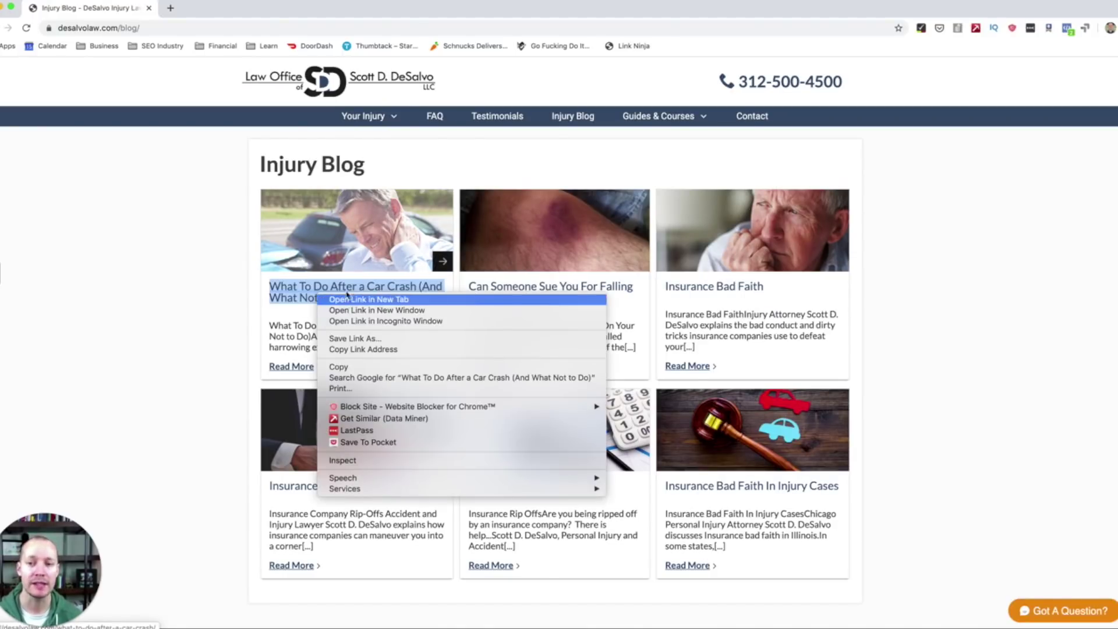
pyautogui.click(347, 296)
pyautogui.hotkey('ctrl', 'Tab')
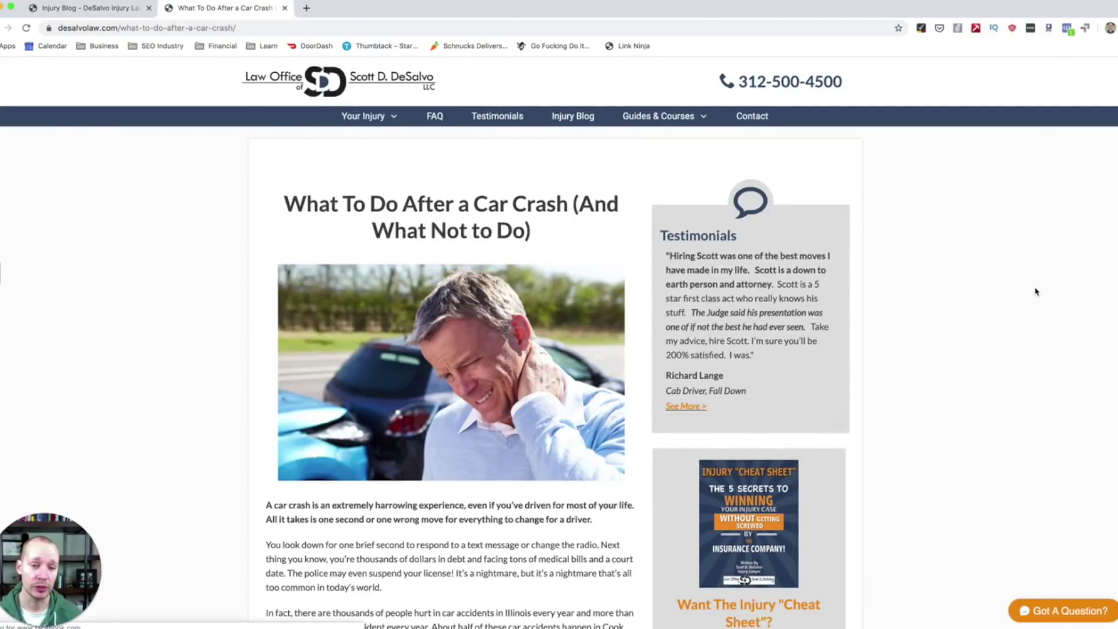
pyautogui.scroll(-5, 557, 379)
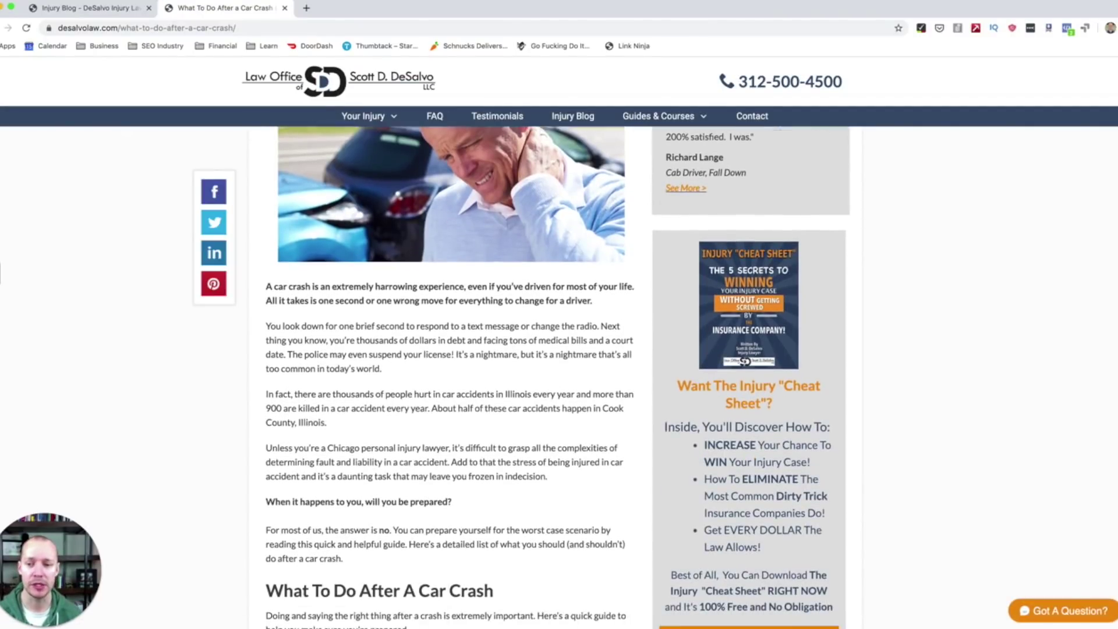
pyautogui.scroll(5, 968, 303)
pyautogui.scroll(-5, 968, 303)
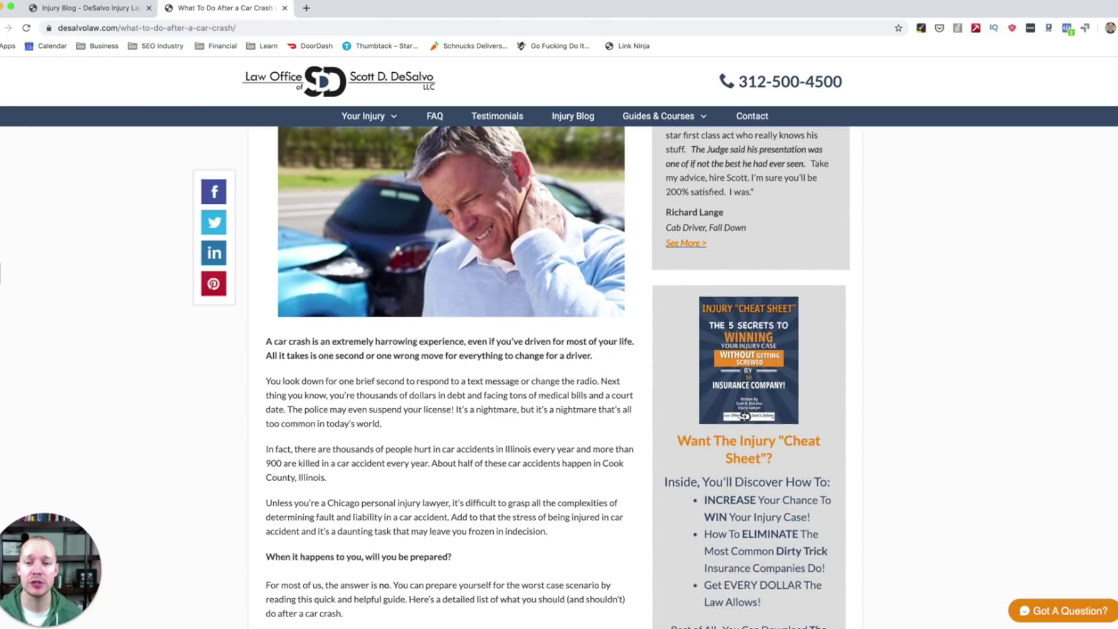
pyautogui.scroll(5, 968, 303)
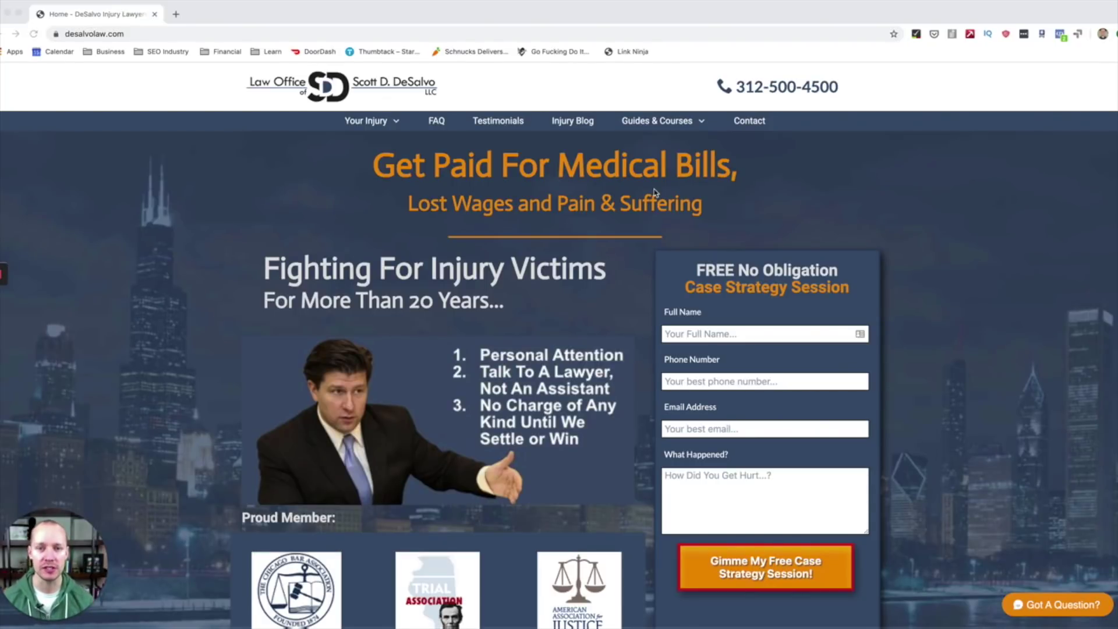
# - Review the desalvolaw.com homepage content and highlight the headline "Get Paid For Medical Bills, Lost Wages and Pain & Suffering"
pyautogui.click(884, 173)
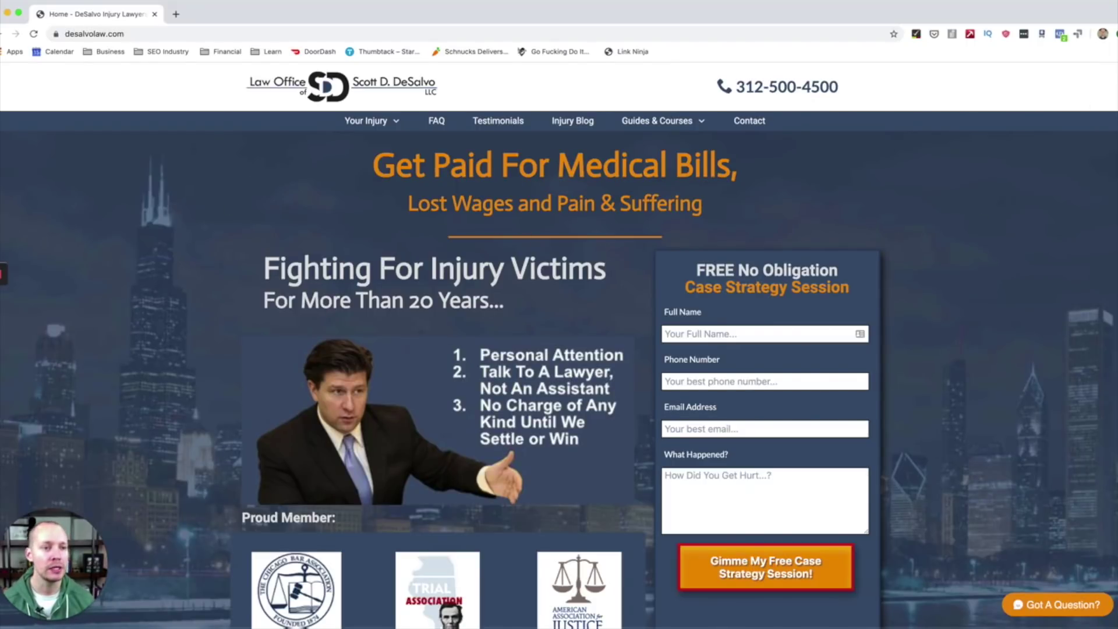
pyautogui.scroll(-10, 558, 378)
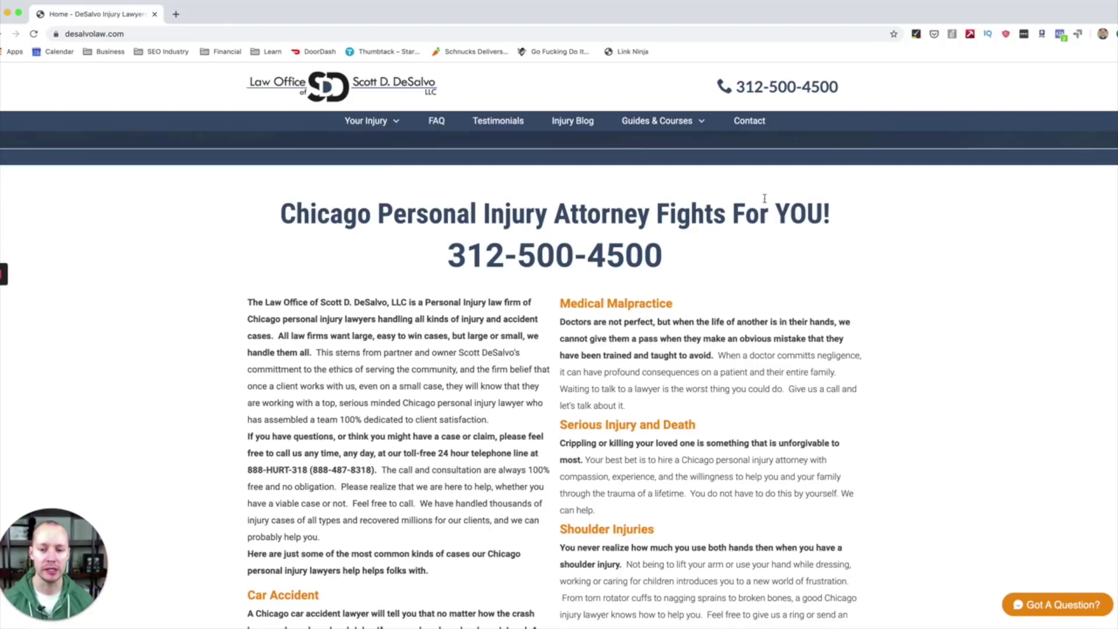
pyautogui.scroll(1, 1002, 235)
pyautogui.scroll(8, 1003, 235)
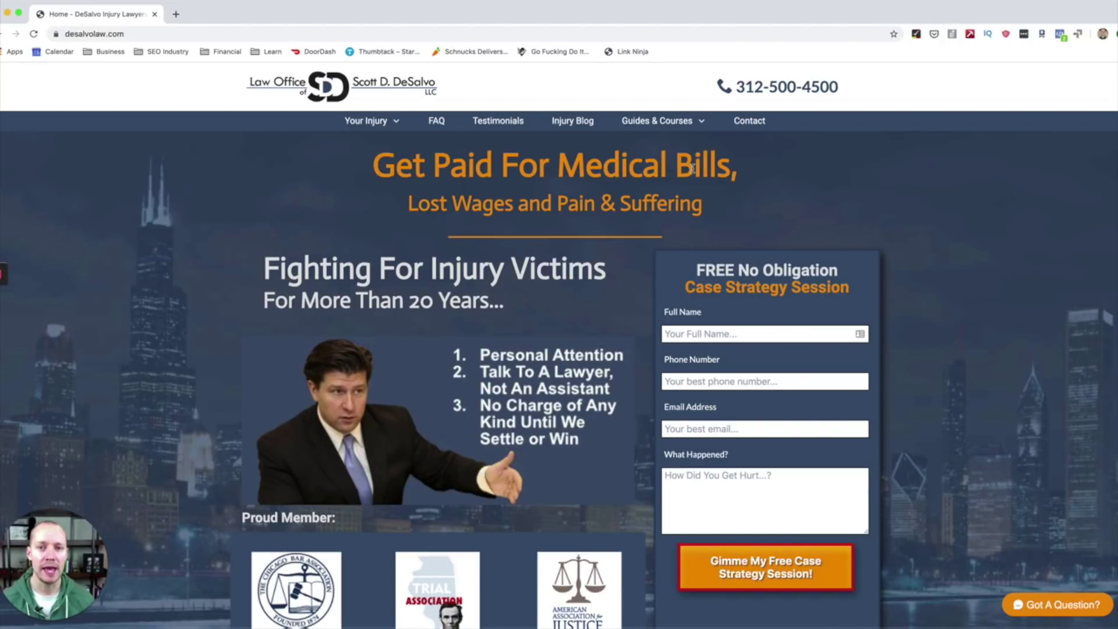
pyautogui.moveTo(372, 168); pyautogui.dragTo(720, 211)
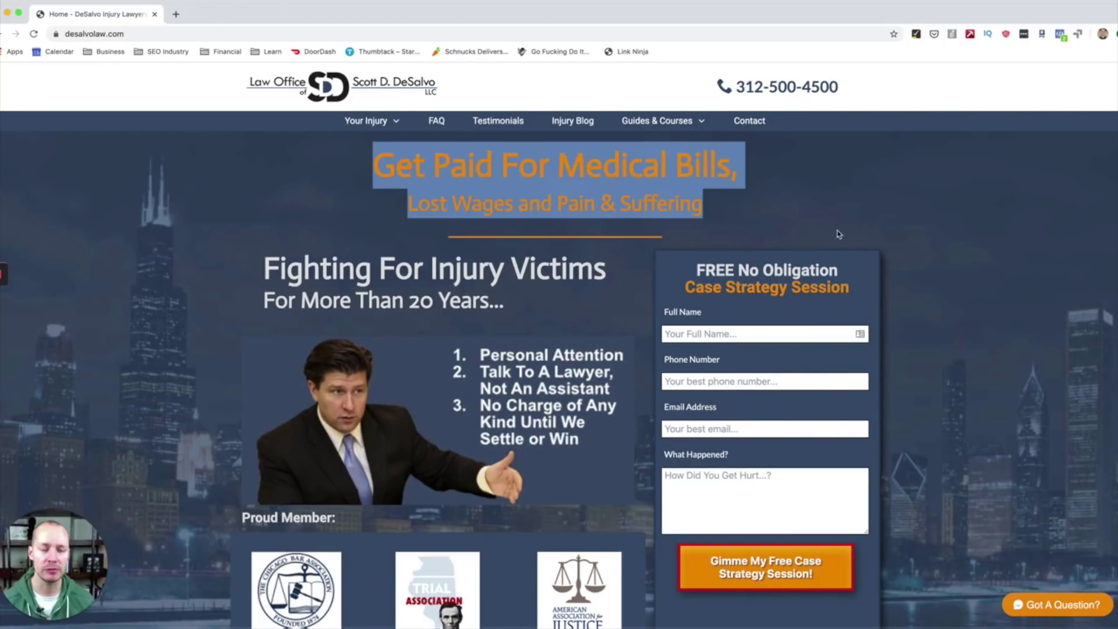
pyautogui.click(863, 215)
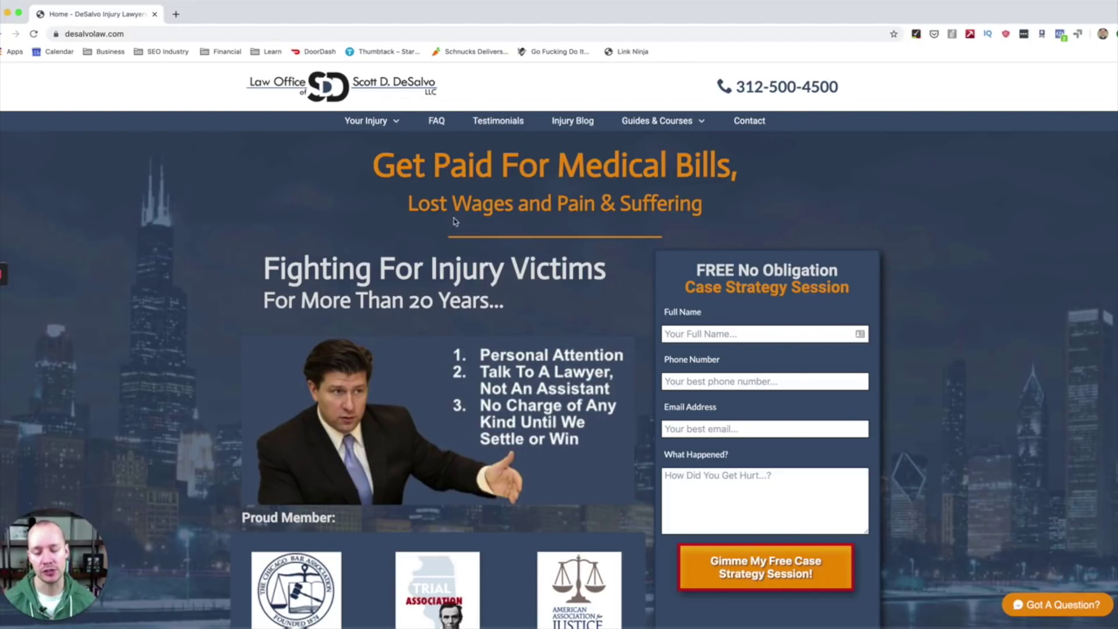
# - Inspect the HTML element behind the "Get Paid For Medical Bills," headline, then close the developer tools
pyautogui.doubleClick(423, 168)
pyautogui.rightClick(401, 164)
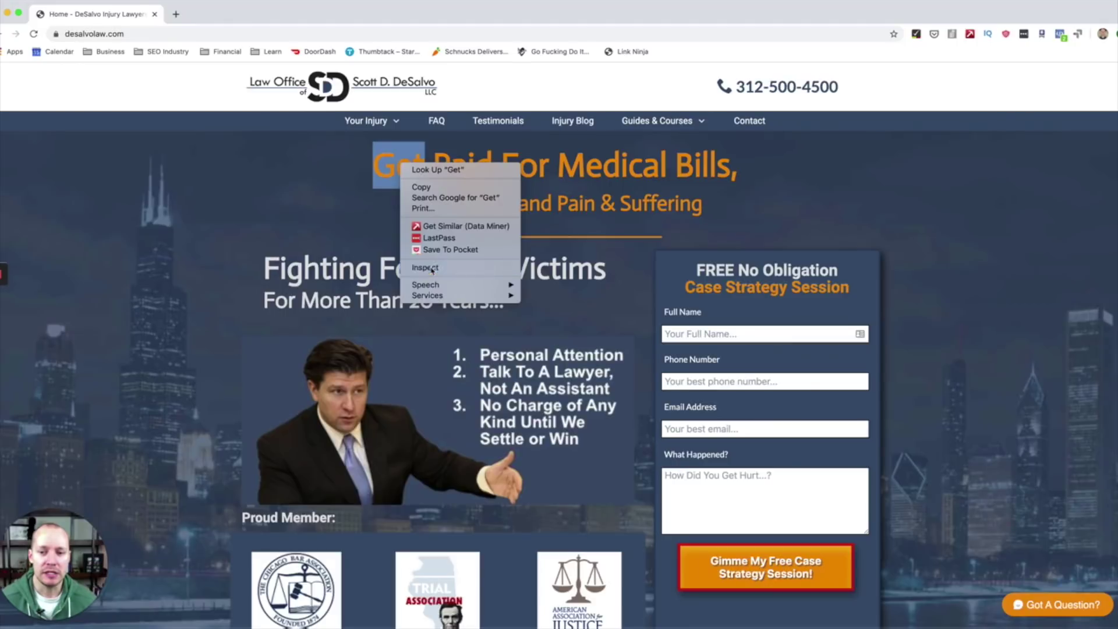
pyautogui.click(415, 267)
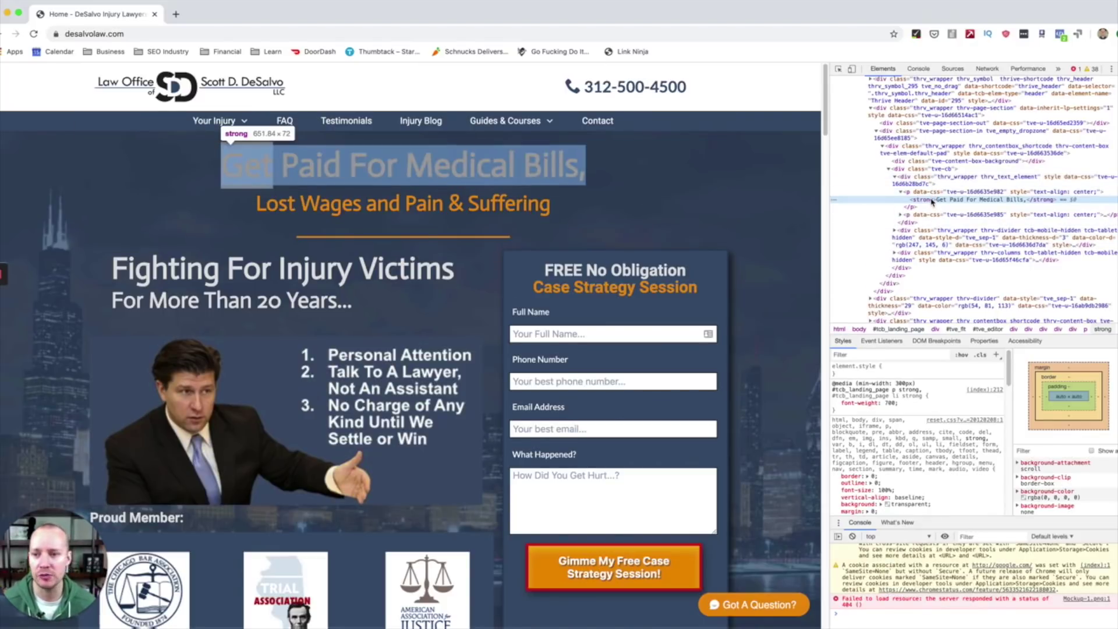
pyautogui.press('super+alt+i')
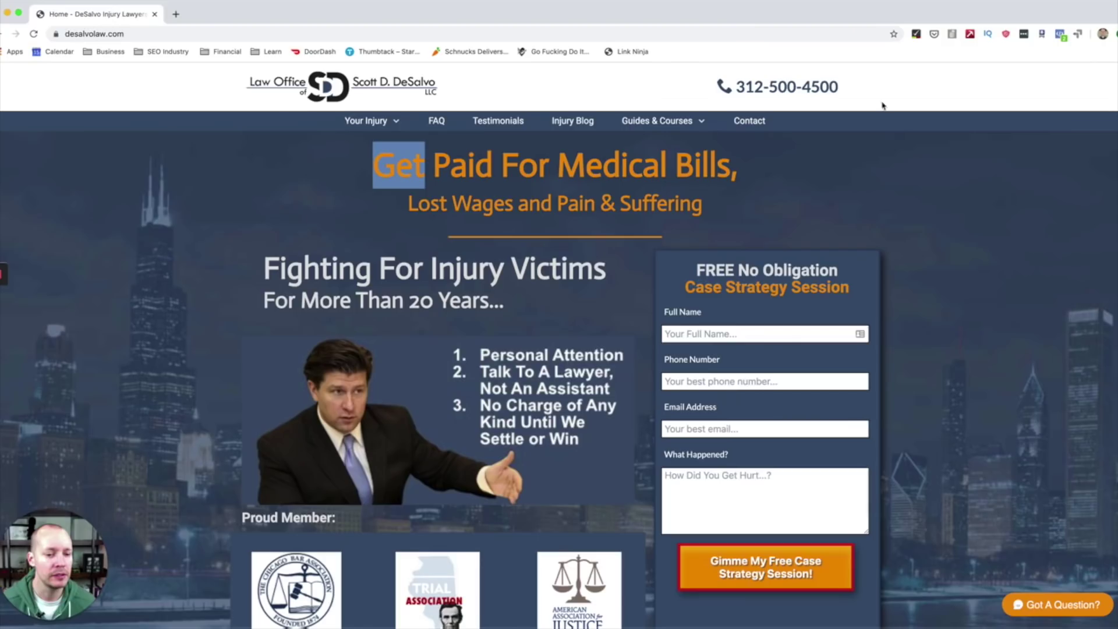
pyautogui.click(289, 185)
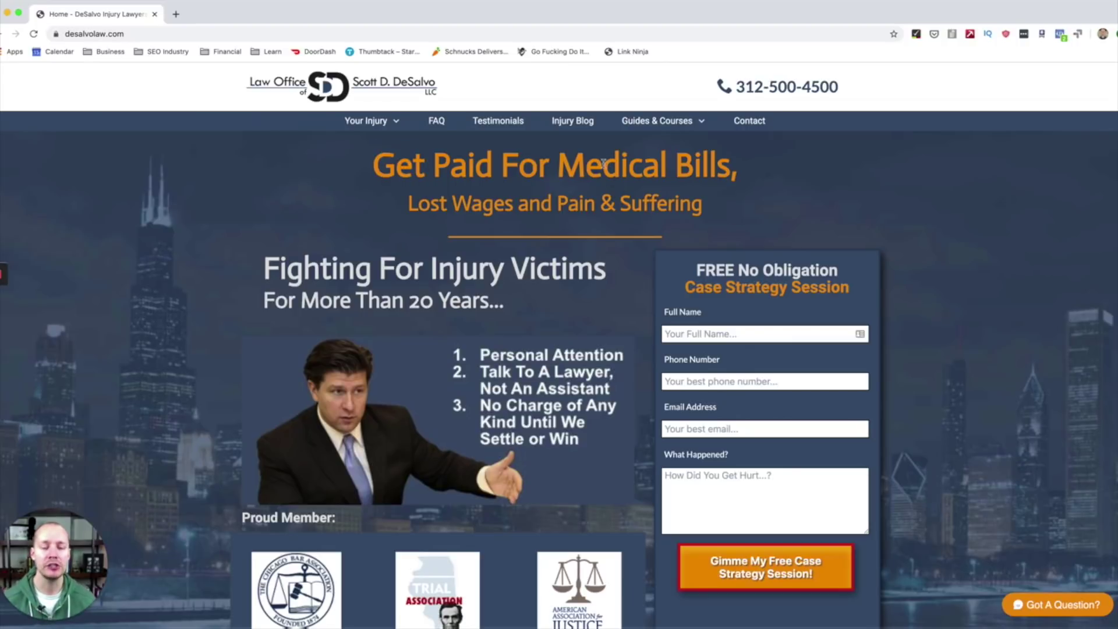
# - View the homepage's source code and search it for "<h1"
pyautogui.moveTo(376, 163); pyautogui.dragTo(736, 183)
pyautogui.click(459, 202)
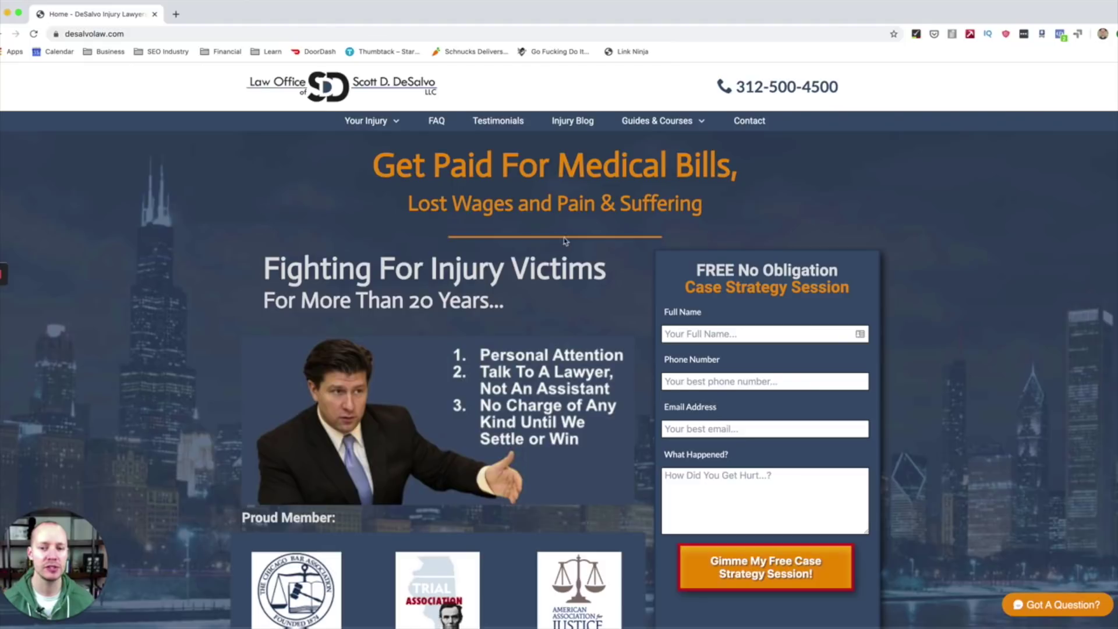
pyautogui.doubleClick(323, 272)
pyautogui.rightClick(326, 172)
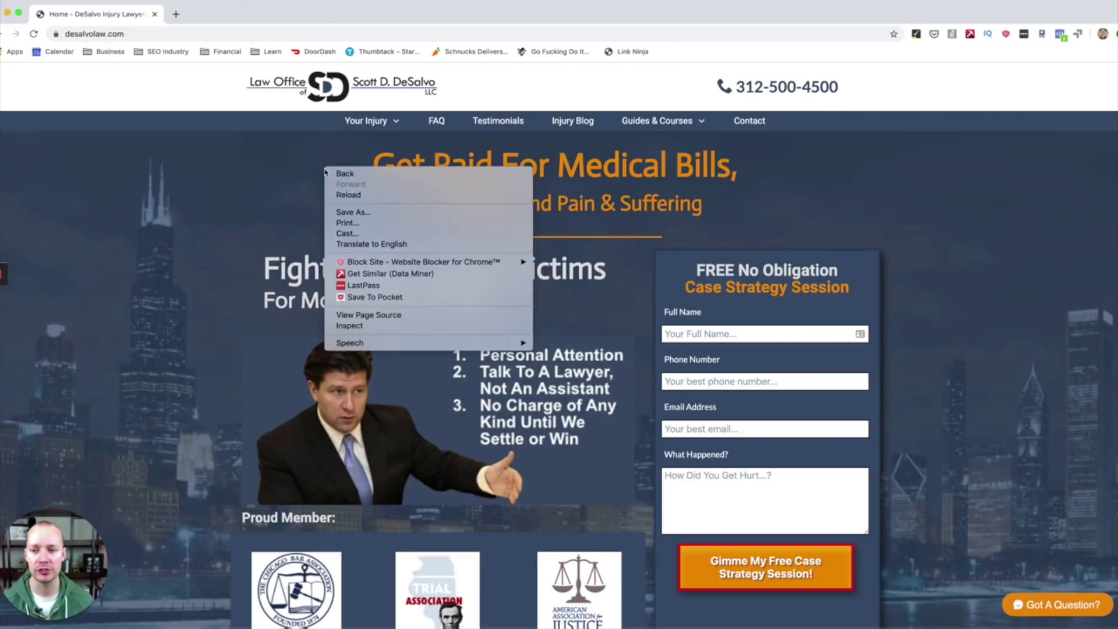
pyautogui.click(377, 315)
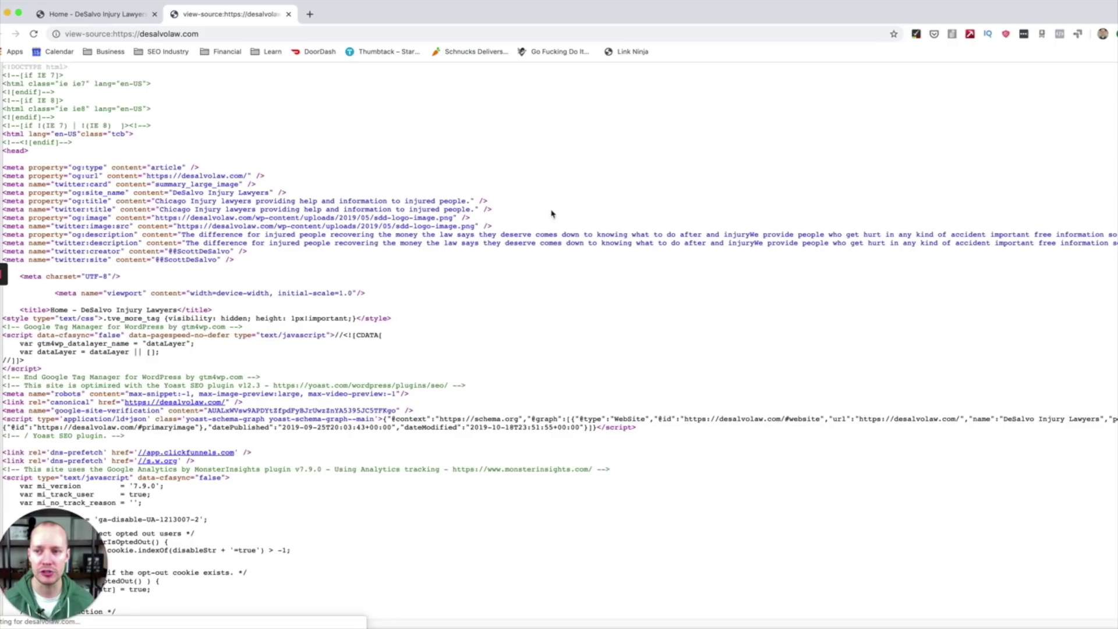
pyautogui.press('super+f')
pyautogui.write('<h1')
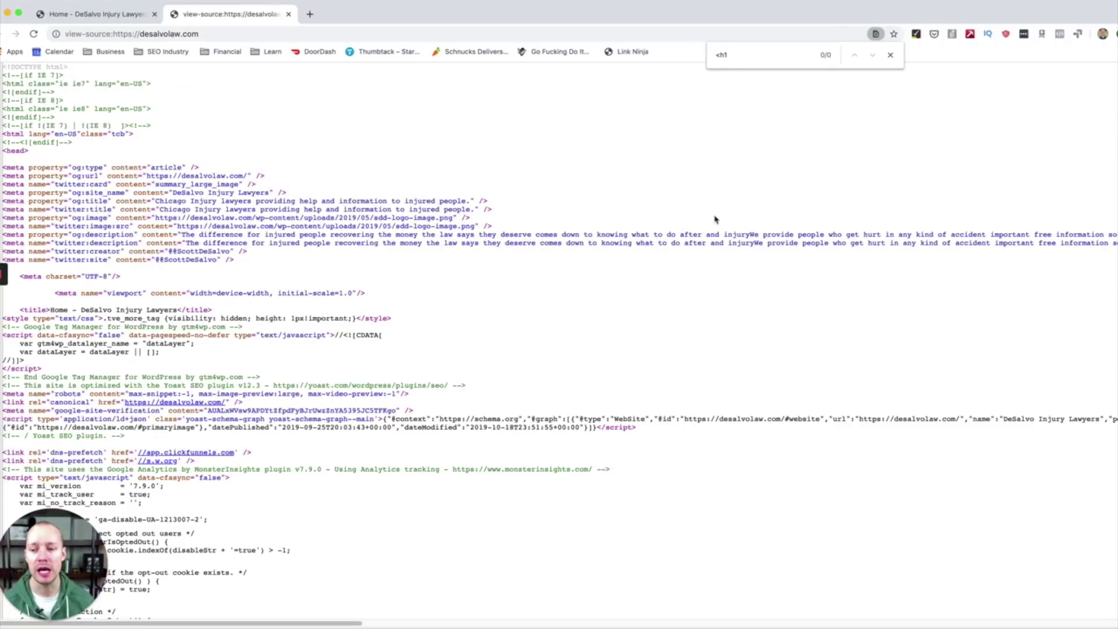
# - Check the homepage heading "Chicago Personal Injury Attorney Fights For YOU!" by searching the source code for "<h2", and return to the homepage
pyautogui.click(119, 19)
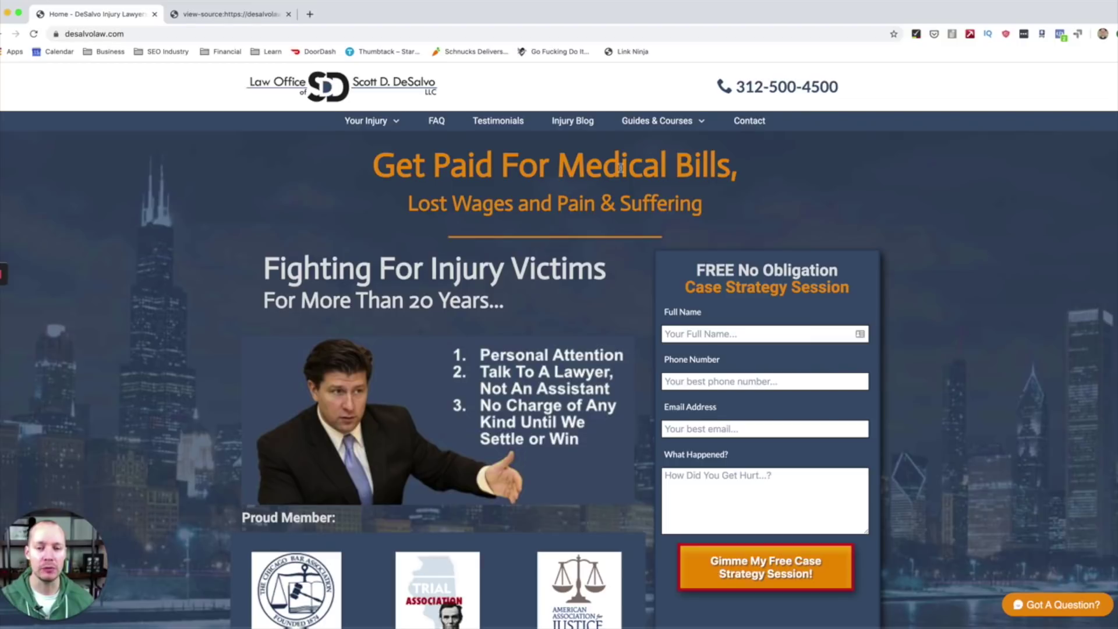
pyautogui.scroll(-8, 822, 295)
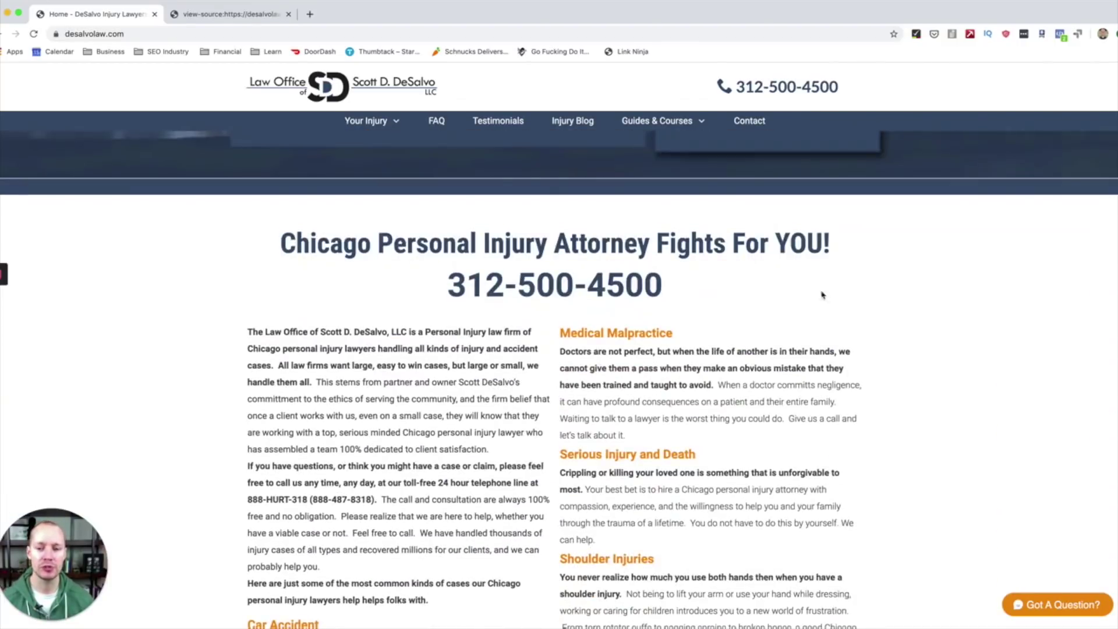
pyautogui.moveTo(281, 244); pyautogui.dragTo(648, 253)
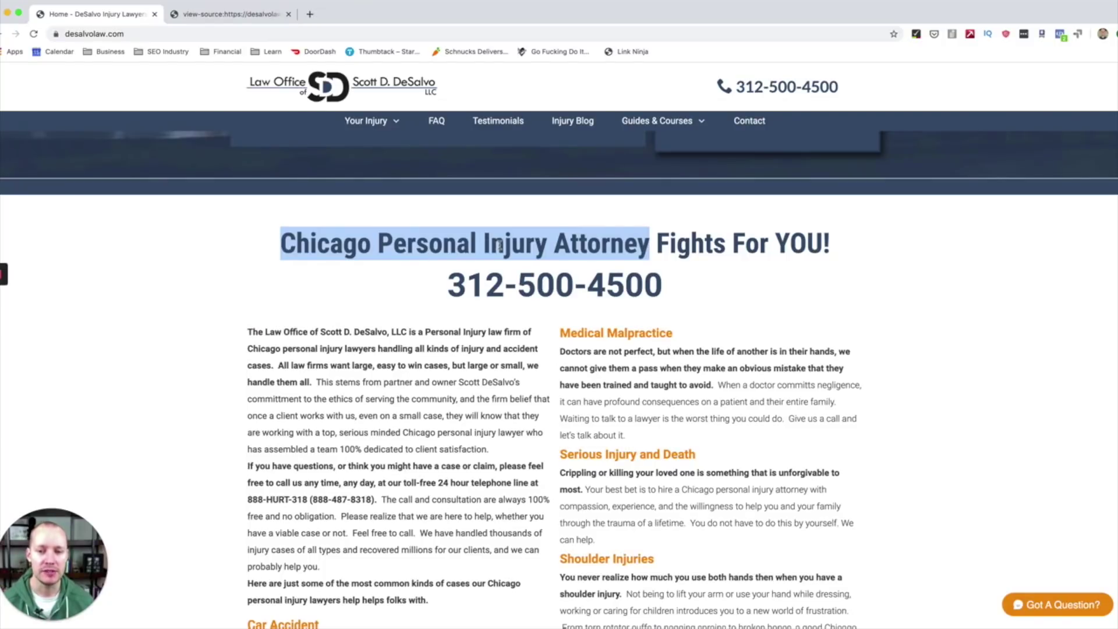
pyautogui.click(236, 14)
pyautogui.press('BackSpace')
pyautogui.write('2')
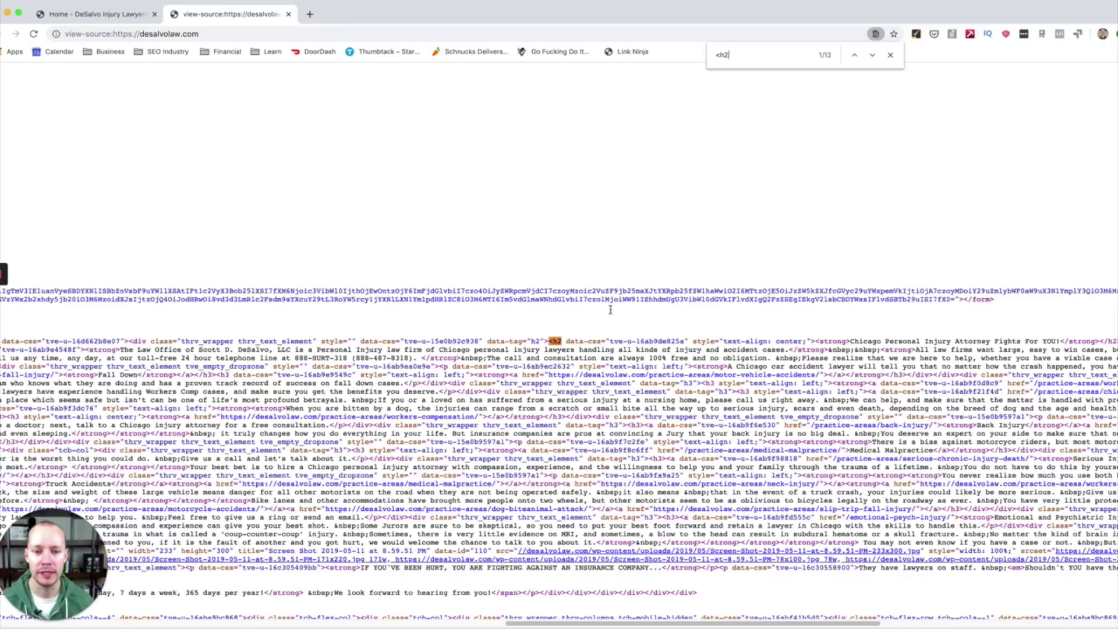
pyautogui.moveTo(609, 626); pyautogui.dragTo(738, 625)
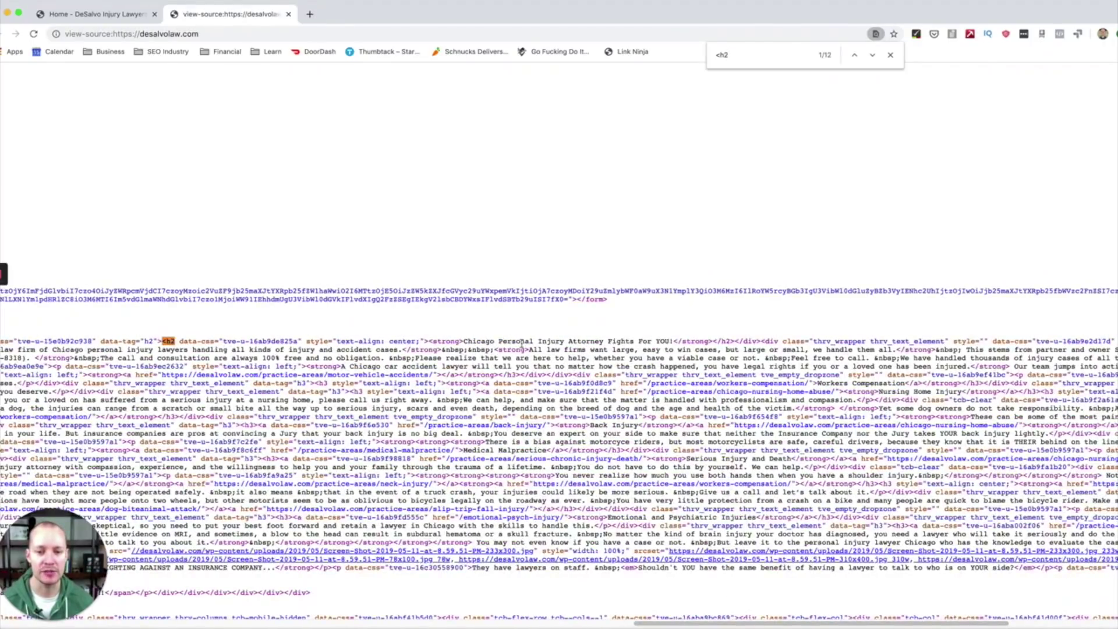
pyautogui.click(146, 23)
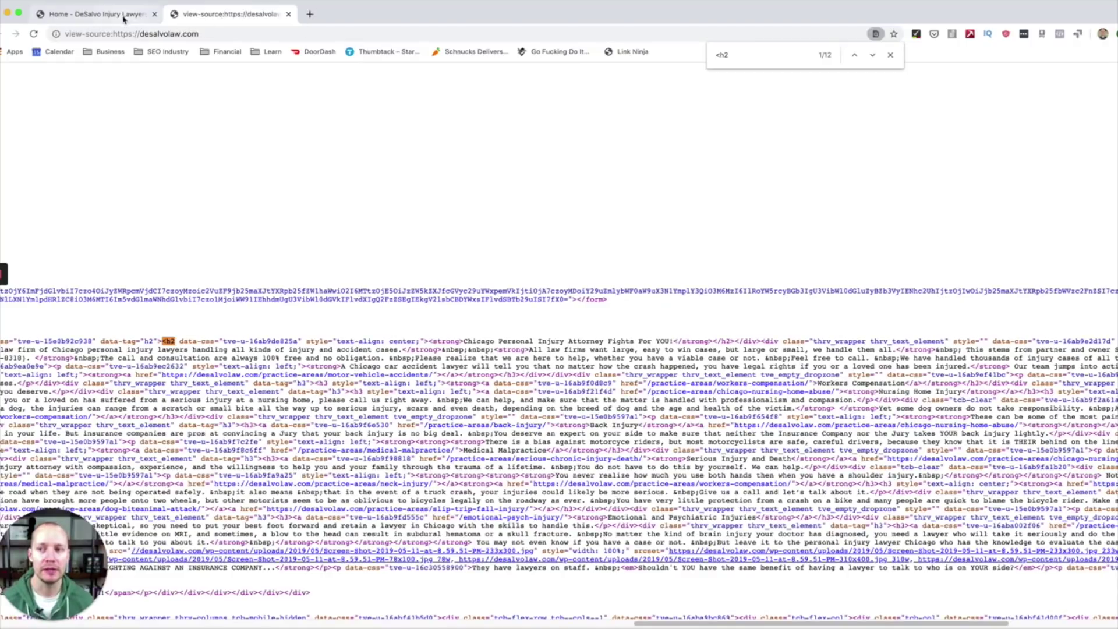
pyautogui.click(172, 343)
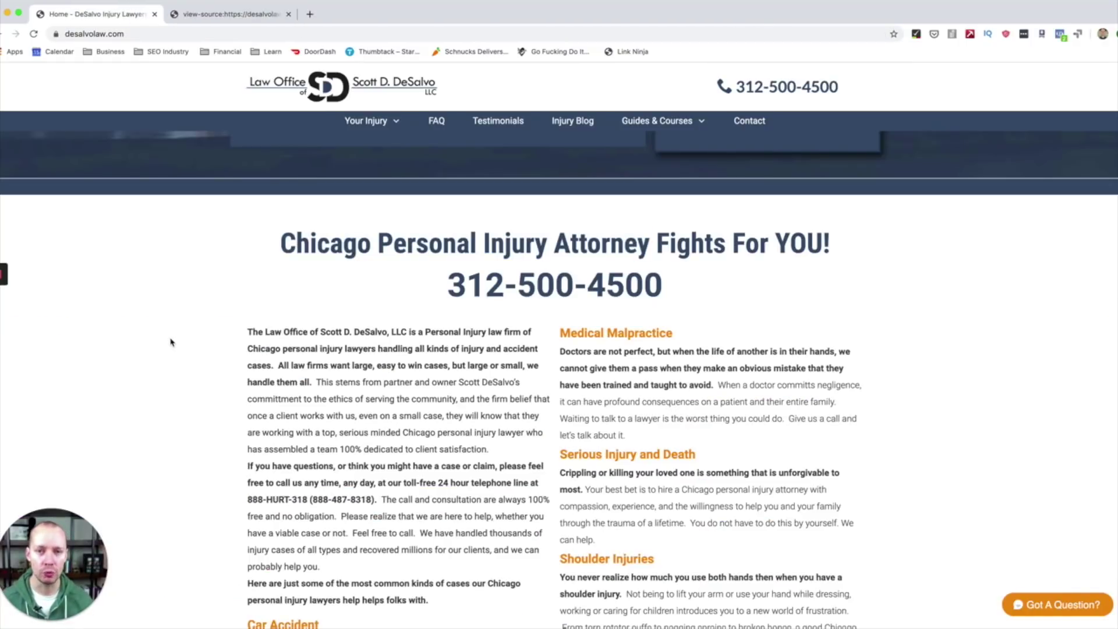
# - Highlight the homepage heading "Chicago Personal Injury Attorney Fights For YOU!" and compare its position with the headline in the hero section
pyautogui.moveTo(280, 244); pyautogui.dragTo(674, 248)
pyautogui.click(877, 258)
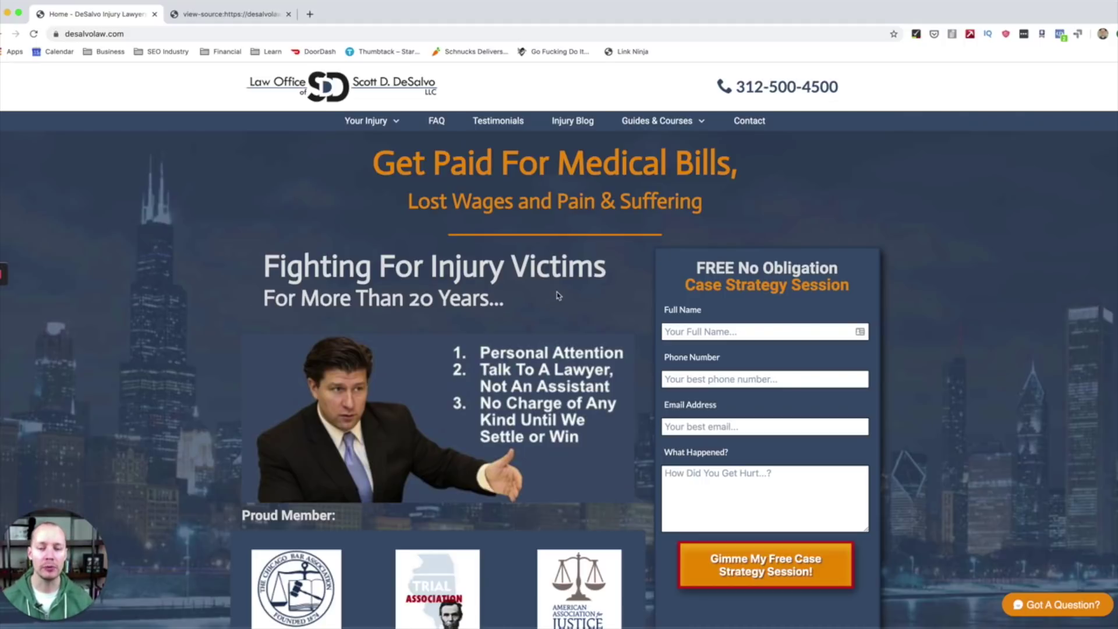
pyautogui.scroll(-10, 582, 286)
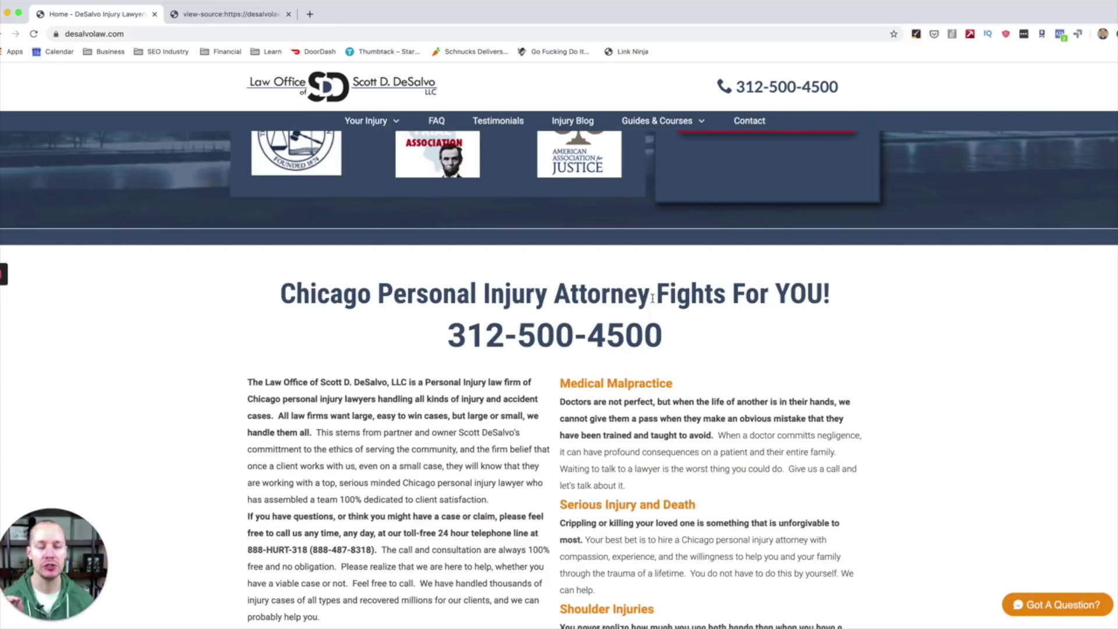
pyautogui.scroll(8, 652, 298)
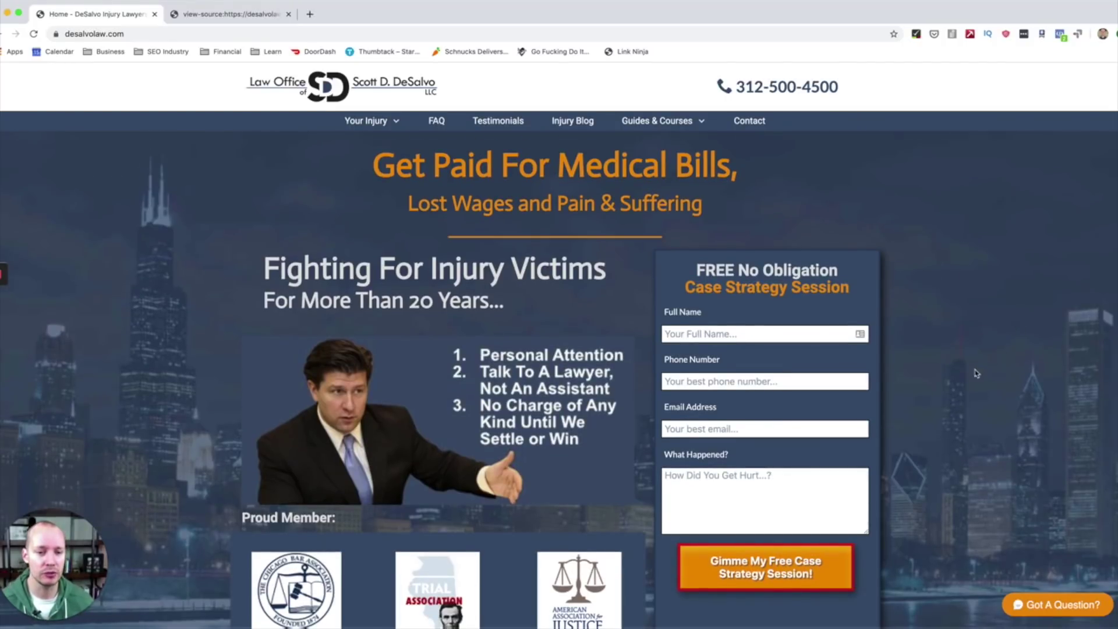
# - Examine the homepage hero section with its case strategy form, and highlight the start of the headline "Get Paid For Medical Bills,"
pyautogui.scroll(-2, 977, 373)
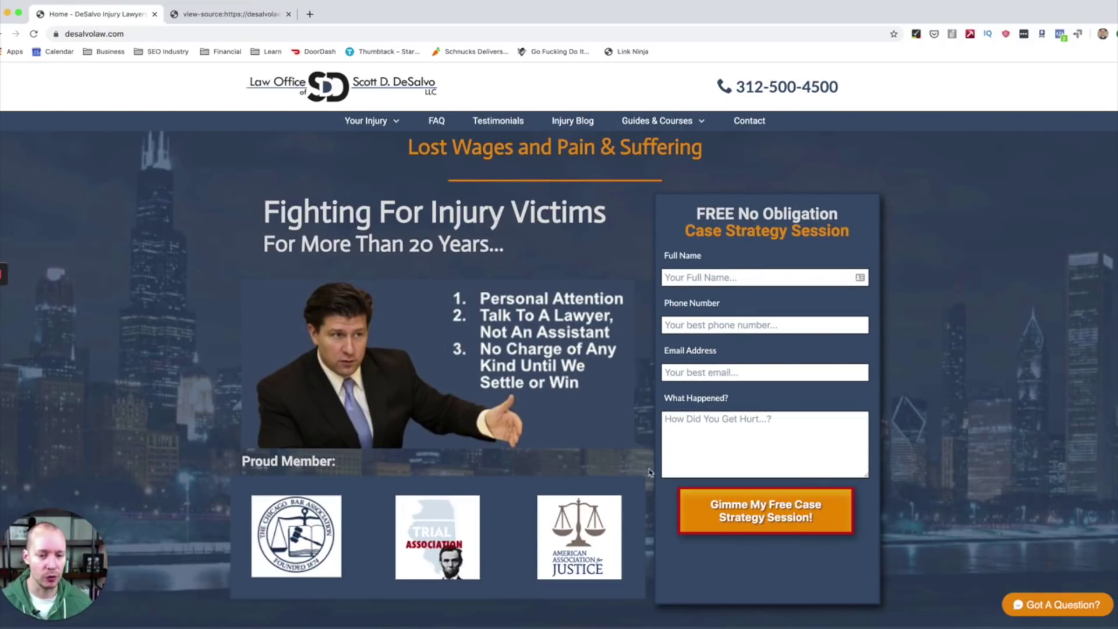
pyautogui.scroll(2, 873, 156)
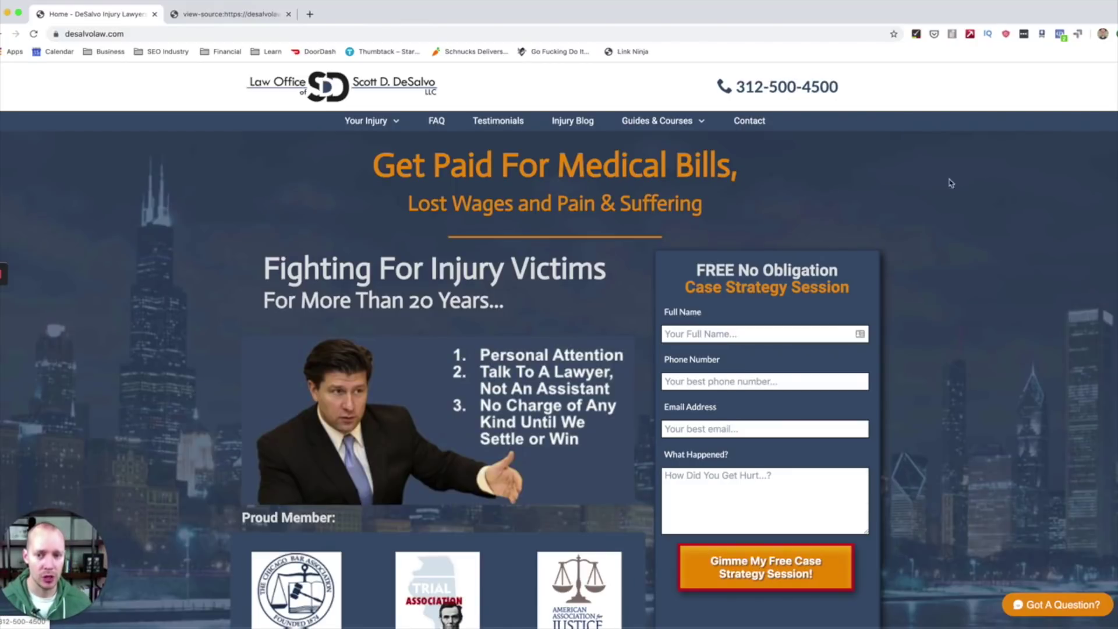
pyautogui.scroll(-2, 1005, 292)
pyautogui.scroll(2, 1006, 291)
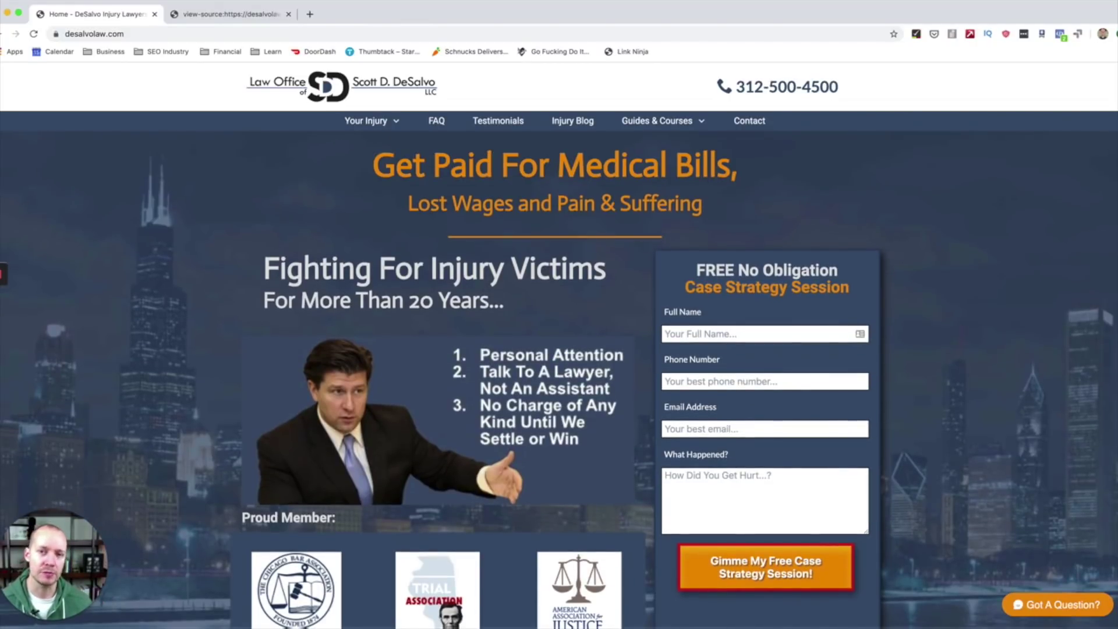
pyautogui.scroll(-3, 865, 575)
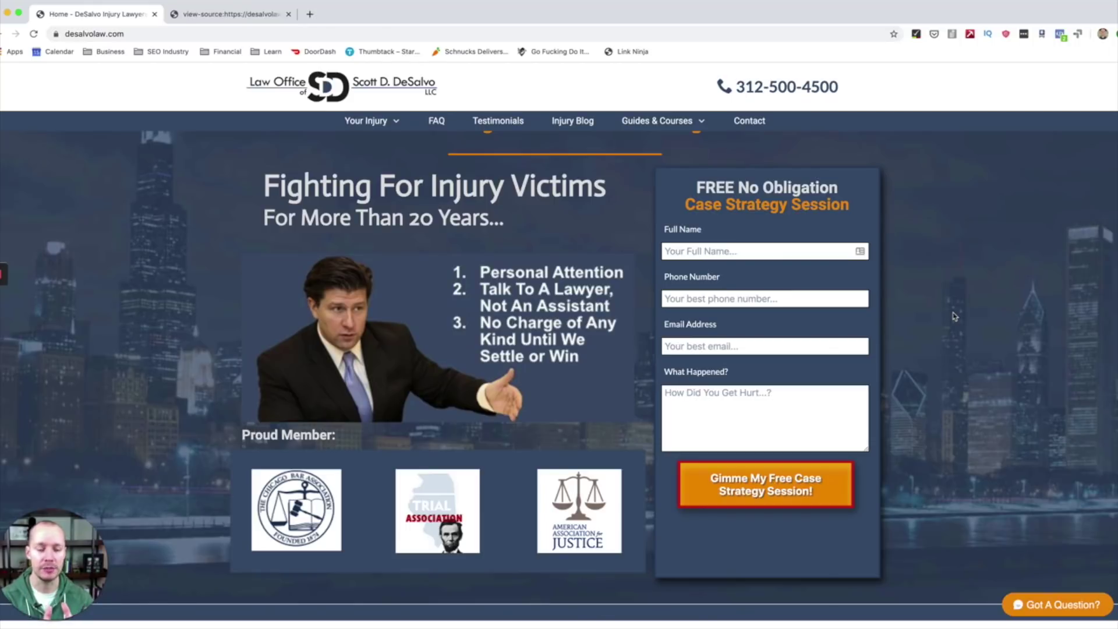
pyautogui.scroll(2, 955, 316)
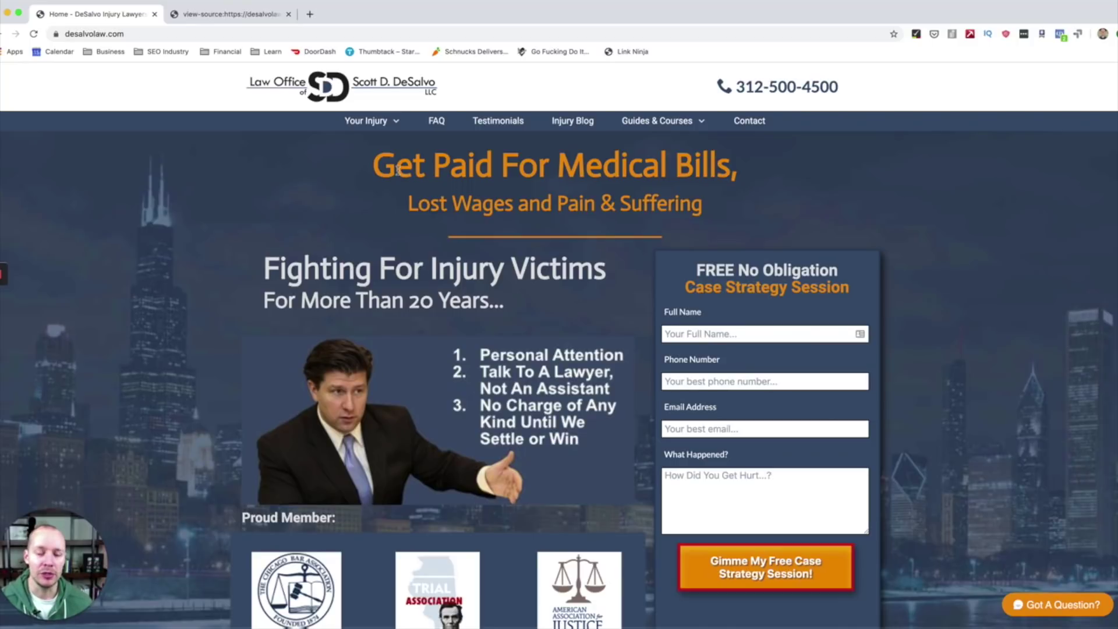
pyautogui.doubleClick(393, 167)
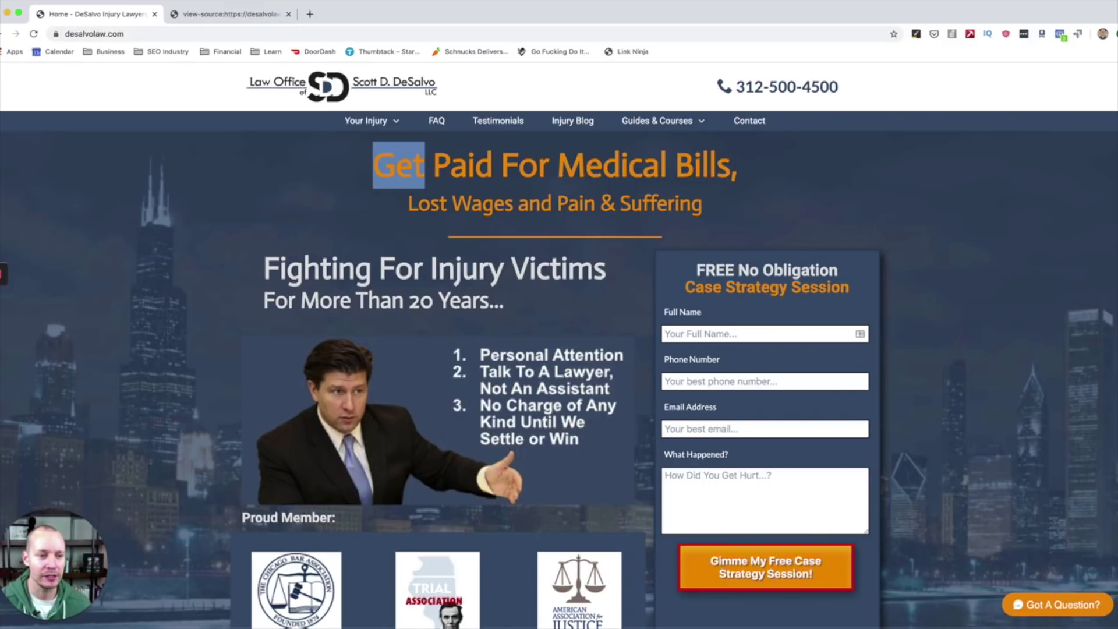
pyautogui.click(590, 178)
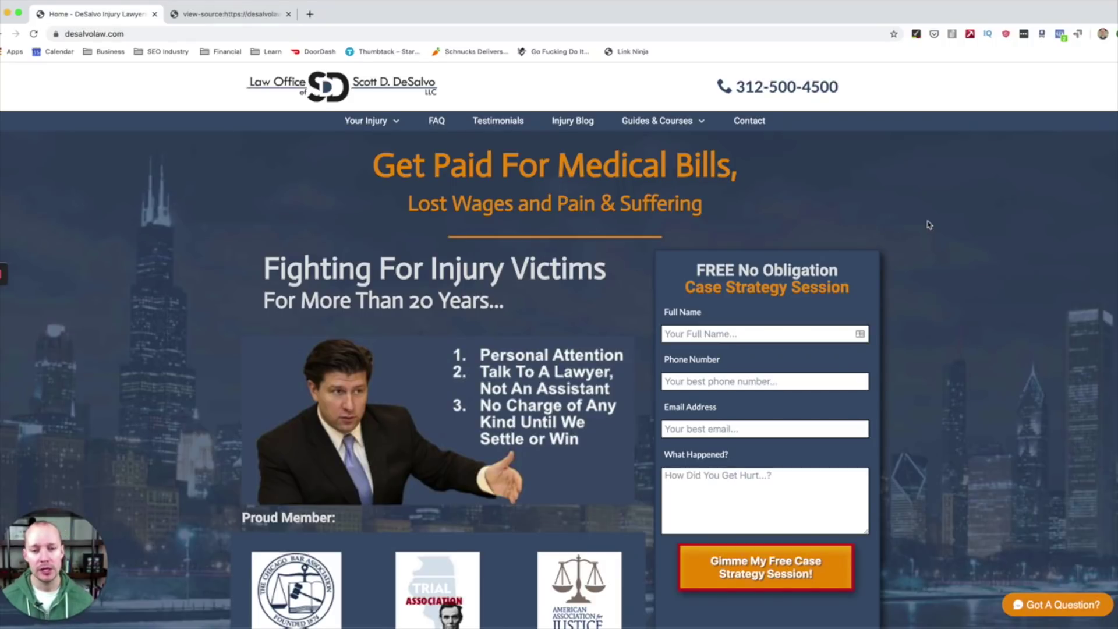
# - Review the homepage's introductory text and practice-area sections, from Medical Malpractice and Car Accident to Truck Accidents and Workers Compensation
pyautogui.scroll(-7, 1115, 190)
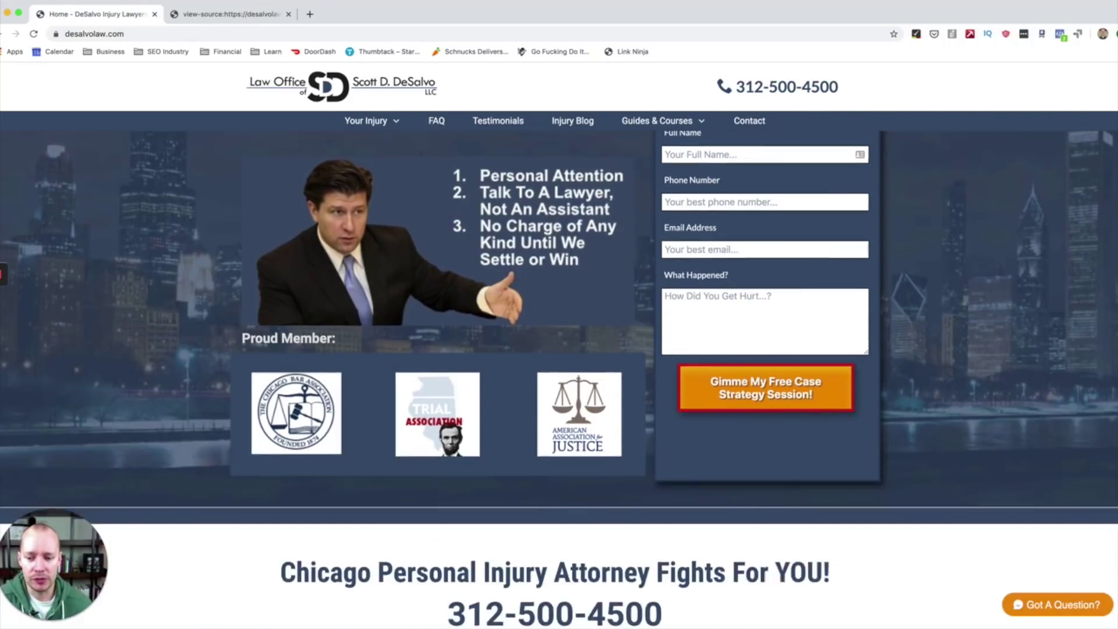
pyautogui.scroll(-5, 559, 378)
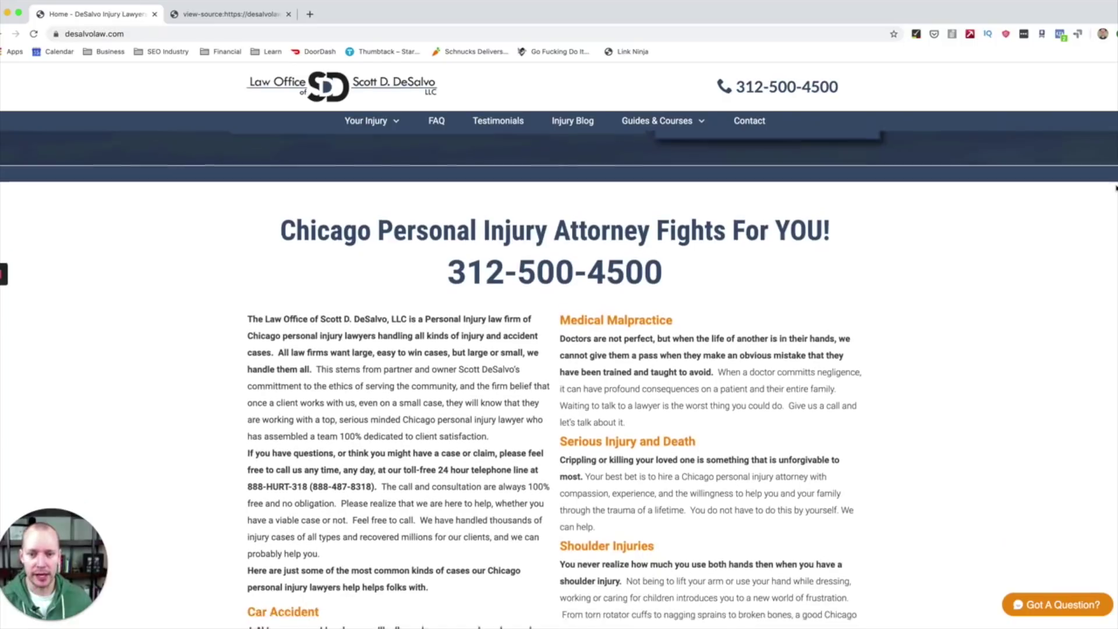
pyautogui.scroll(-1, 559, 378)
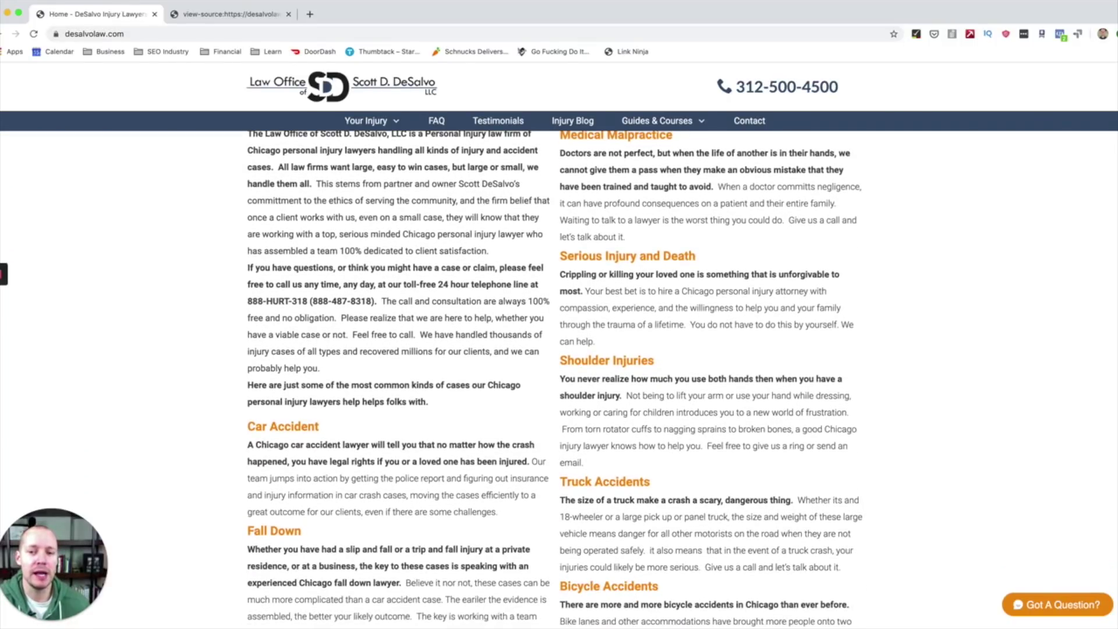
pyautogui.scroll(2, 559, 379)
pyautogui.scroll(-1, 982, 260)
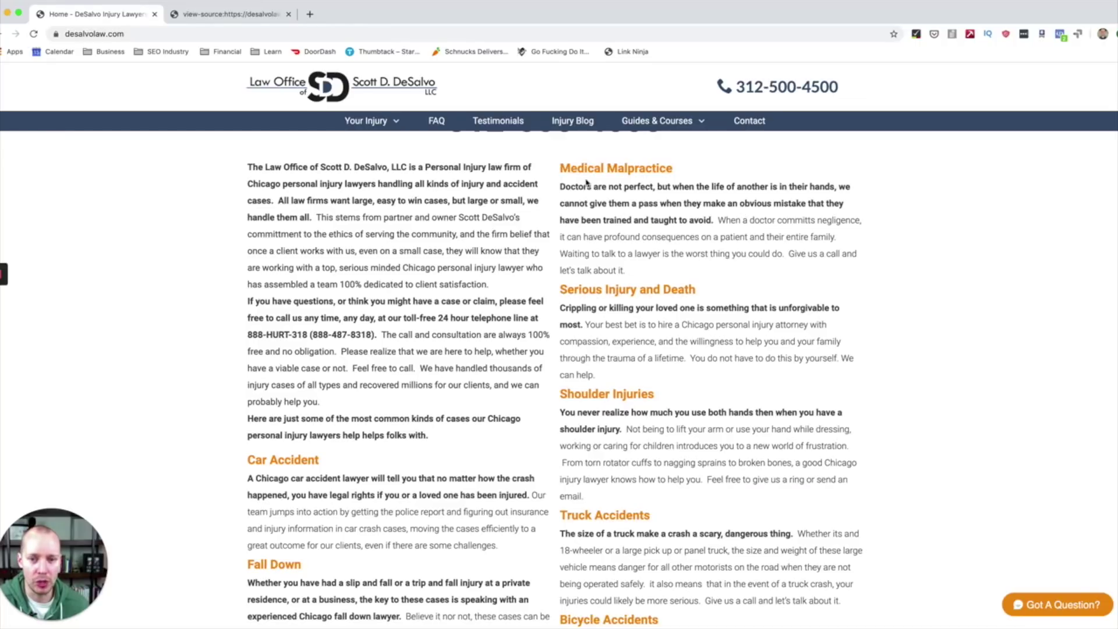
pyautogui.scroll(-1, 810, 404)
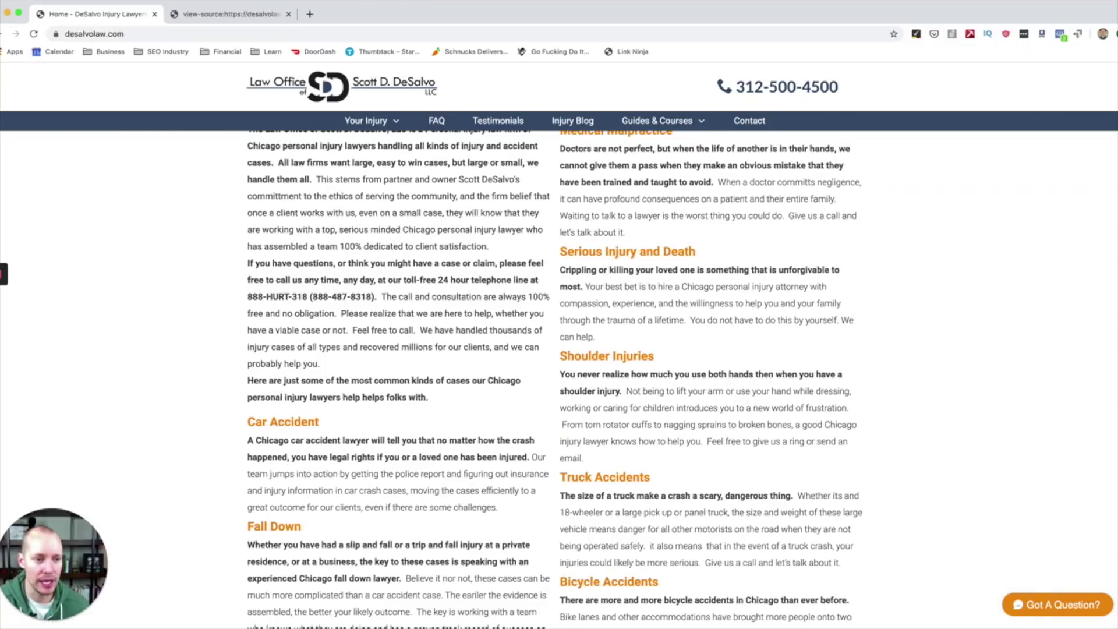
pyautogui.scroll(1, 976, 239)
pyautogui.scroll(-3, 976, 239)
pyautogui.scroll(4, 976, 239)
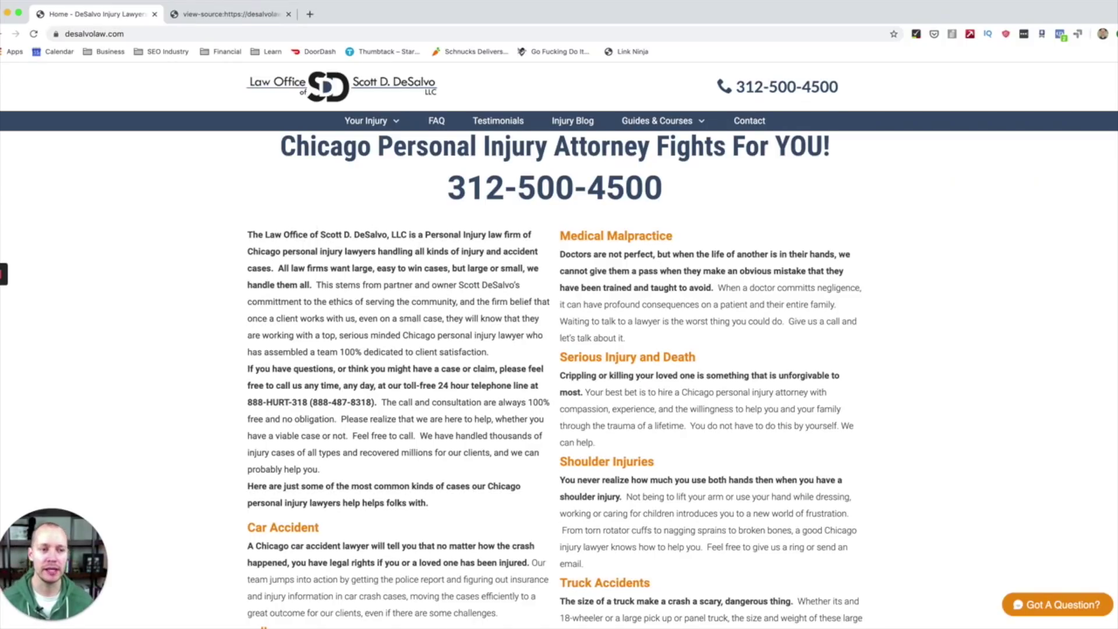
pyautogui.scroll(-5, 555, 379)
pyautogui.scroll(3, 593, 361)
pyautogui.scroll(-3, 594, 361)
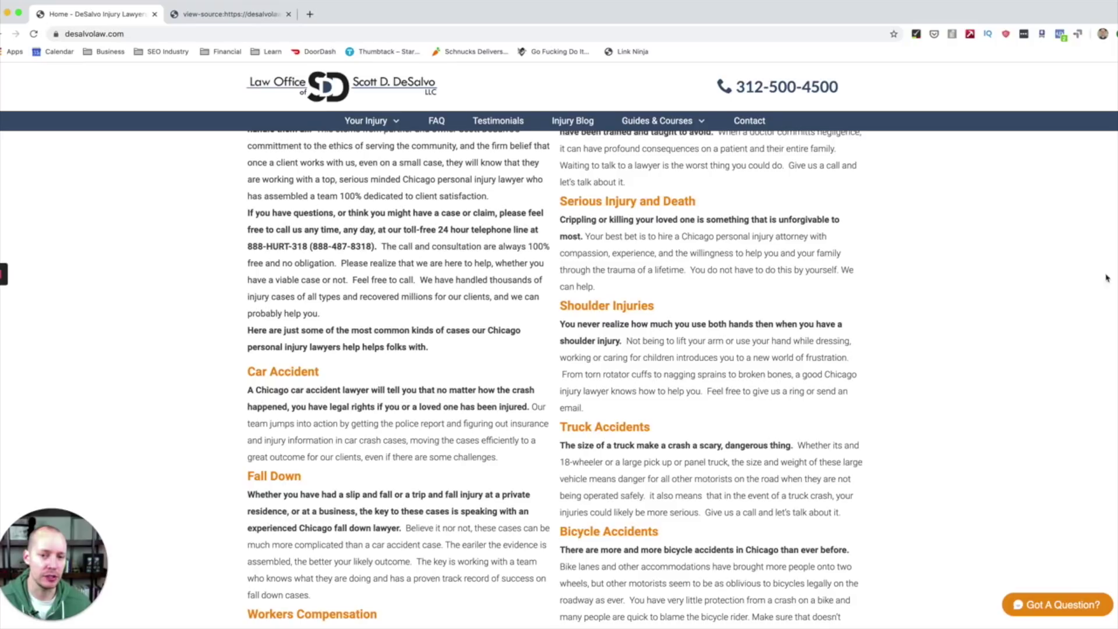
pyautogui.scroll(-2, 1064, 252)
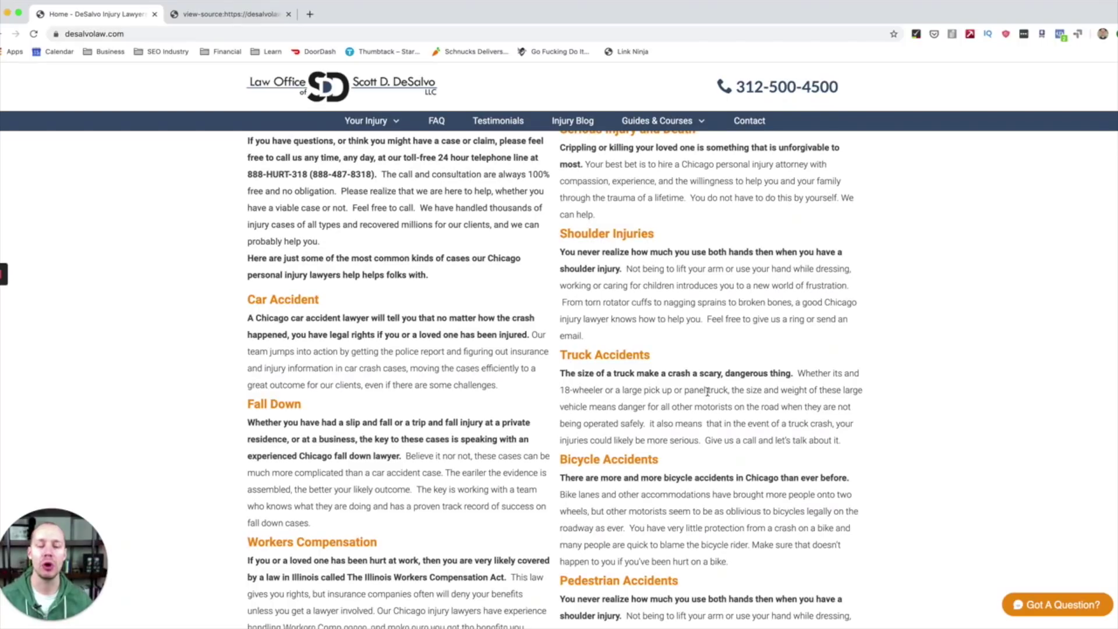
# - Open the page linked from the Shoulder Injuries heading in a new tab while staying on the homepage
pyautogui.rightClick(607, 238)
pyautogui.click(627, 239)
pyautogui.click(687, 282)
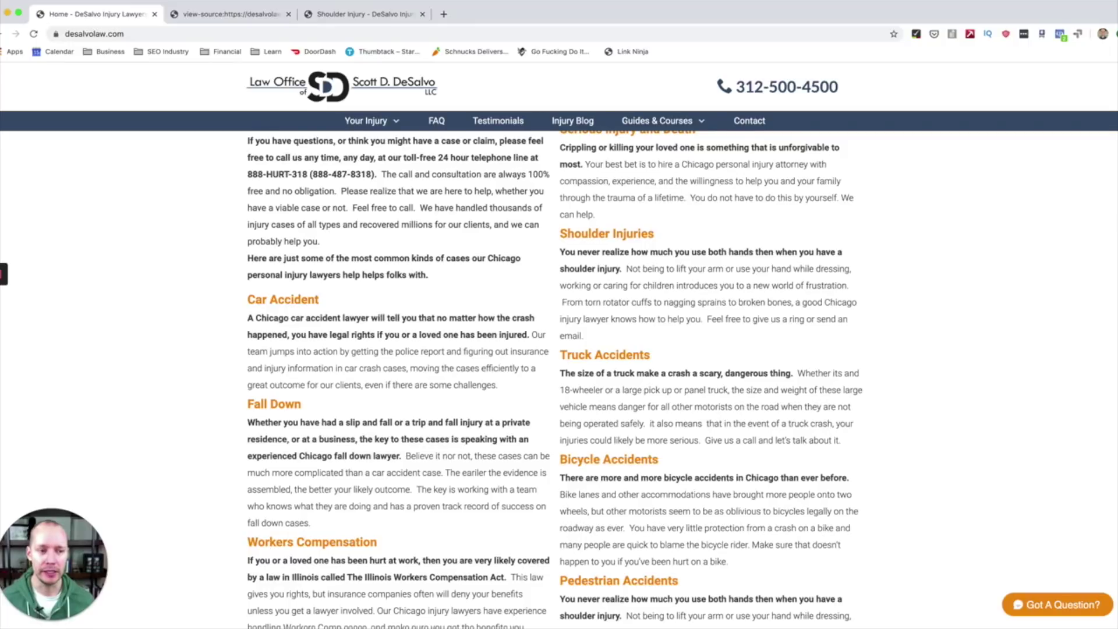
# - Examine the homepage's practice-area sections down to the Injury "Cheat Sheet" offer and the Injury Attorney Testimonials
pyautogui.scroll(2, 559, 378)
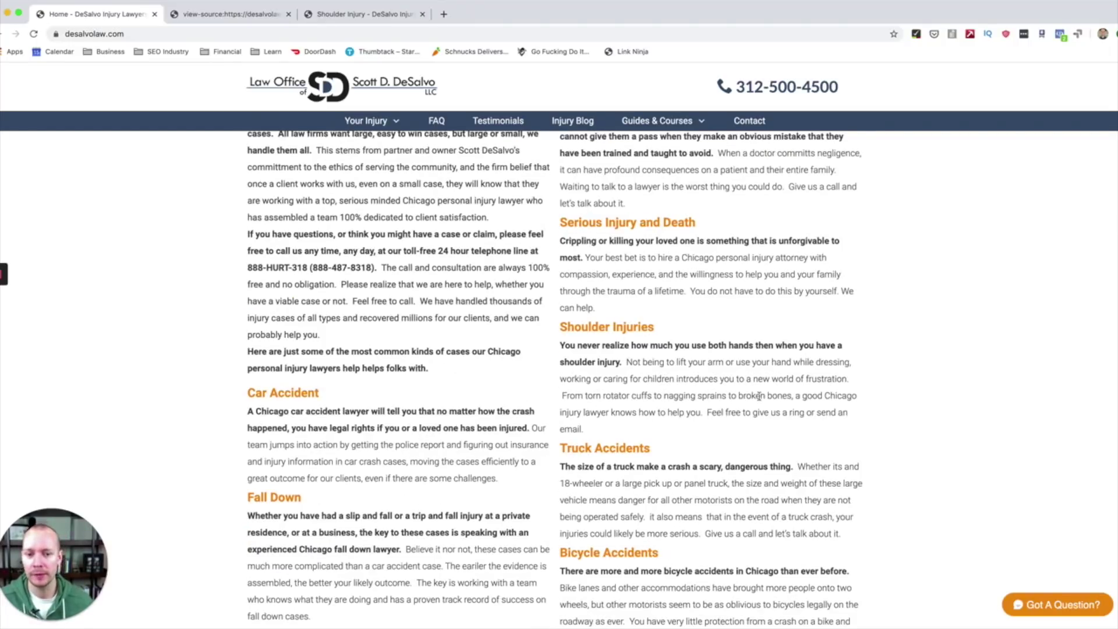
pyautogui.scroll(-3, 547, 324)
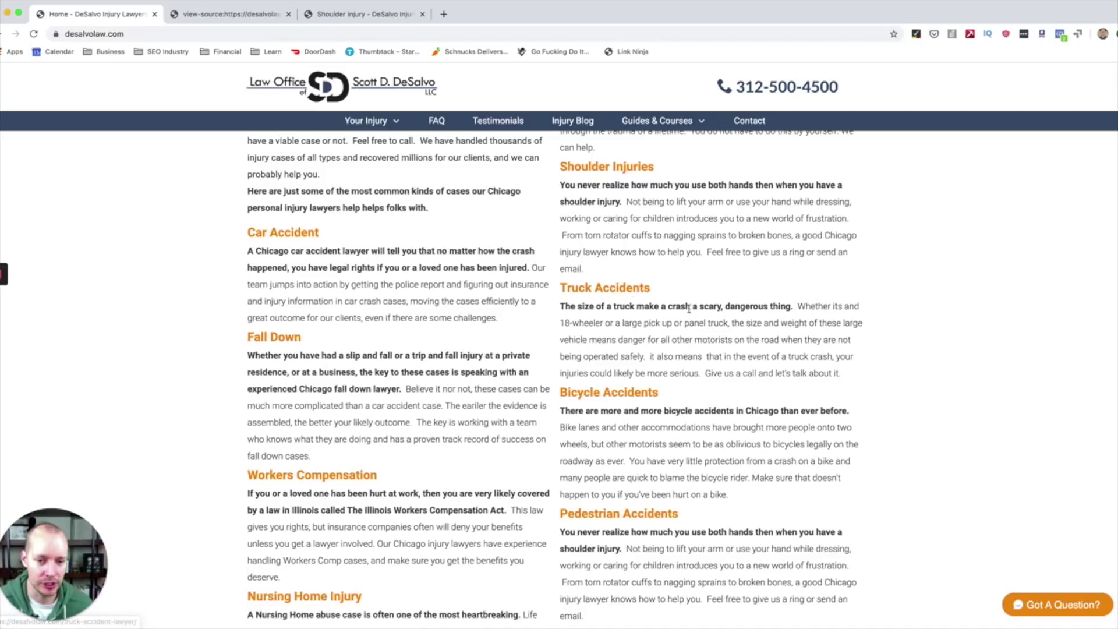
pyautogui.moveTo(386, 124)
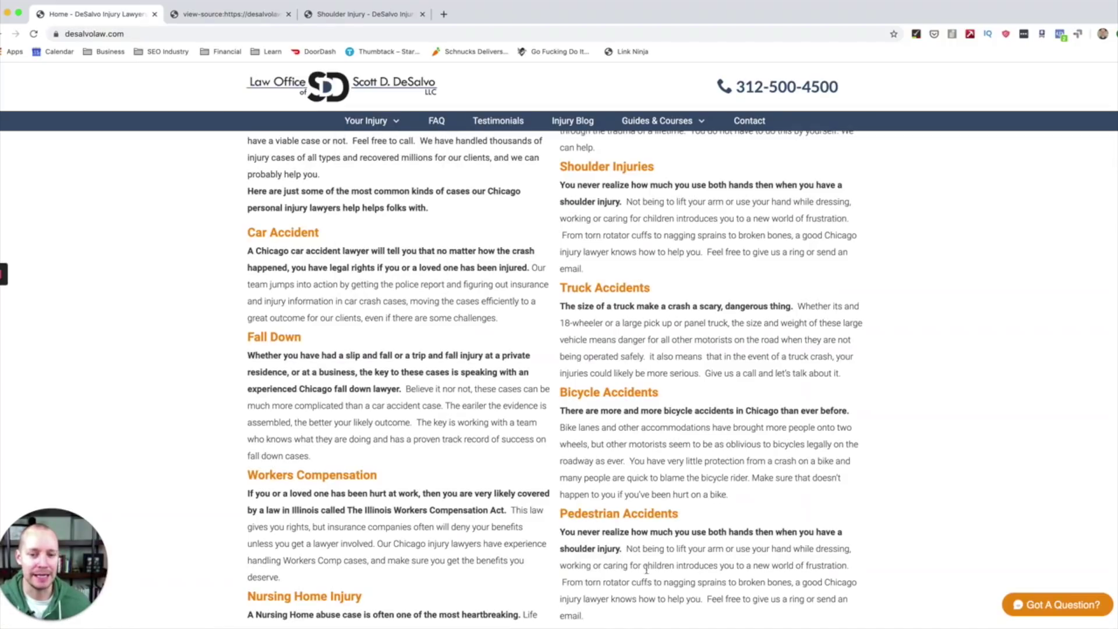
pyautogui.scroll(10, 1105, 316)
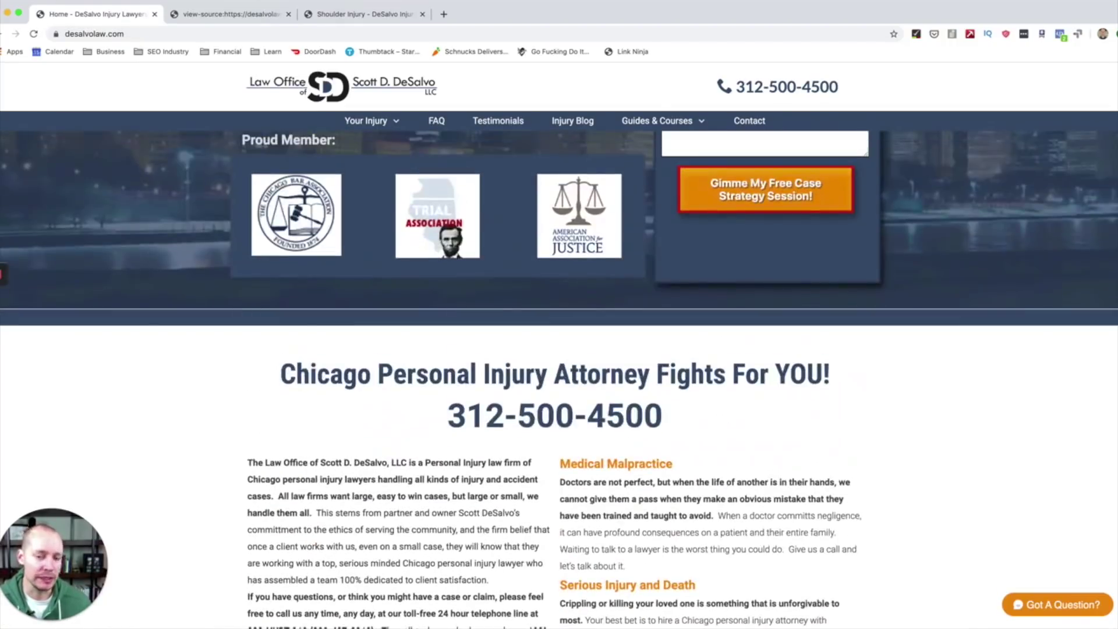
pyautogui.scroll(-3, 559, 379)
pyautogui.scroll(-20, 1112, 329)
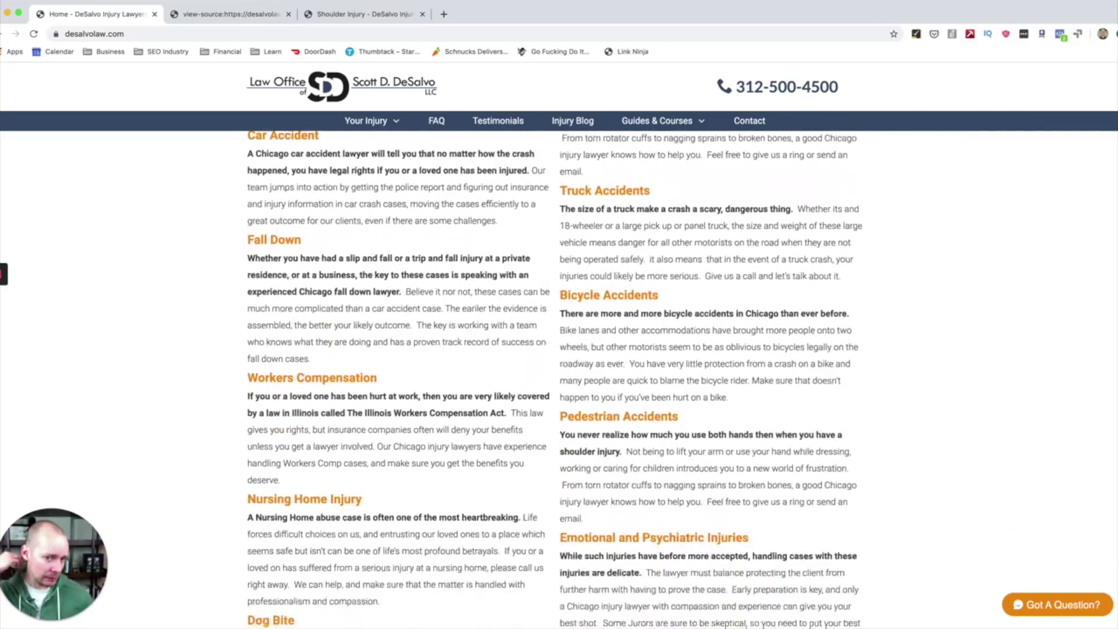
pyautogui.scroll(-2, 1112, 330)
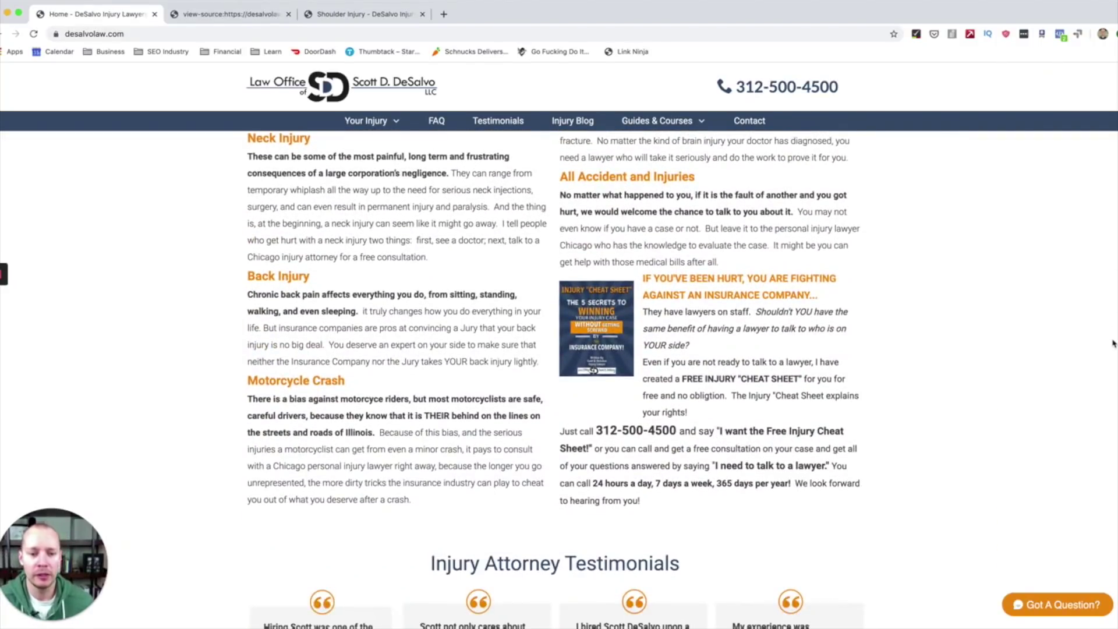
pyautogui.scroll(-3, 1113, 344)
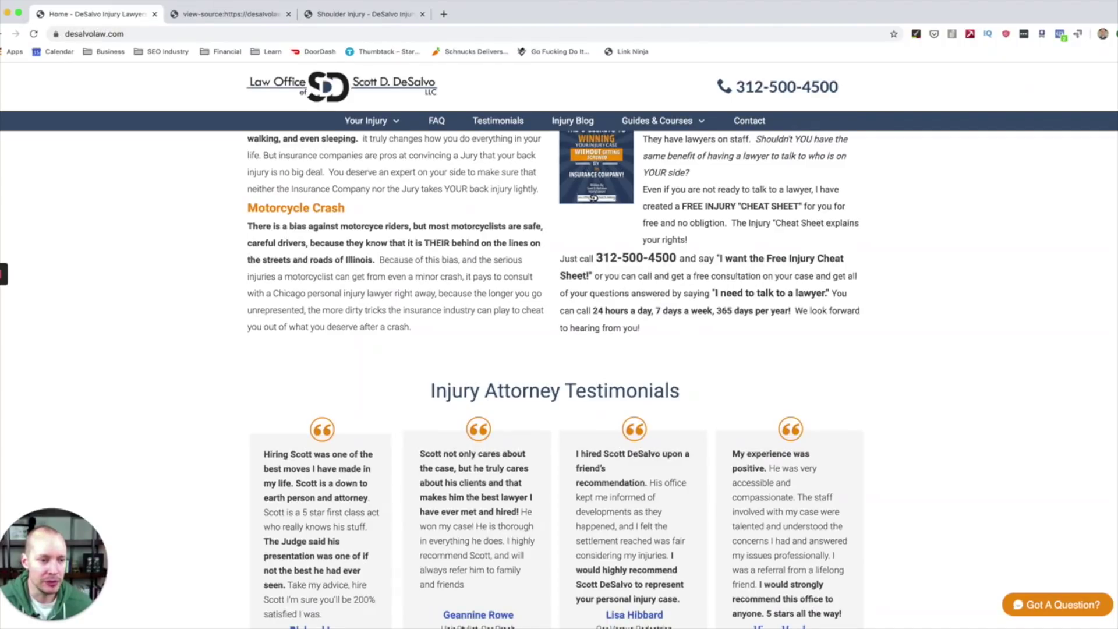
pyautogui.scroll(4, 400, 364)
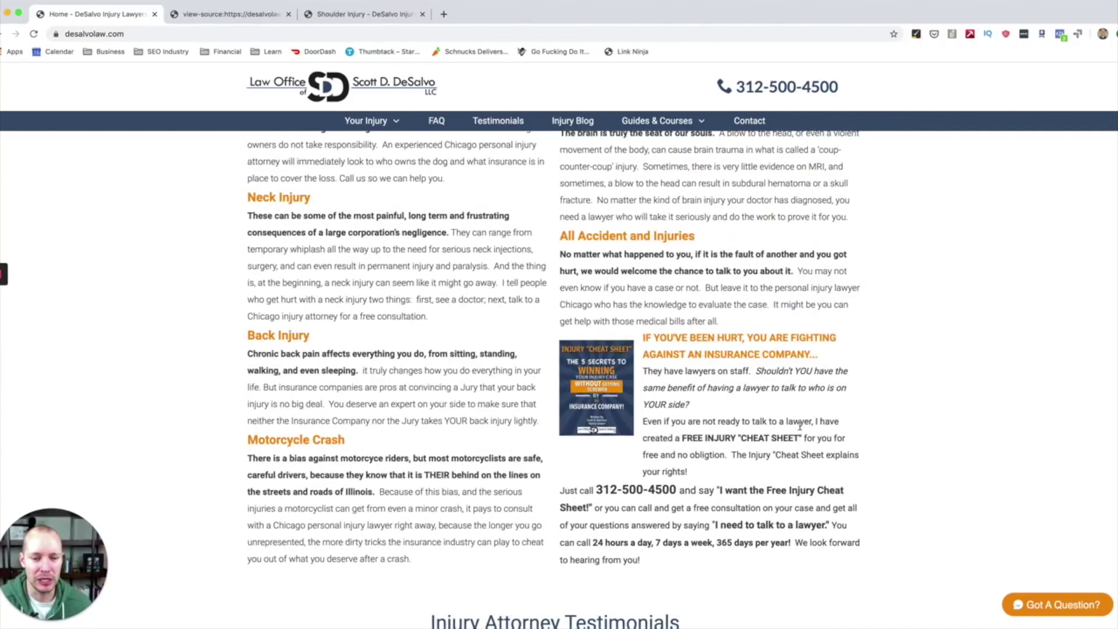
pyautogui.scroll(-4, 770, 409)
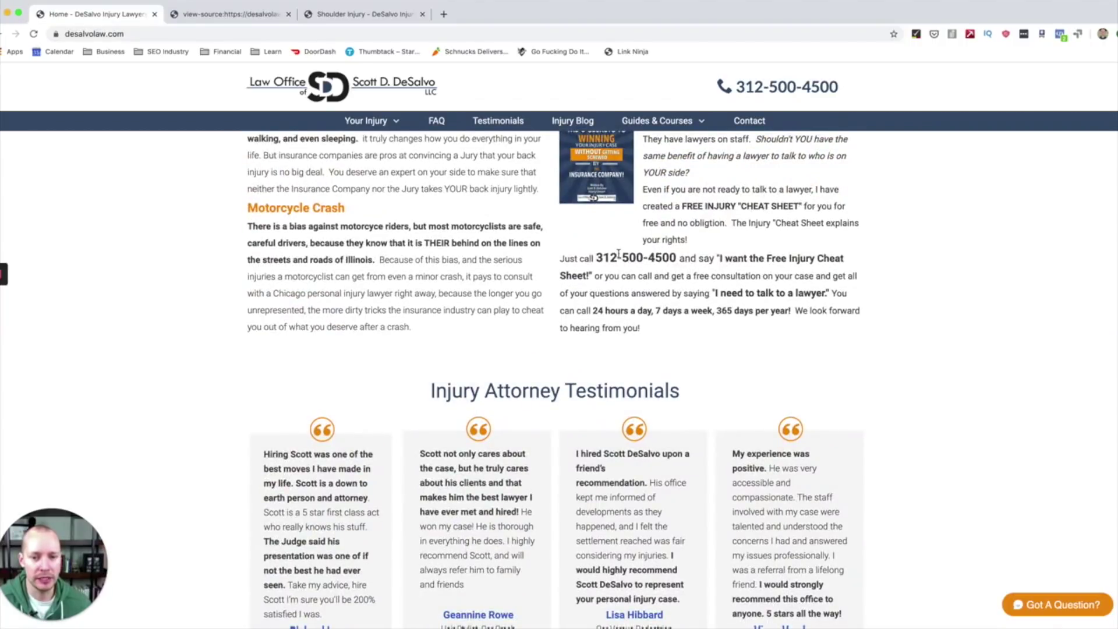
# - Highlight the phone number in the "Just call" paragraph of the Injury "Cheat Sheet" section
pyautogui.moveTo(595, 254); pyautogui.dragTo(669, 259)
pyautogui.click(669, 259)
pyautogui.moveTo(596, 256); pyautogui.dragTo(676, 260)
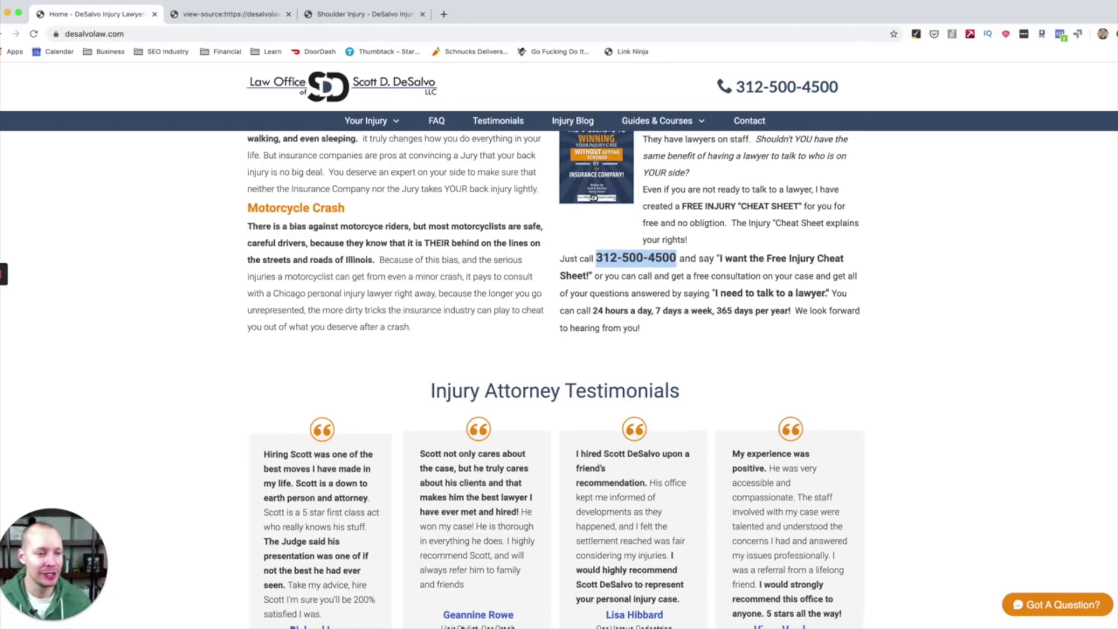
# - Review the homepage body copy again from the introduction through all practice areas to the testimonials and the "What Is YOUR Case Worth?" quiz
pyautogui.scroll(-2, 554, 379)
pyautogui.scroll(8, 554, 379)
pyautogui.scroll(15, 1113, 145)
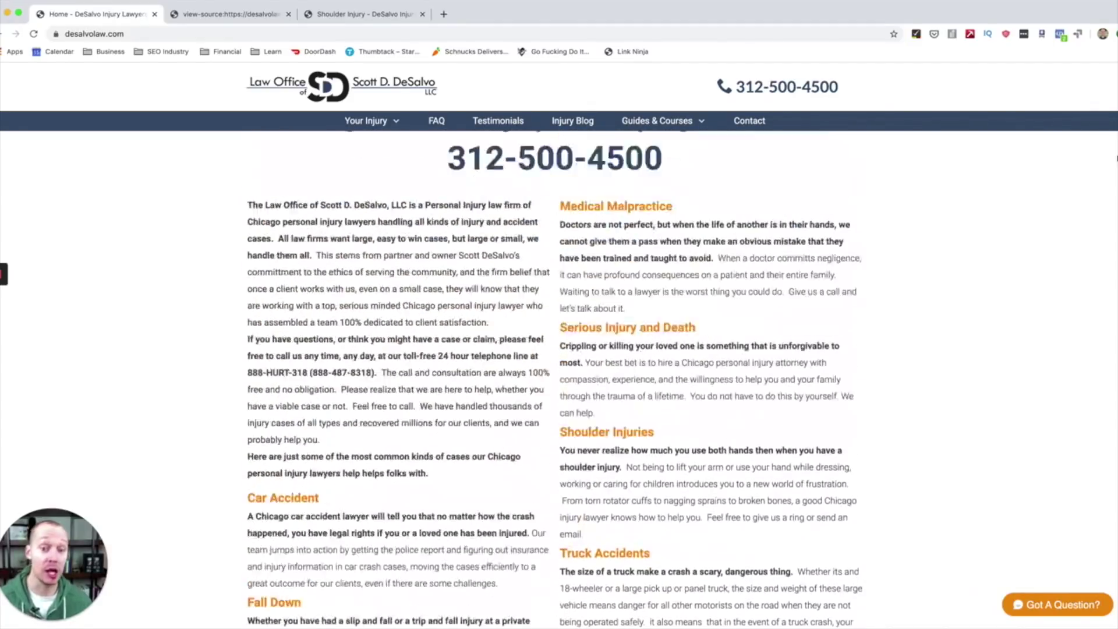
pyautogui.scroll(-3, 1111, 155)
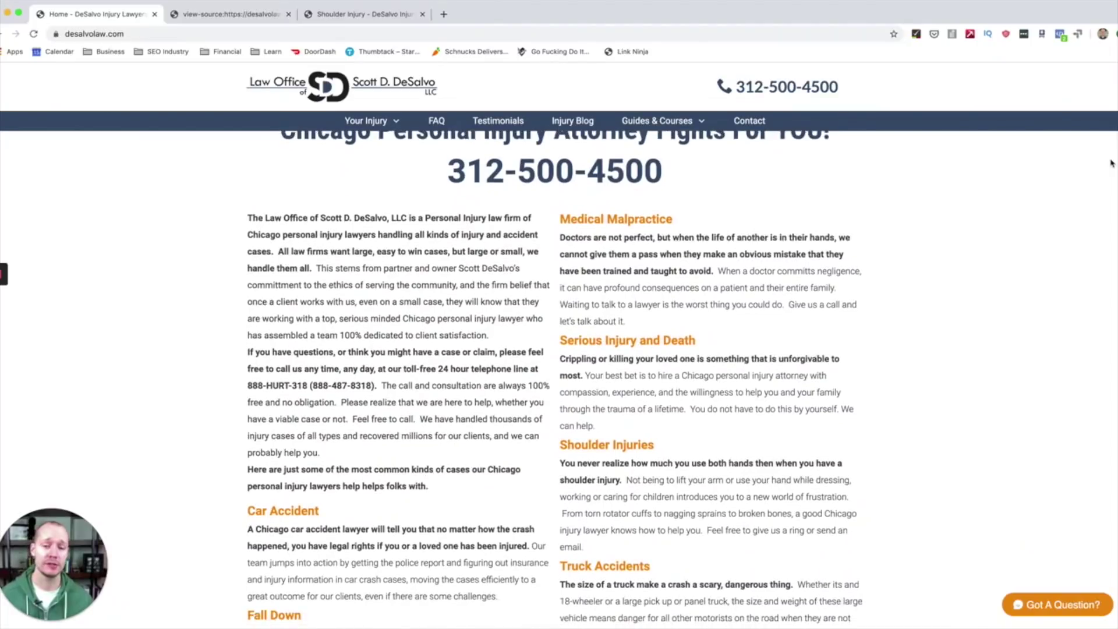
pyautogui.scroll(-1, 1112, 166)
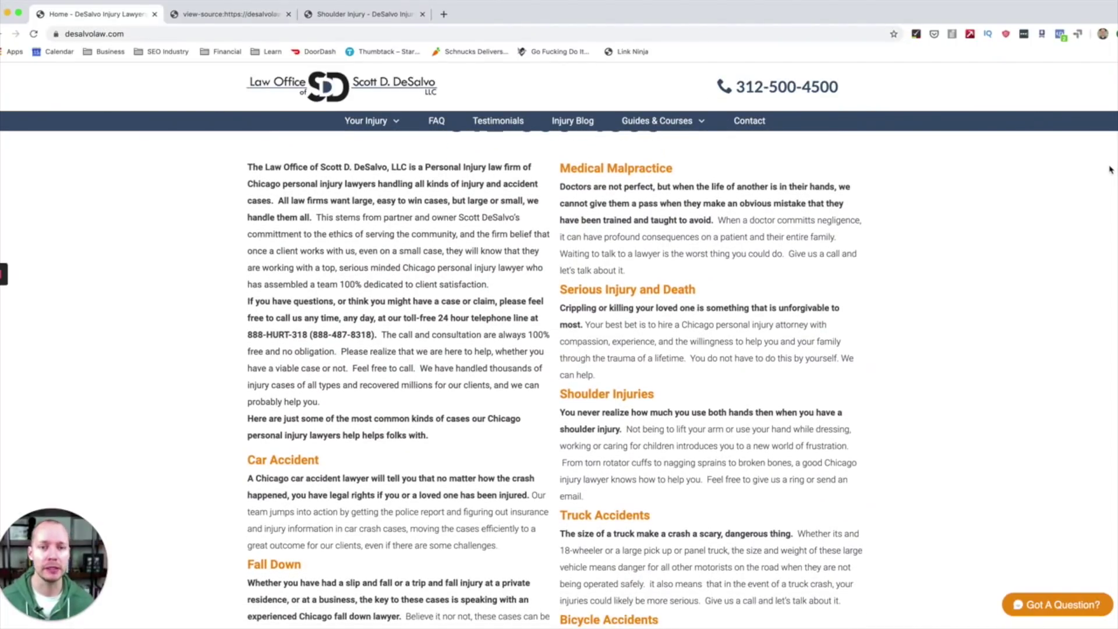
pyautogui.scroll(-1, 1110, 170)
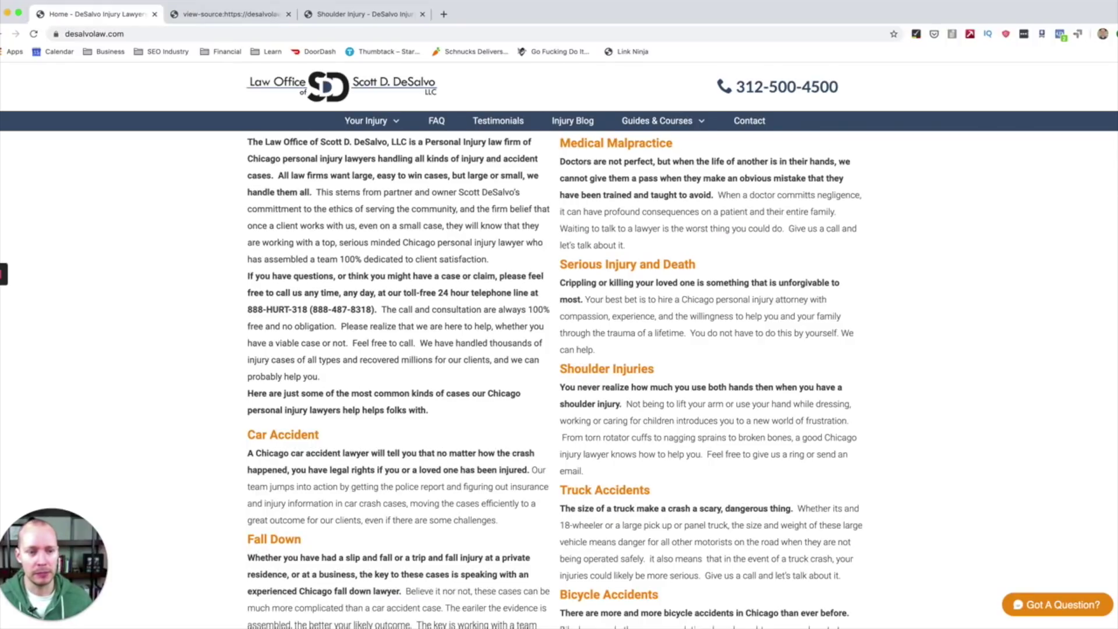
pyautogui.scroll(-1, 1098, 181)
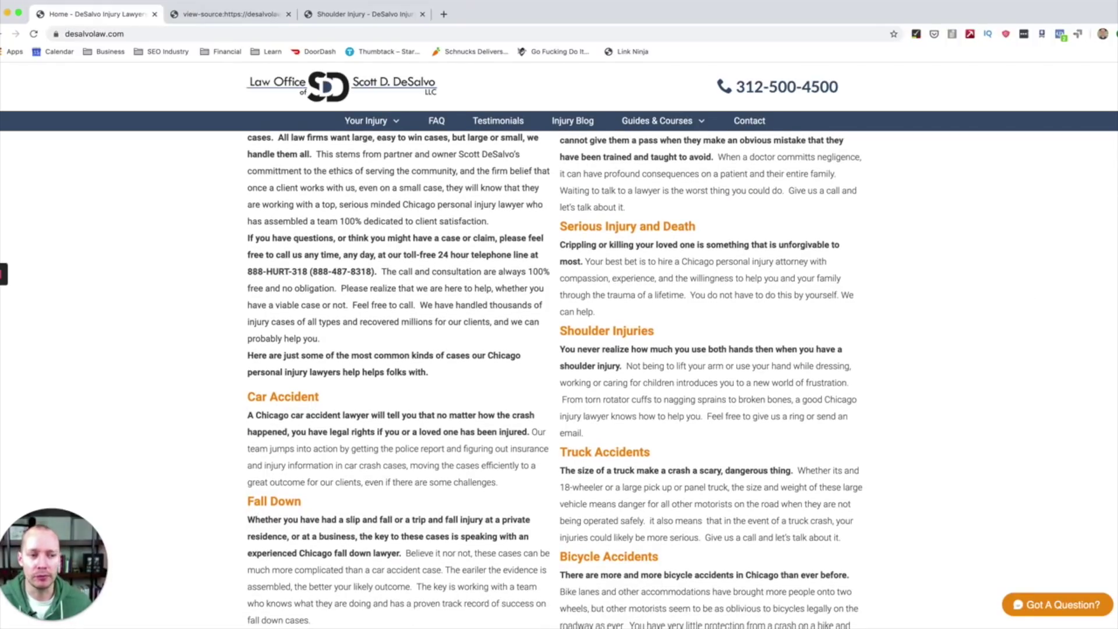
pyautogui.scroll(-15, 553, 379)
pyautogui.scroll(-1, 1109, 338)
pyautogui.scroll(1, 1109, 337)
pyautogui.scroll(-1, 1107, 337)
pyautogui.scroll(-10, 1106, 343)
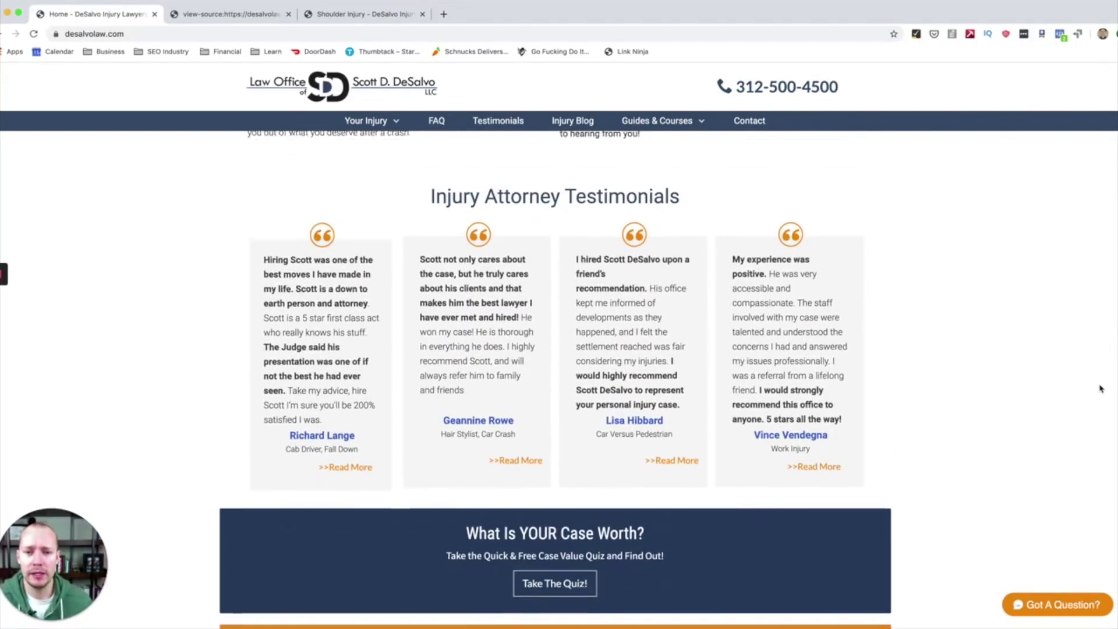
# - Examine the Injury Attorney Testimonials and the two quiz banners, "What Is YOUR Case Worth?" and "Do YOU Have A Good Case?"
pyautogui.scroll(-1, 1100, 388)
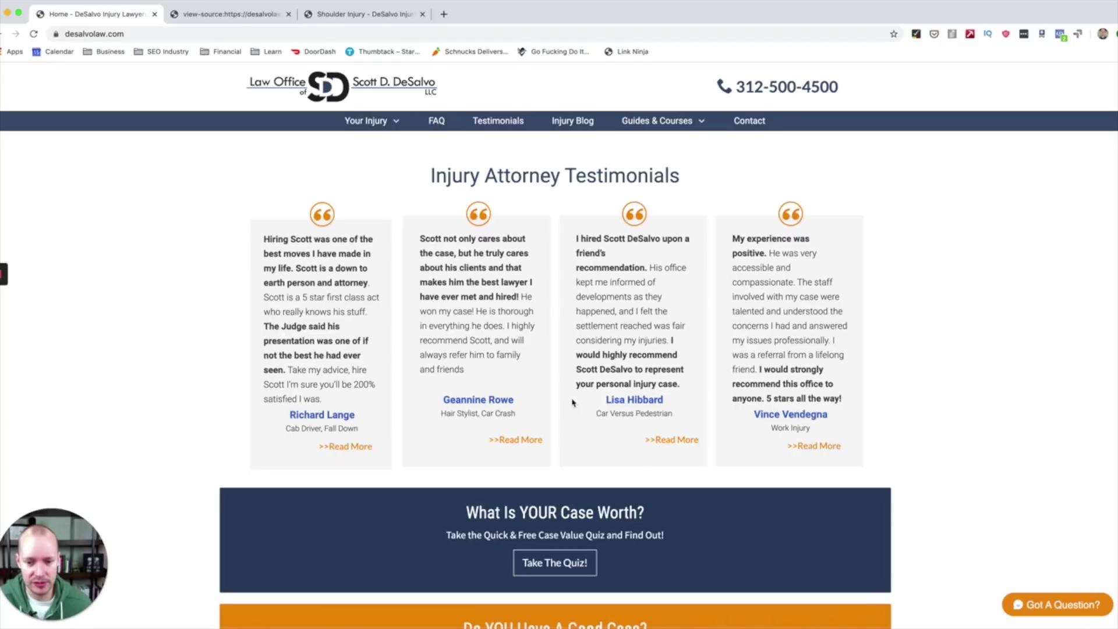
pyautogui.scroll(-2, 917, 387)
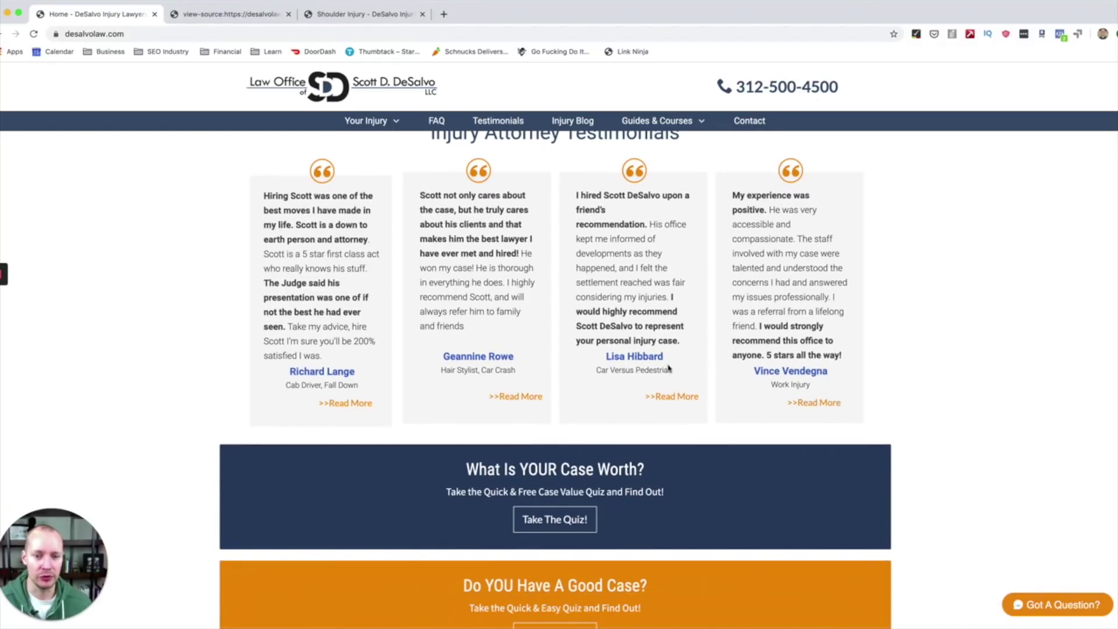
pyautogui.scroll(-1, 1027, 366)
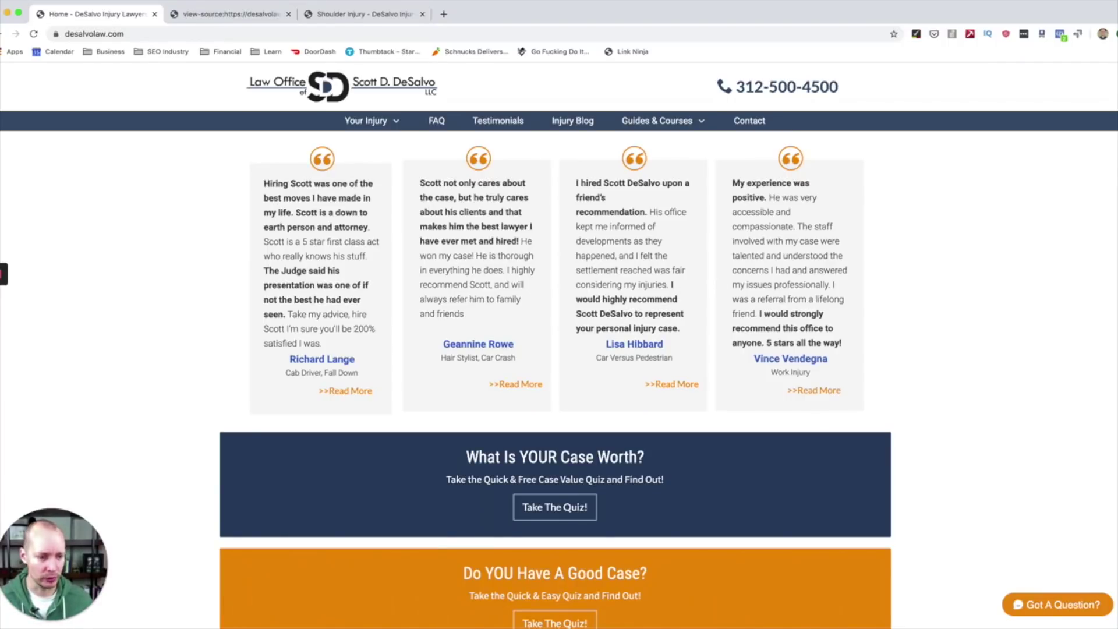
pyautogui.scroll(-3, 563, 324)
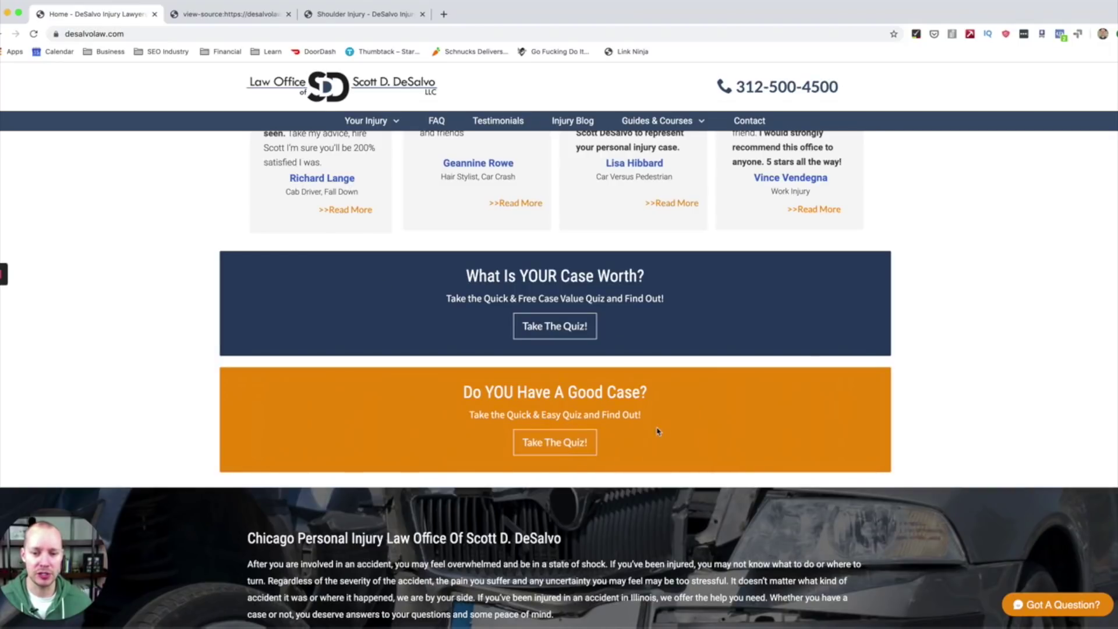
pyautogui.scroll(-1, 701, 417)
pyautogui.scroll(-5, 530, 310)
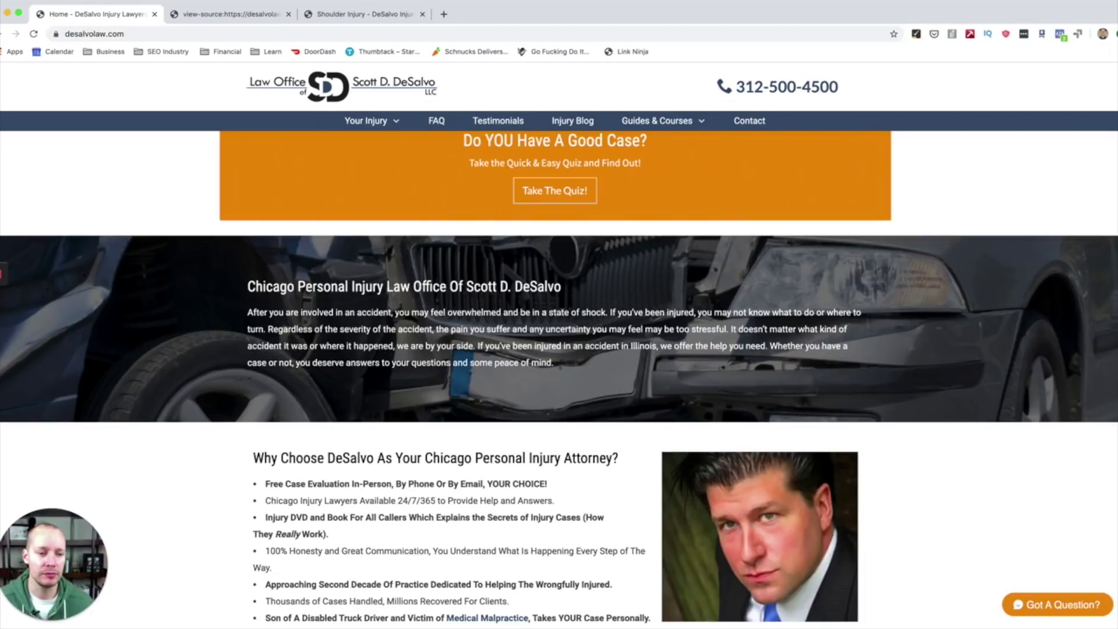
pyautogui.scroll(4, 566, 276)
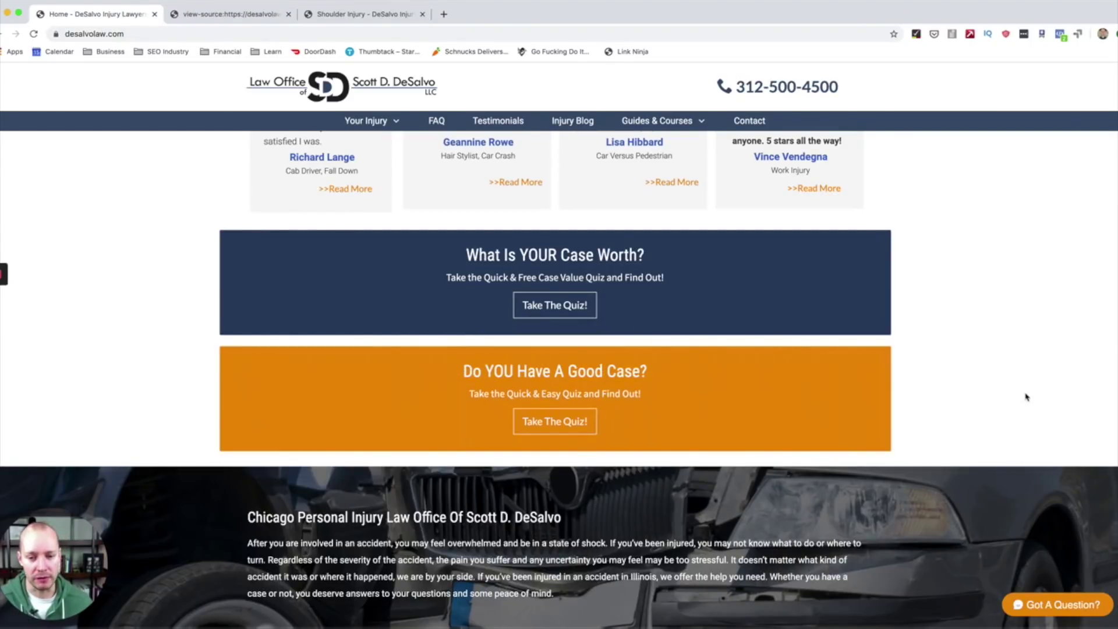
# - Read the homepage's lower copy from "Why Choose DeSalvo As Your Chicago Personal Injury Attorney?" down to the "Call 24/7/365" section
pyautogui.scroll(-10, 460, 262)
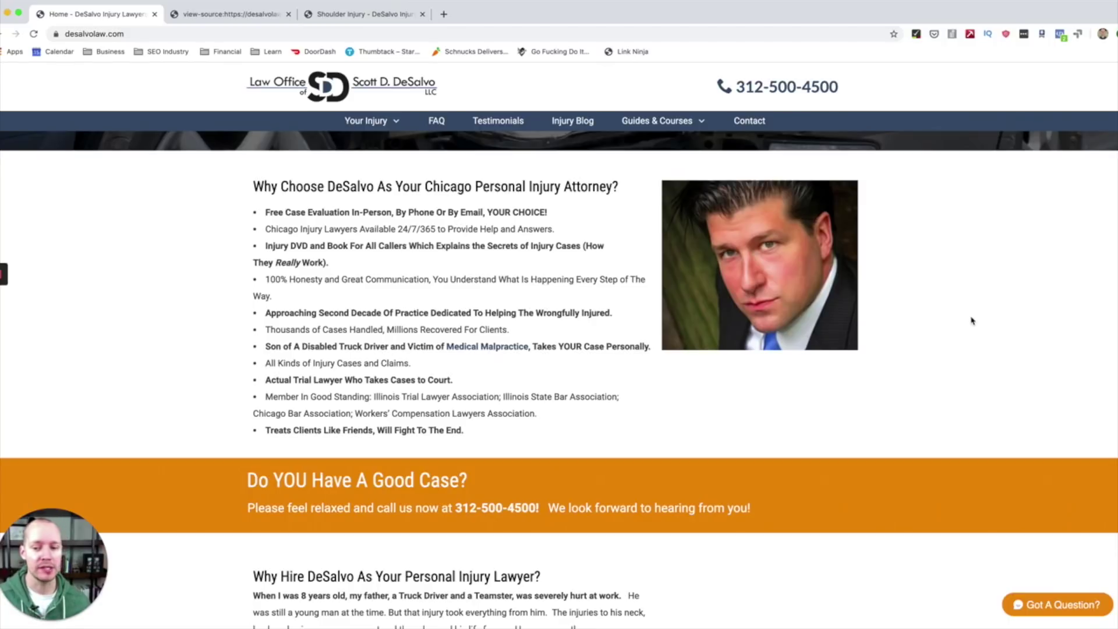
pyautogui.scroll(-10, 374, 395)
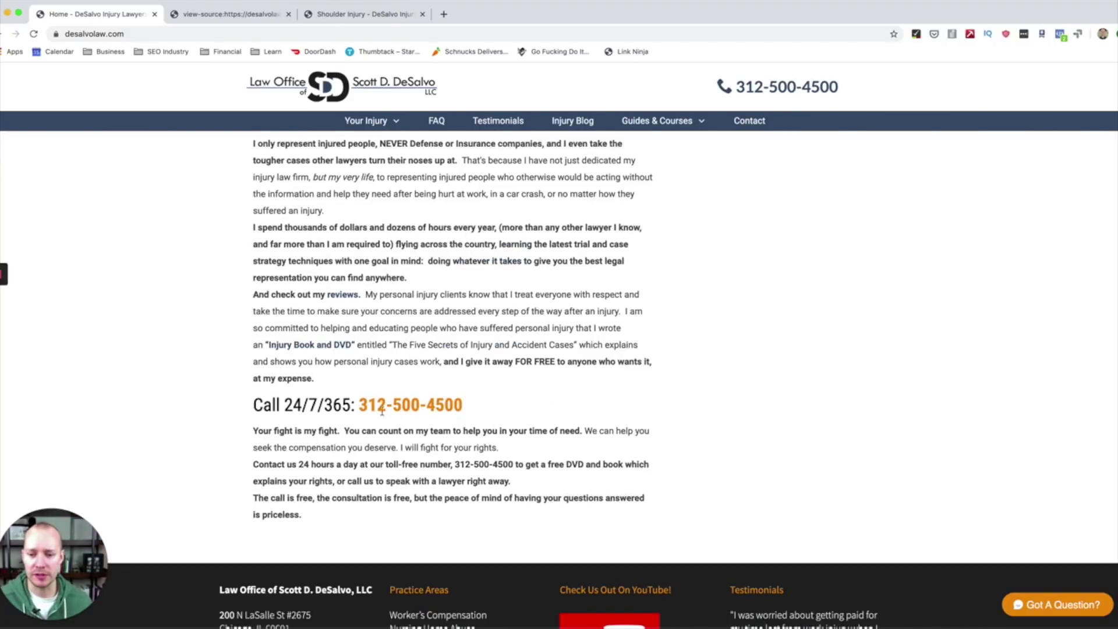
pyautogui.scroll(4, 587, 408)
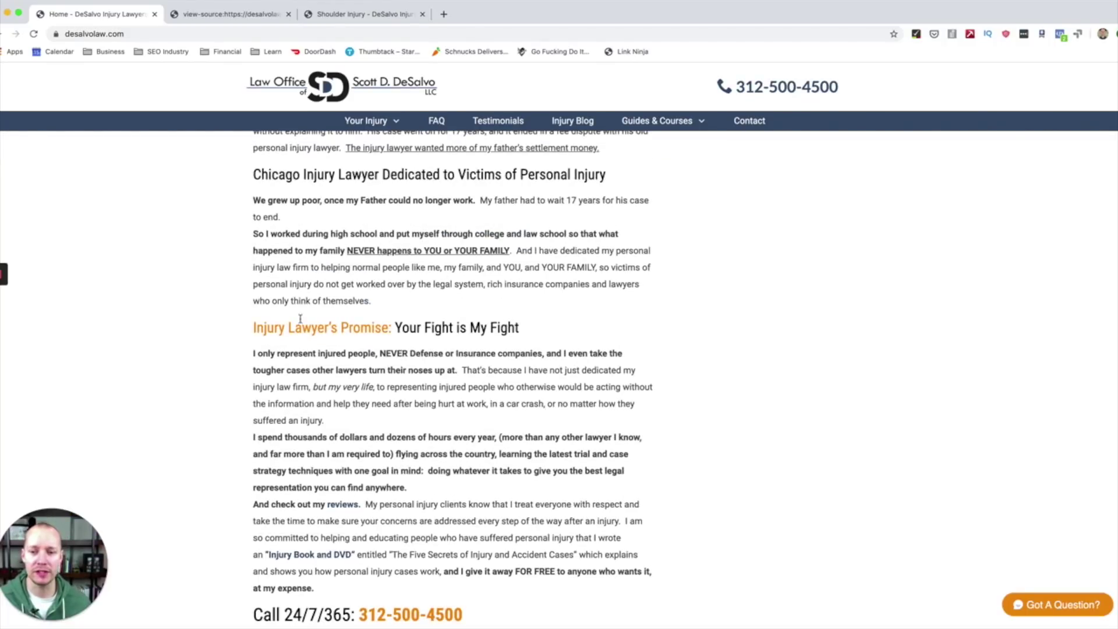
pyautogui.scroll(4, 1112, 477)
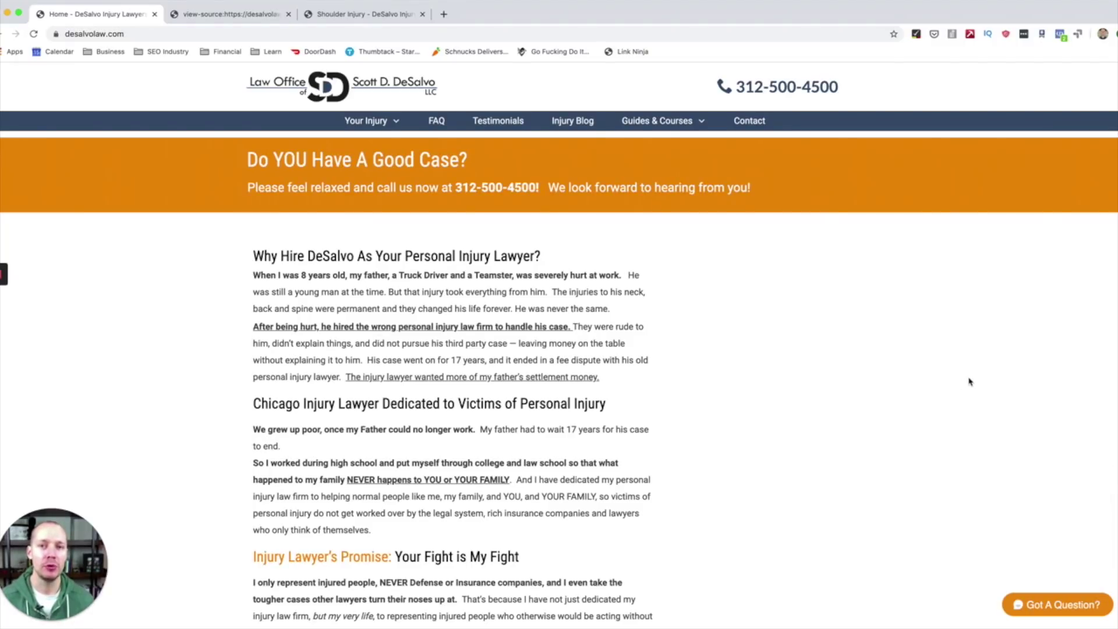
pyautogui.scroll(-1, 559, 377)
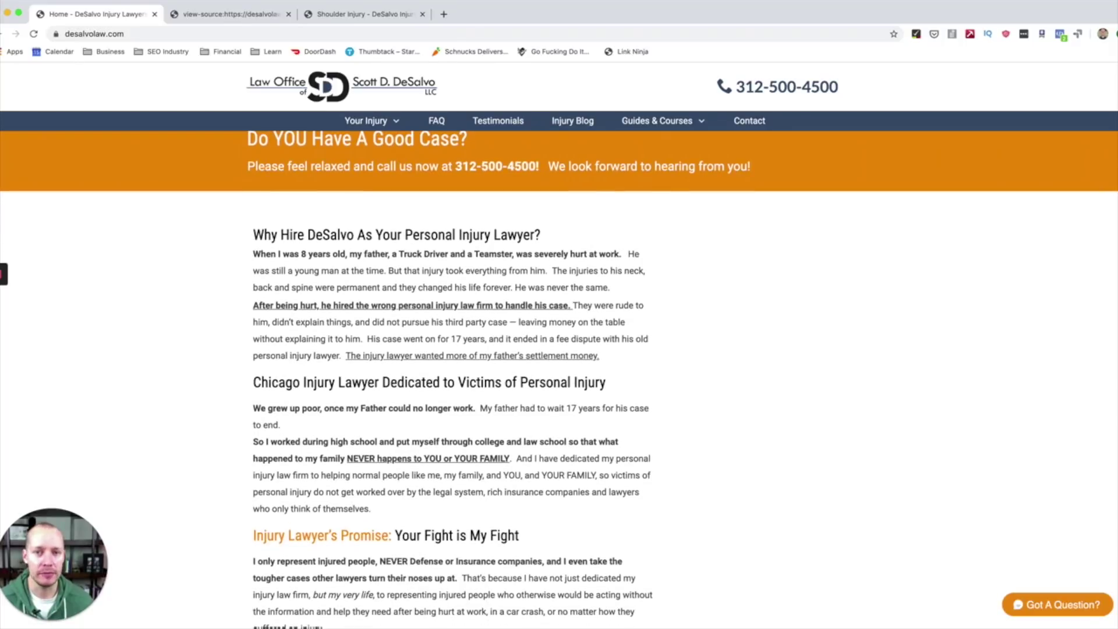
pyautogui.scroll(-1, 559, 377)
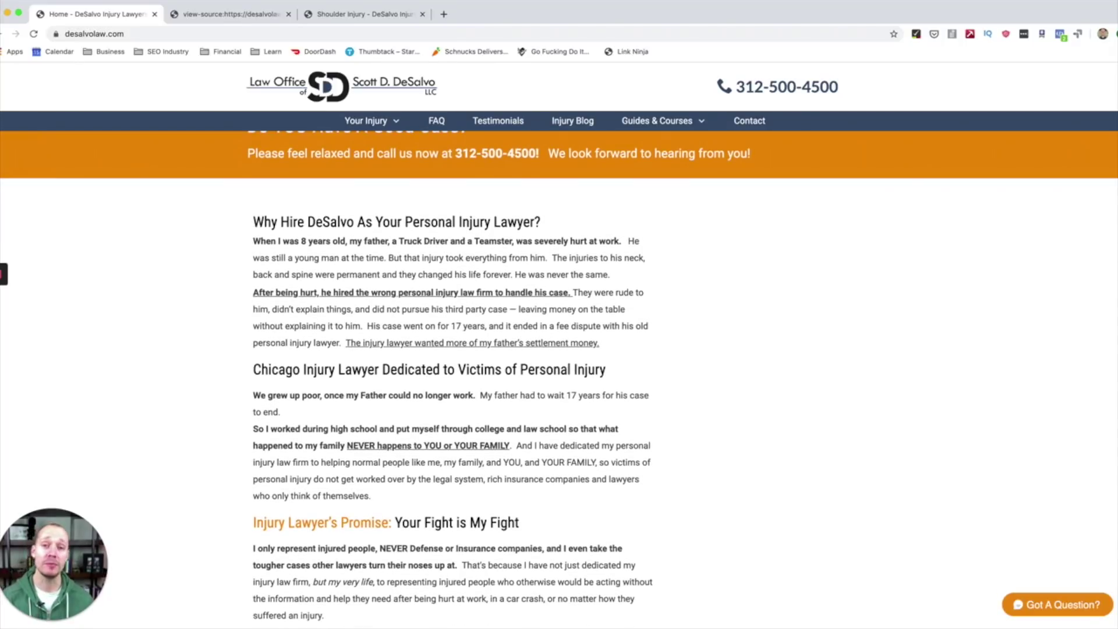
pyautogui.scroll(-1, 559, 377)
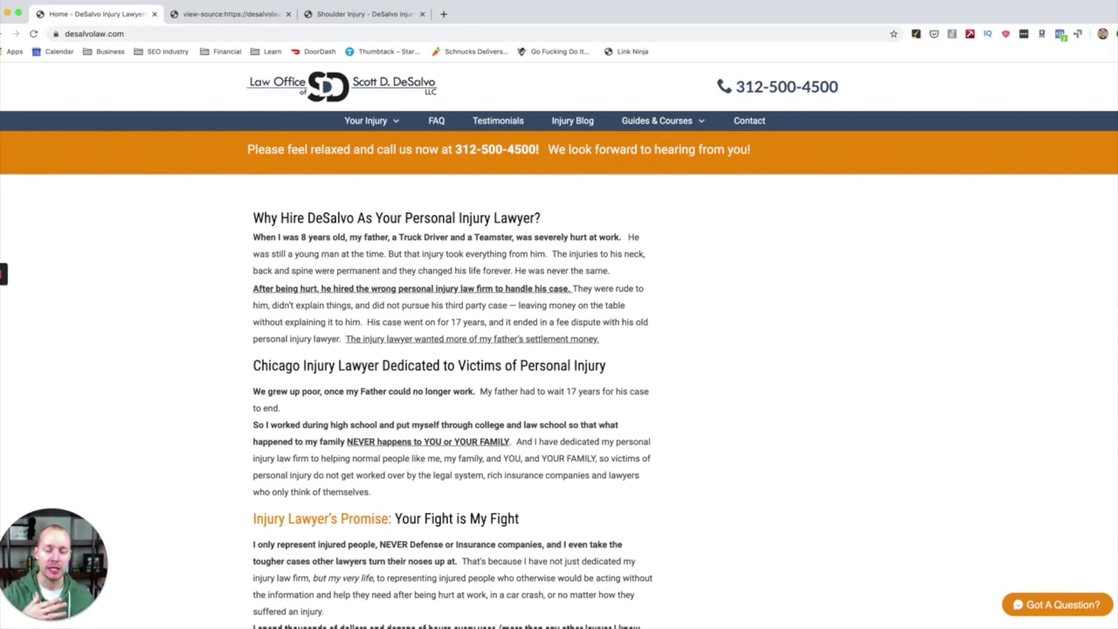
pyautogui.scroll(-2, 559, 379)
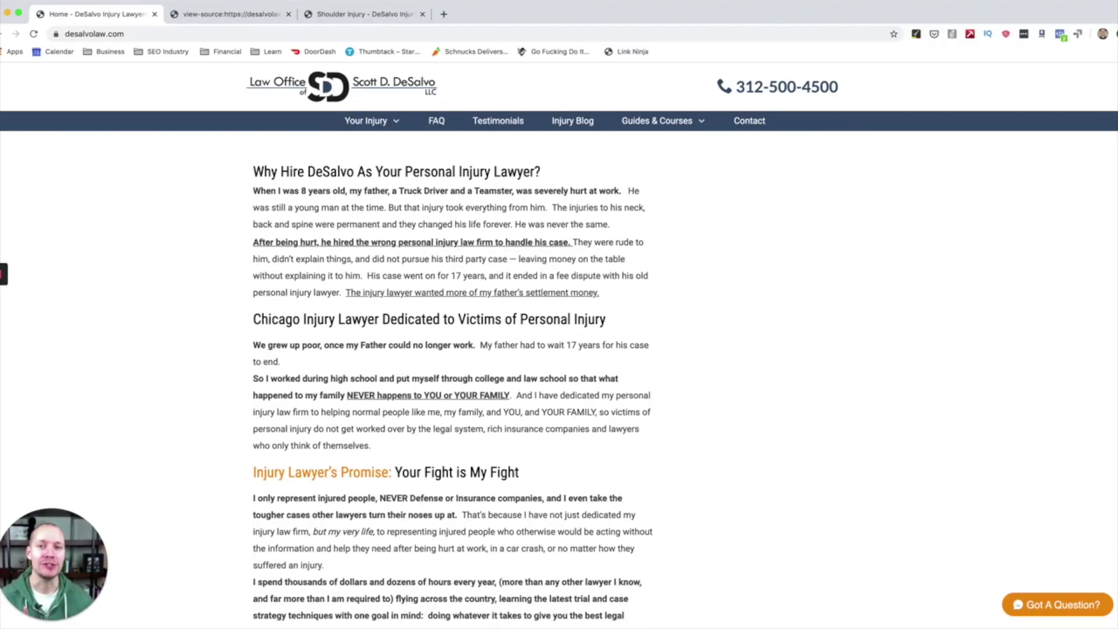
pyautogui.scroll(-2, 453, 377)
pyautogui.scroll(-3, 747, 428)
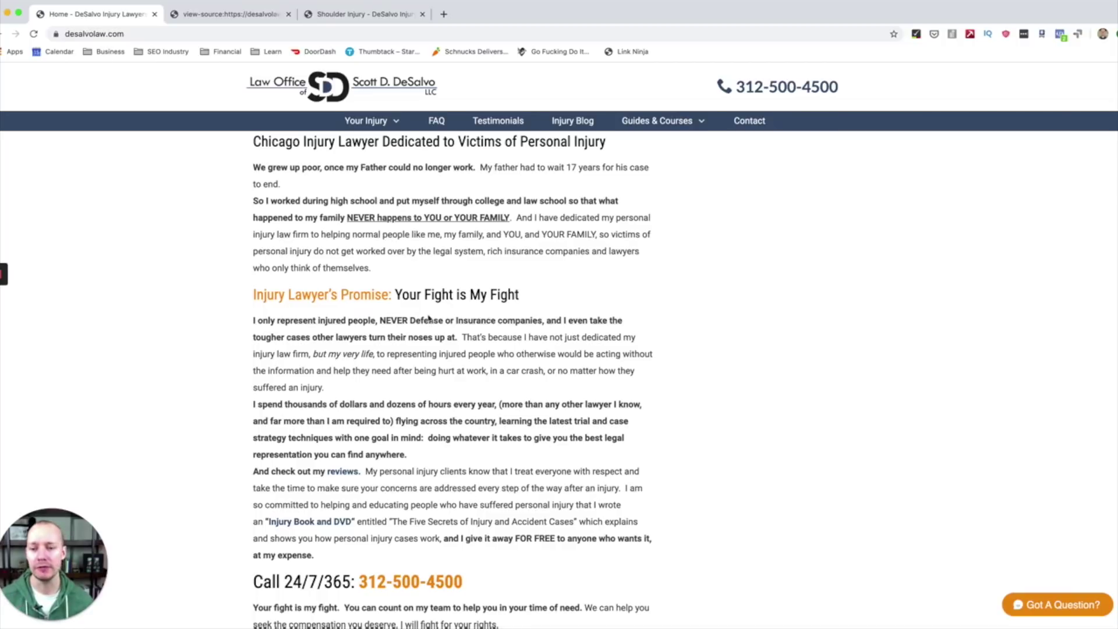
pyautogui.scroll(-1, 918, 487)
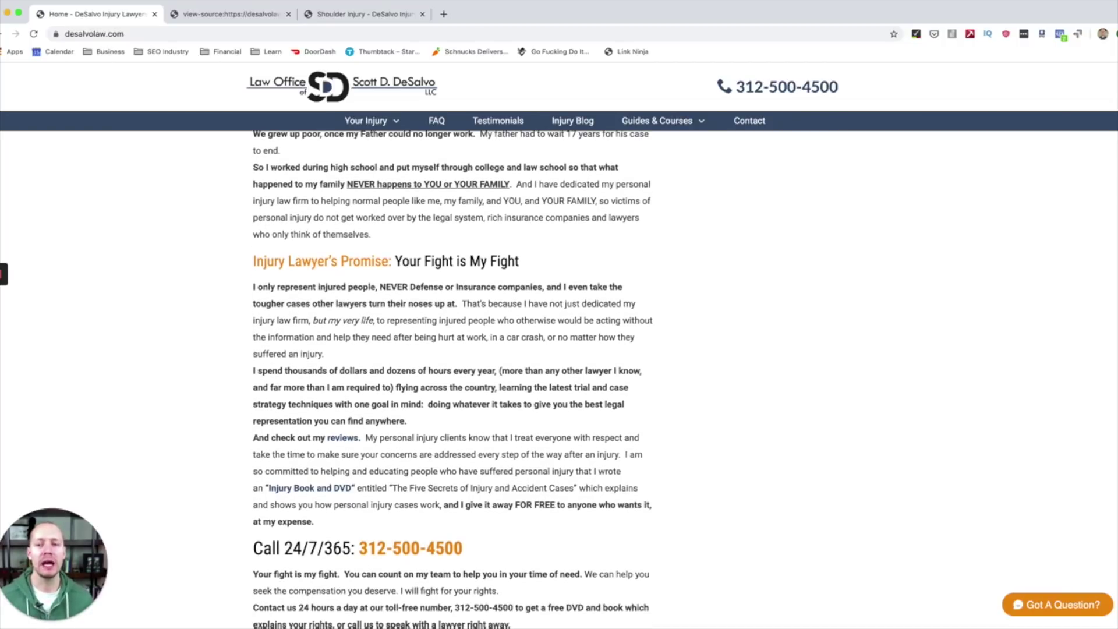
# - Highlight the "Injury Lawyer's Promise:" heading text and the phone number in the "Call 24/7/365" heading, then clear the selection
pyautogui.scroll(-4, 713, 451)
pyautogui.scroll(3, 712, 450)
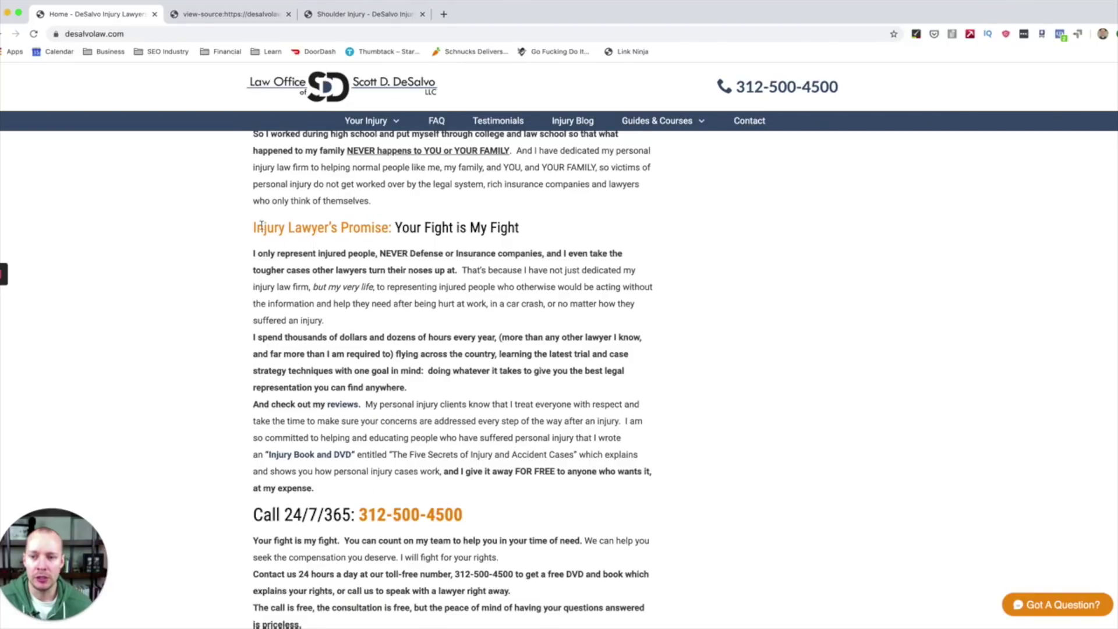
pyautogui.moveTo(254, 227); pyautogui.dragTo(400, 230)
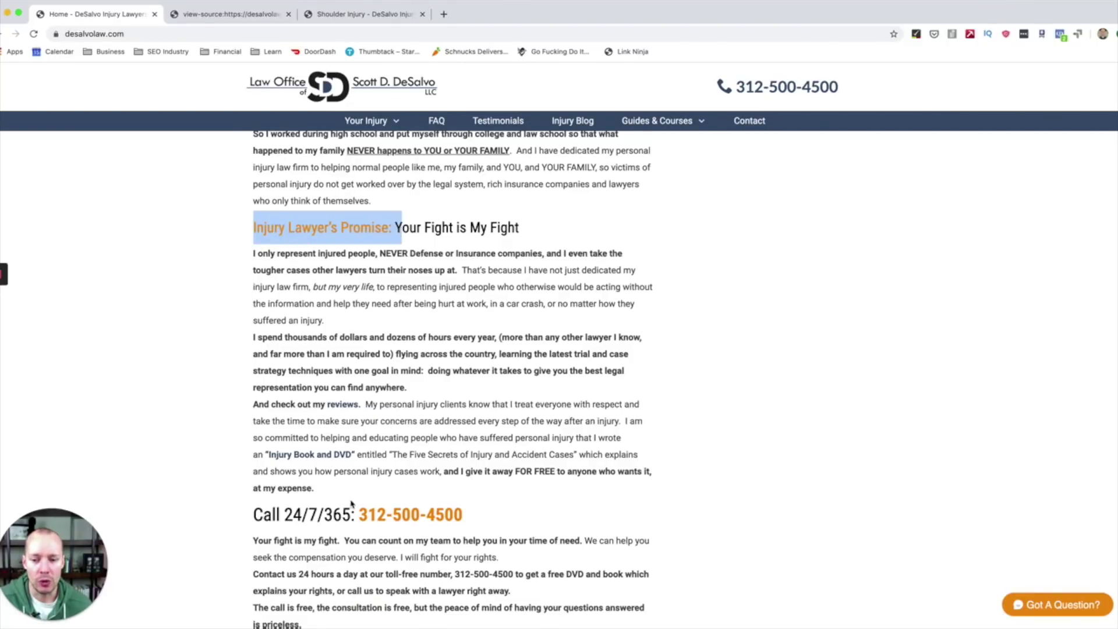
pyautogui.click(380, 511)
pyautogui.moveTo(361, 512); pyautogui.dragTo(465, 524)
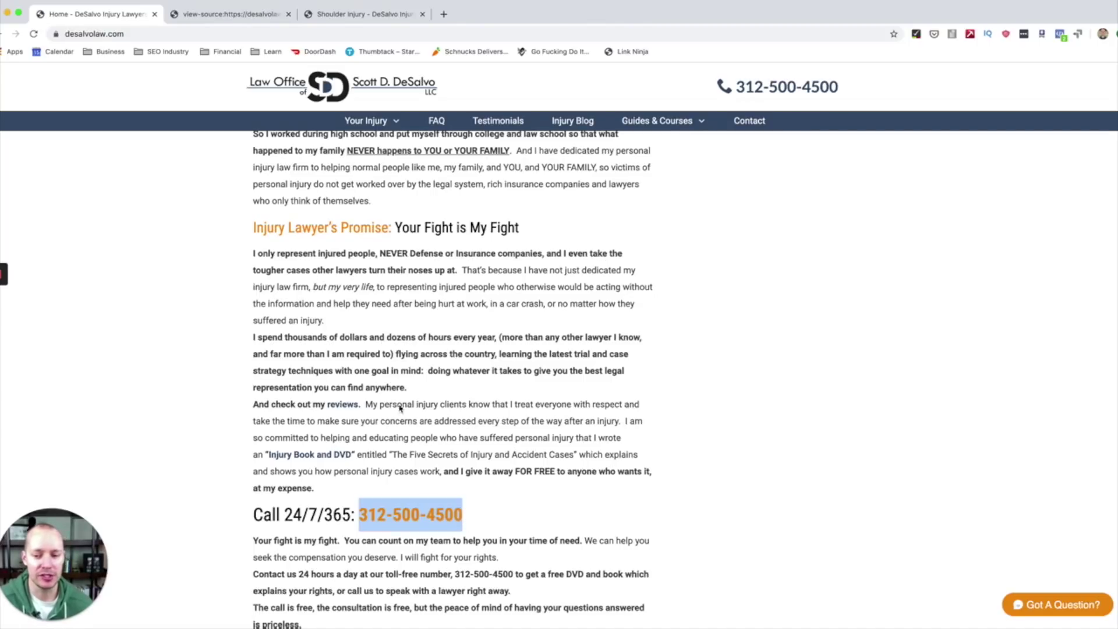
pyautogui.scroll(-1, 497, 530)
pyautogui.click(462, 512)
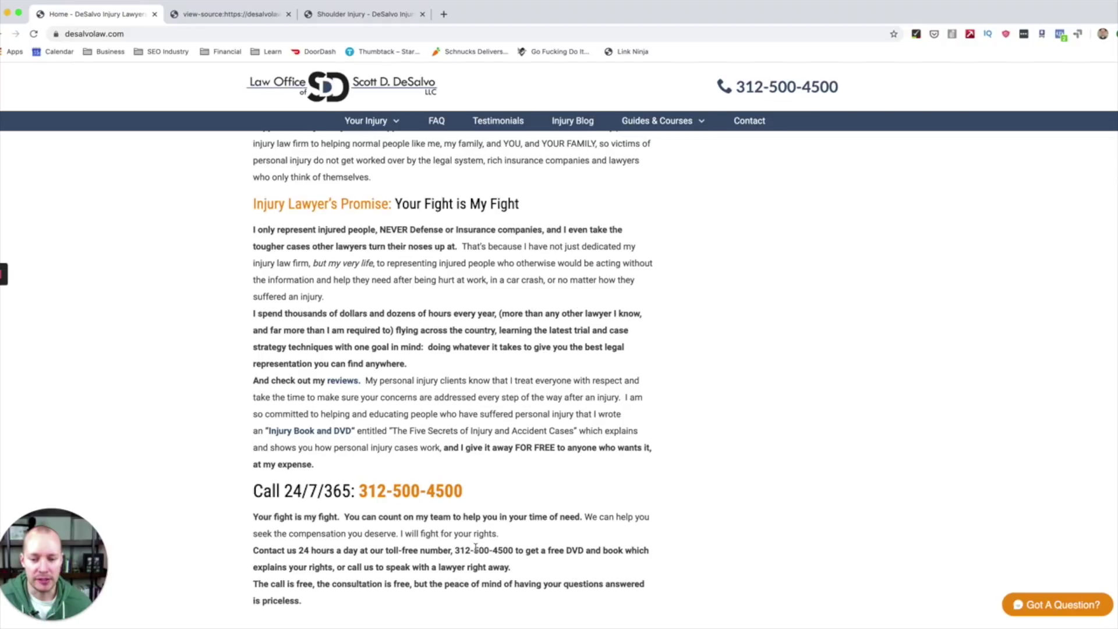
# - Examine the homepage footer's address, phone and fax details, comparing it with the "Why Hire DeSalvo" copy above
pyautogui.scroll(-3, 474, 547)
pyautogui.scroll(-2, 506, 402)
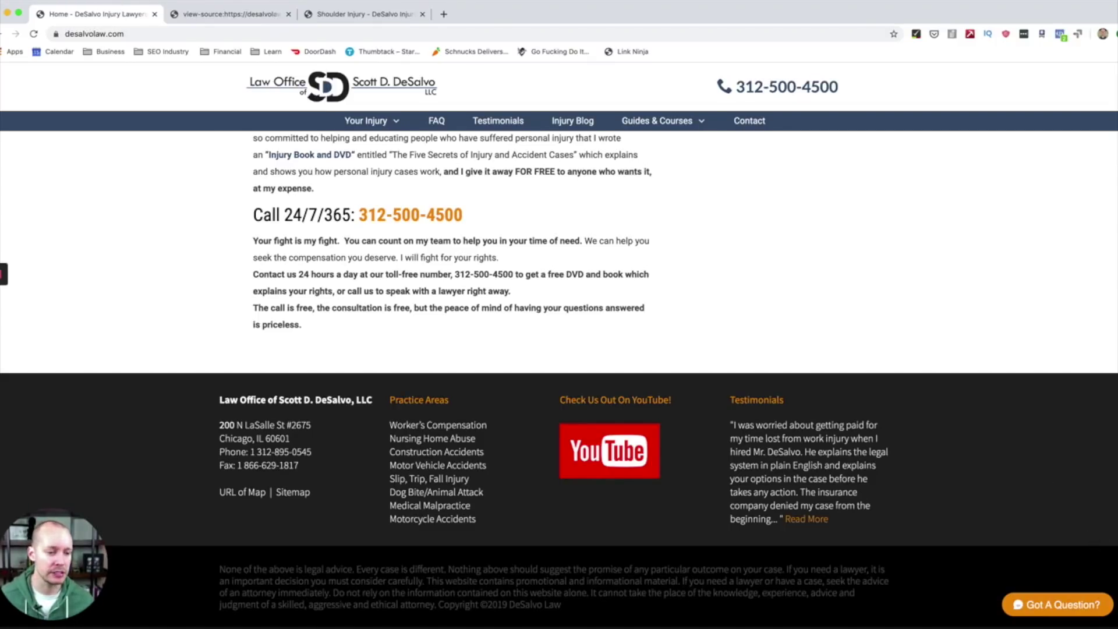
pyautogui.scroll(8, 1094, 545)
pyautogui.scroll(5, 1115, 475)
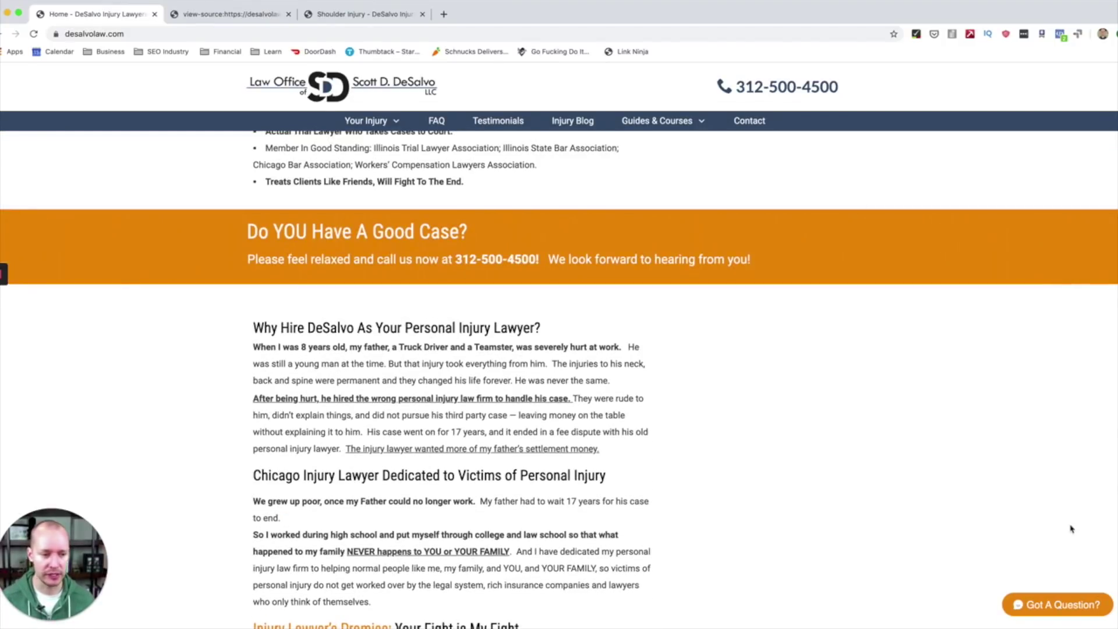
pyautogui.scroll(-12, 1073, 527)
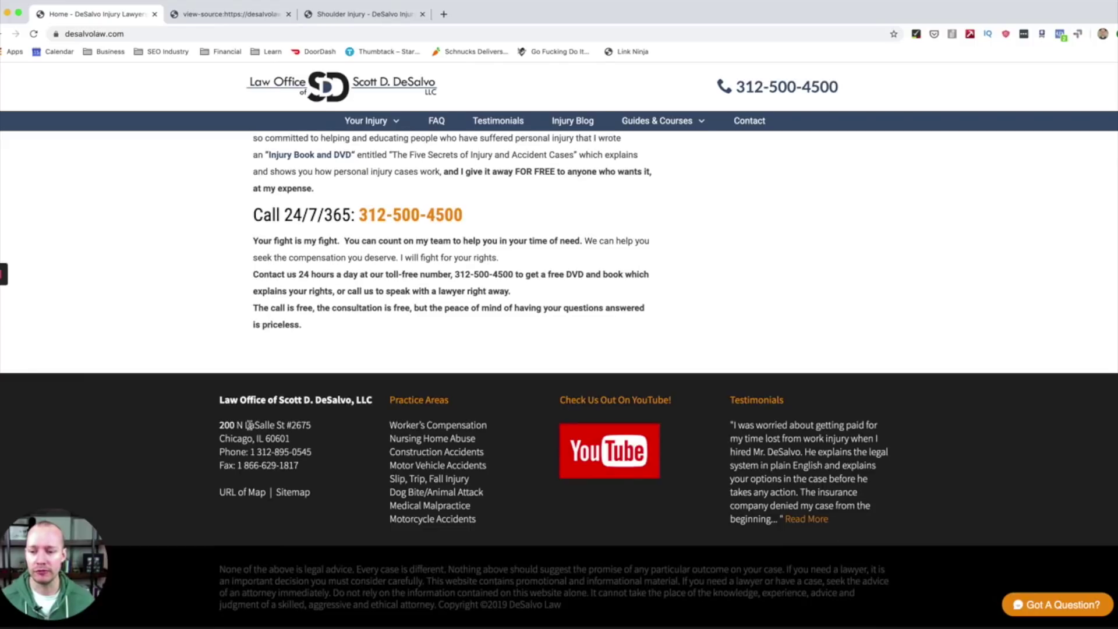
pyautogui.moveTo(275, 452); pyautogui.dragTo(276, 465)
pyautogui.click(341, 440)
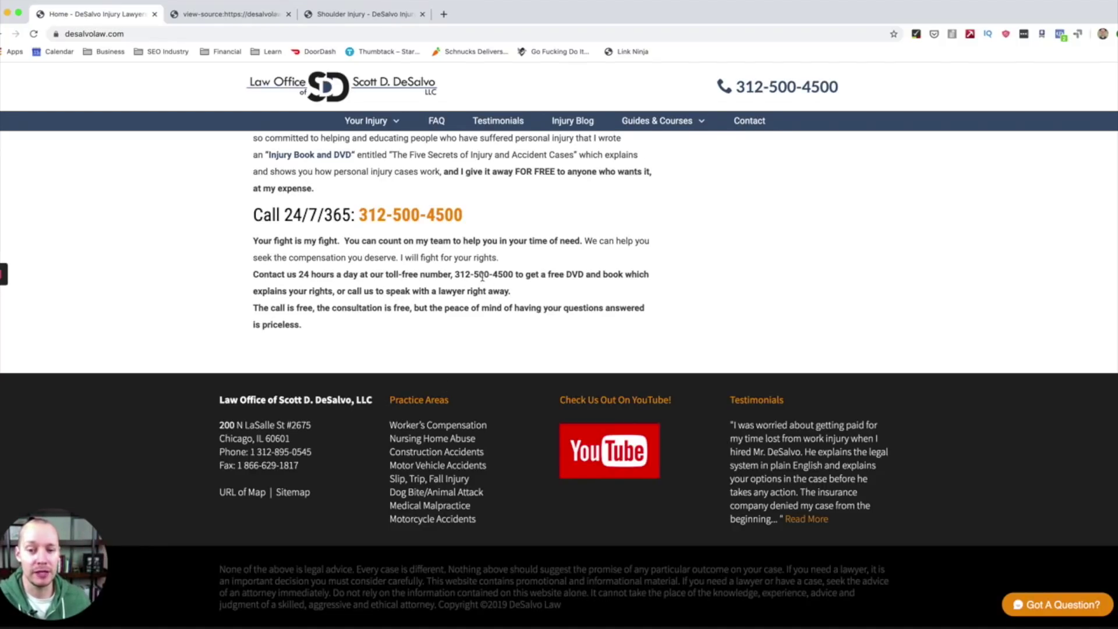
# - Inspect the HTML markup of the footer's street address, expanding its paragraph element, and close the developer tools
pyautogui.doubleClick(231, 425)
pyautogui.rightClick(227, 425)
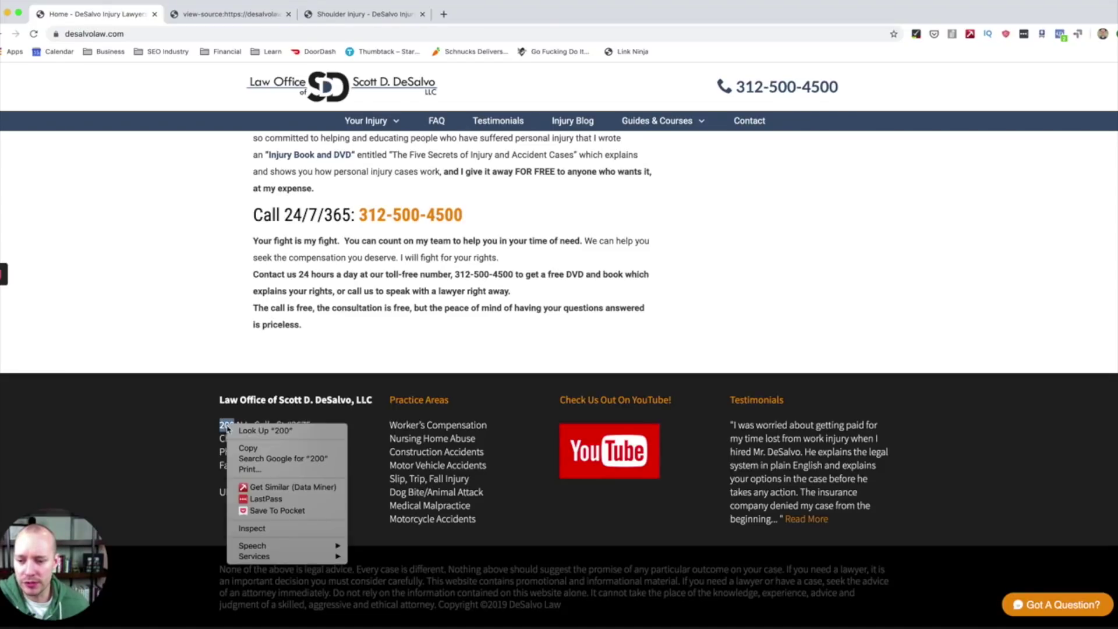
pyautogui.click(265, 531)
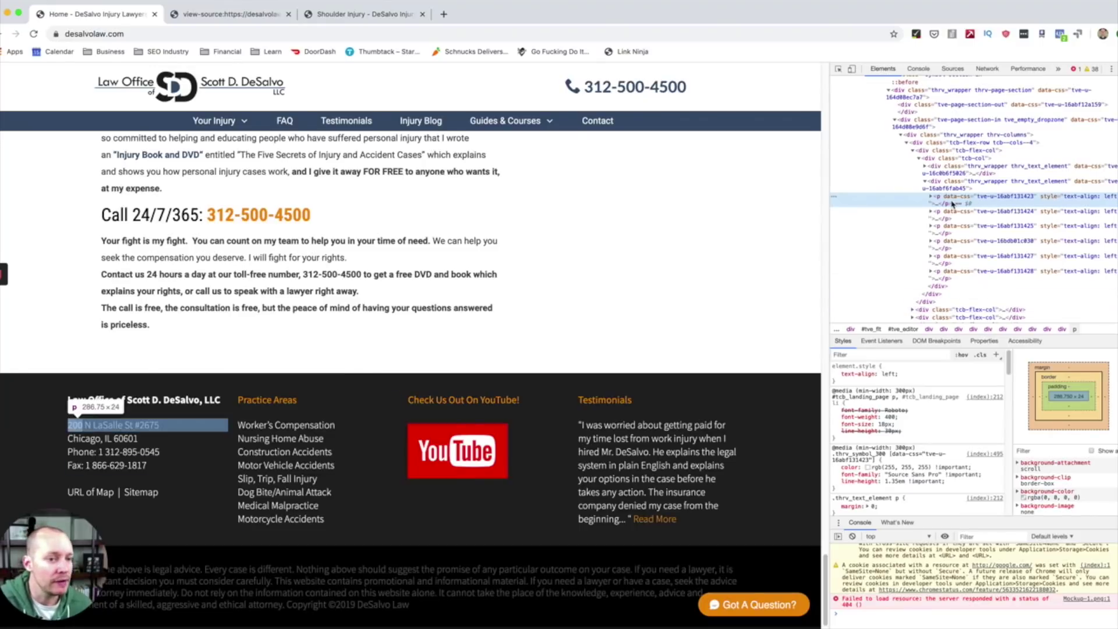
pyautogui.click(931, 198)
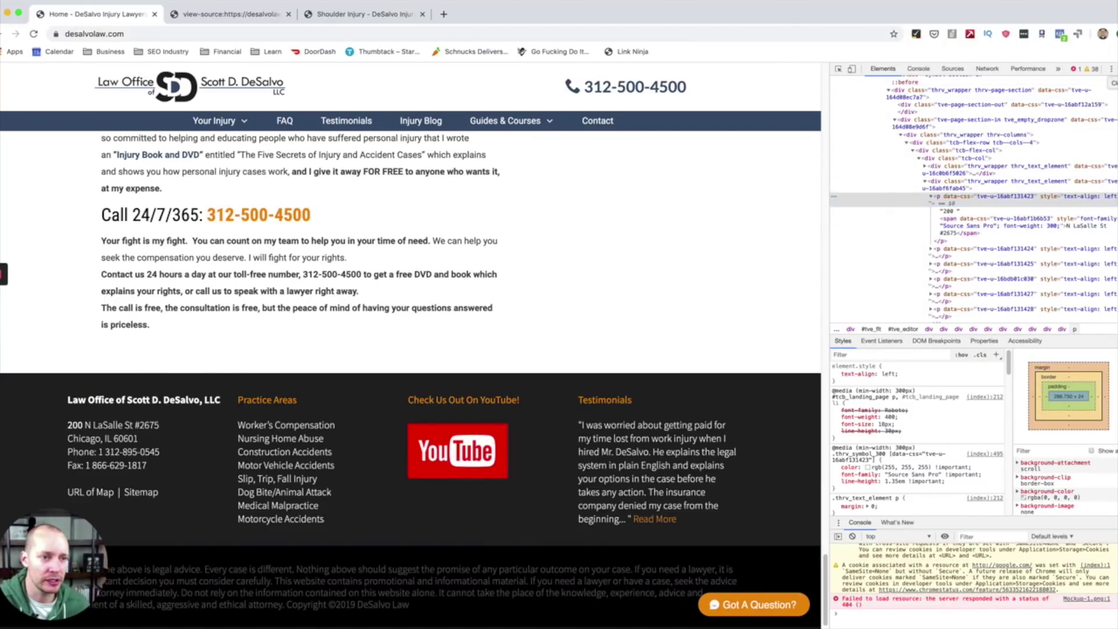
pyautogui.press('super+alt+i')
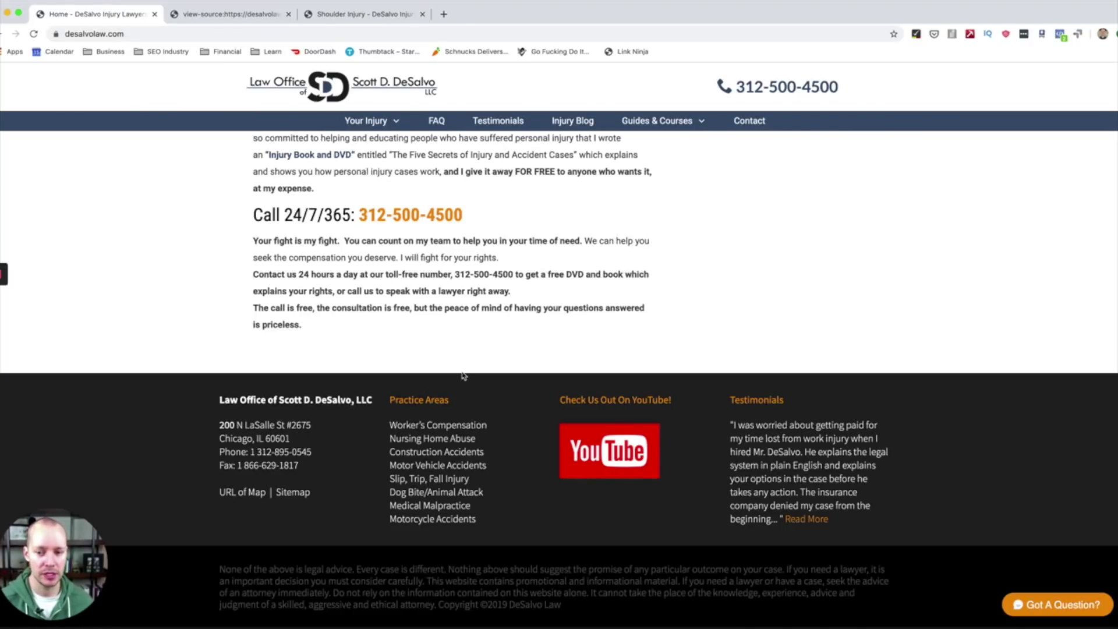
# - Search the homepage for "chicago" and review the highlighted mentions in the introduction and practice-area sections
pyautogui.press('Home')
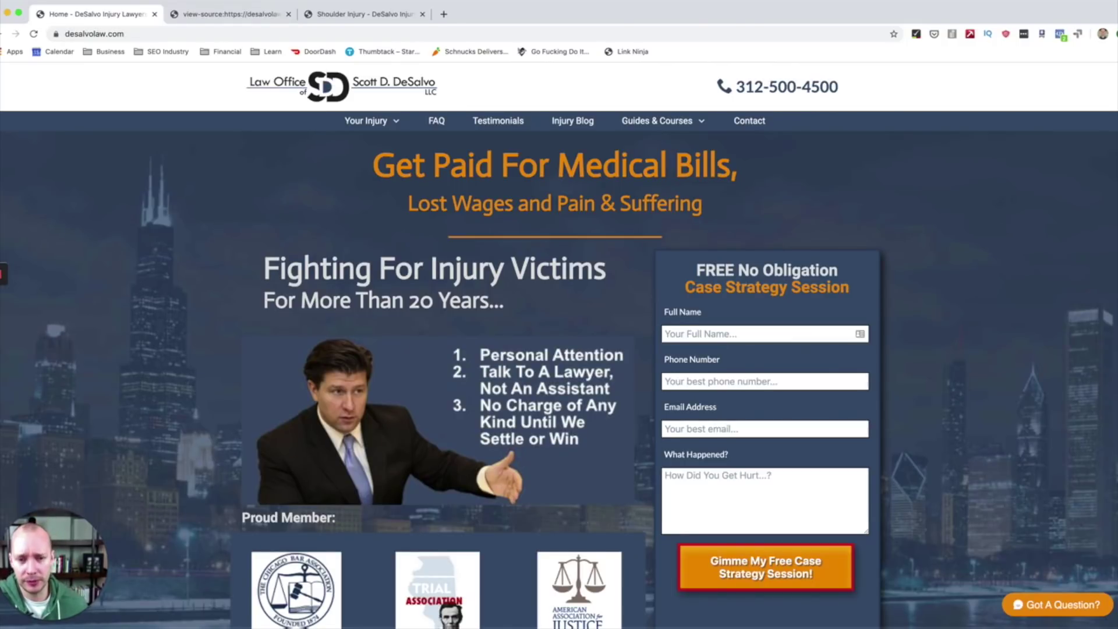
pyautogui.scroll(-2, 559, 378)
pyautogui.scroll(1, 559, 379)
pyautogui.press('super+f')
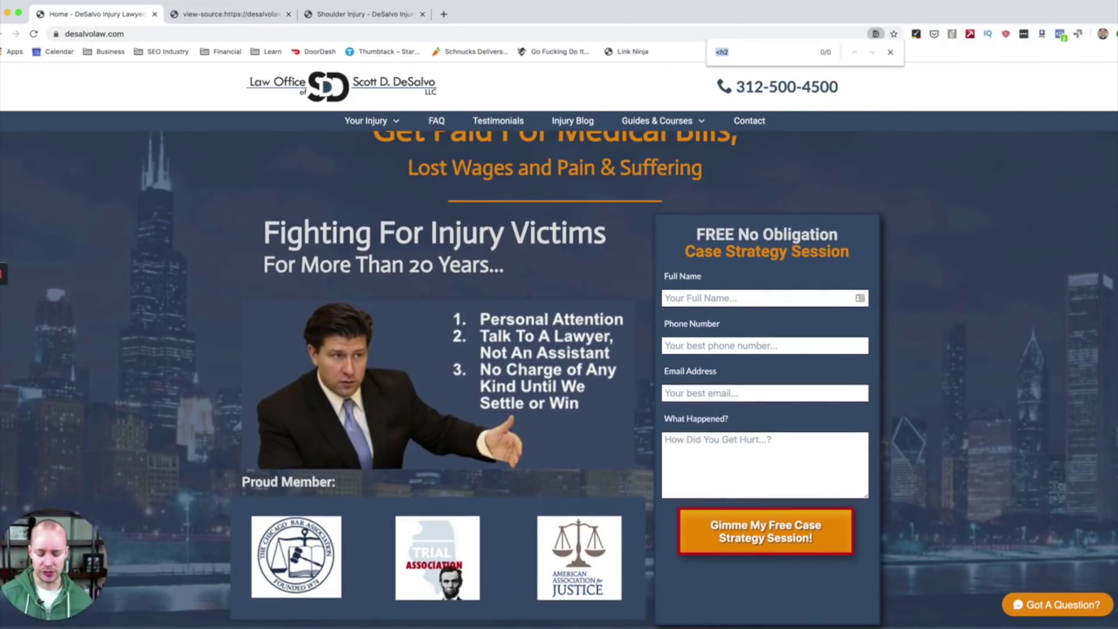
pyautogui.write('chica')
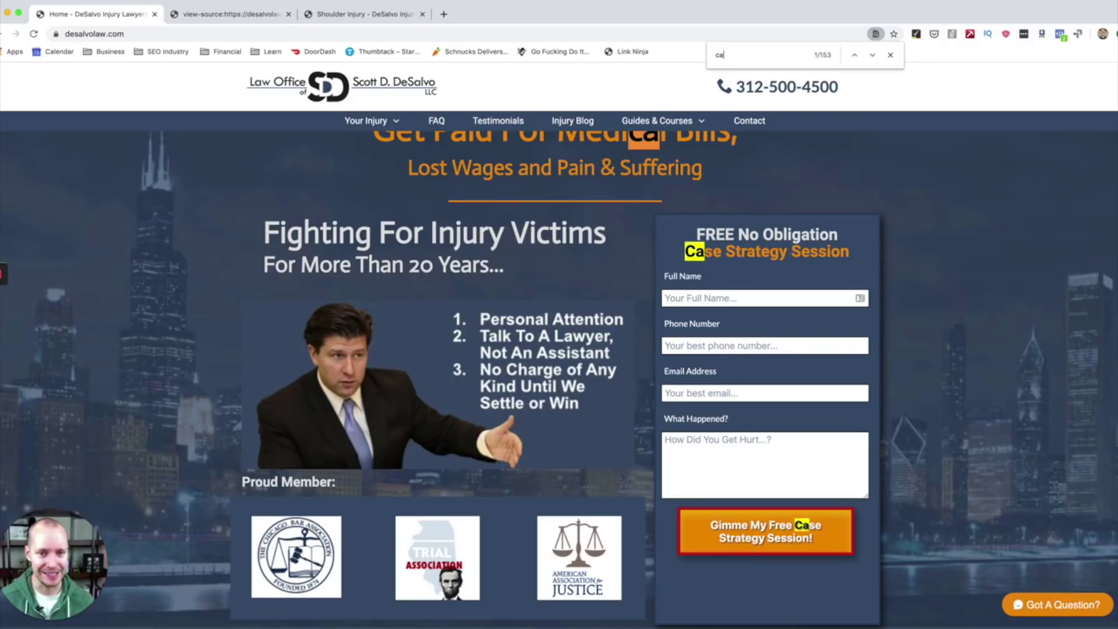
pyautogui.write('go')
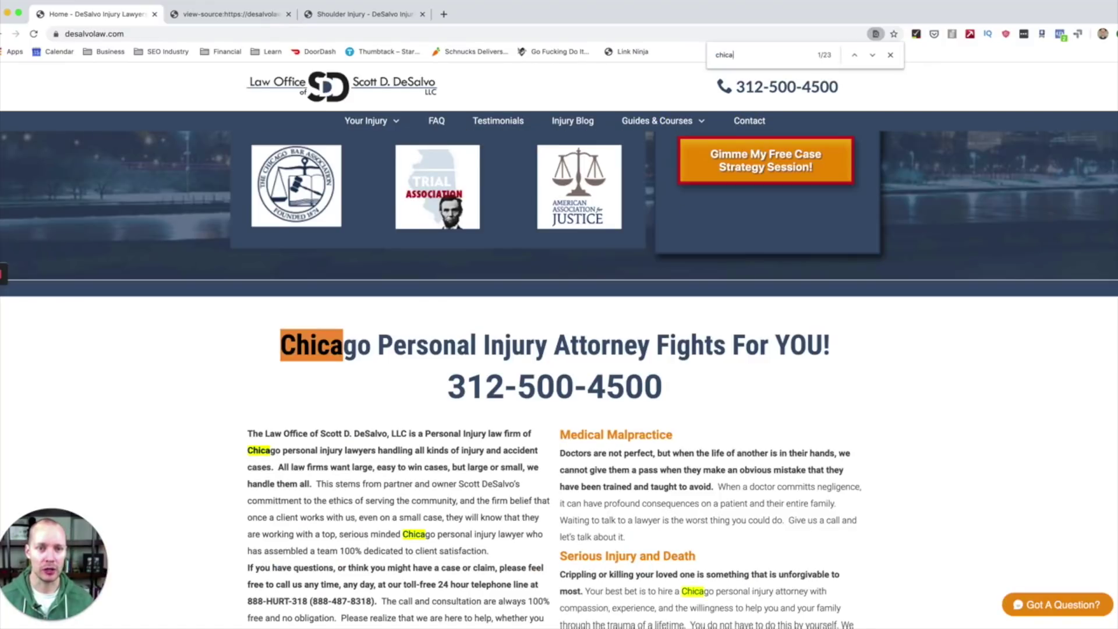
pyautogui.scroll(-8, 301, 284)
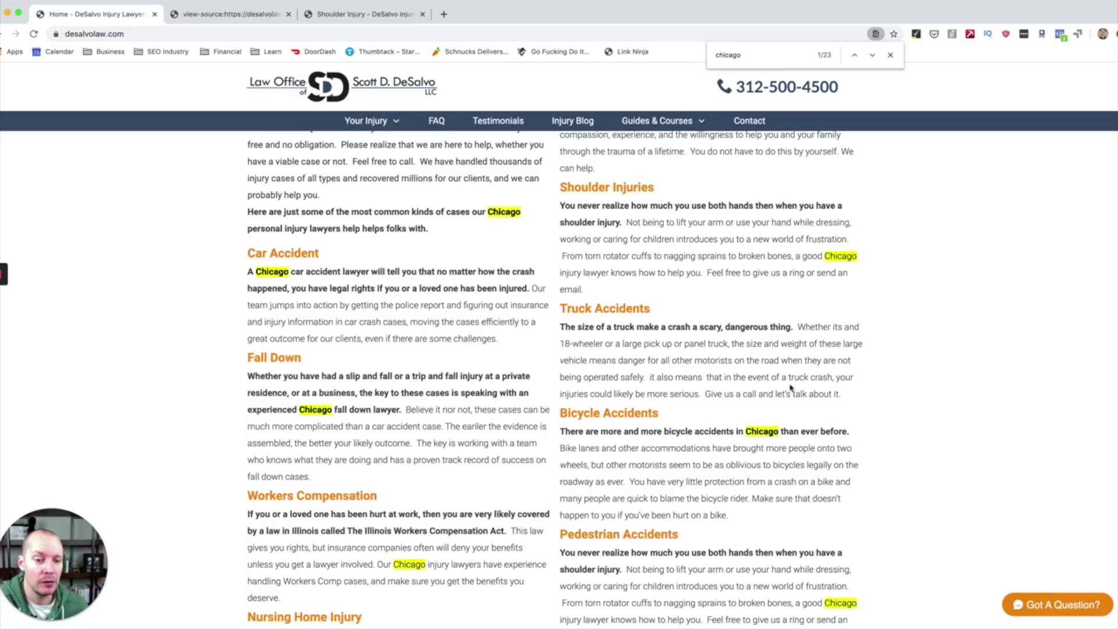
pyautogui.scroll(-1, 554, 377)
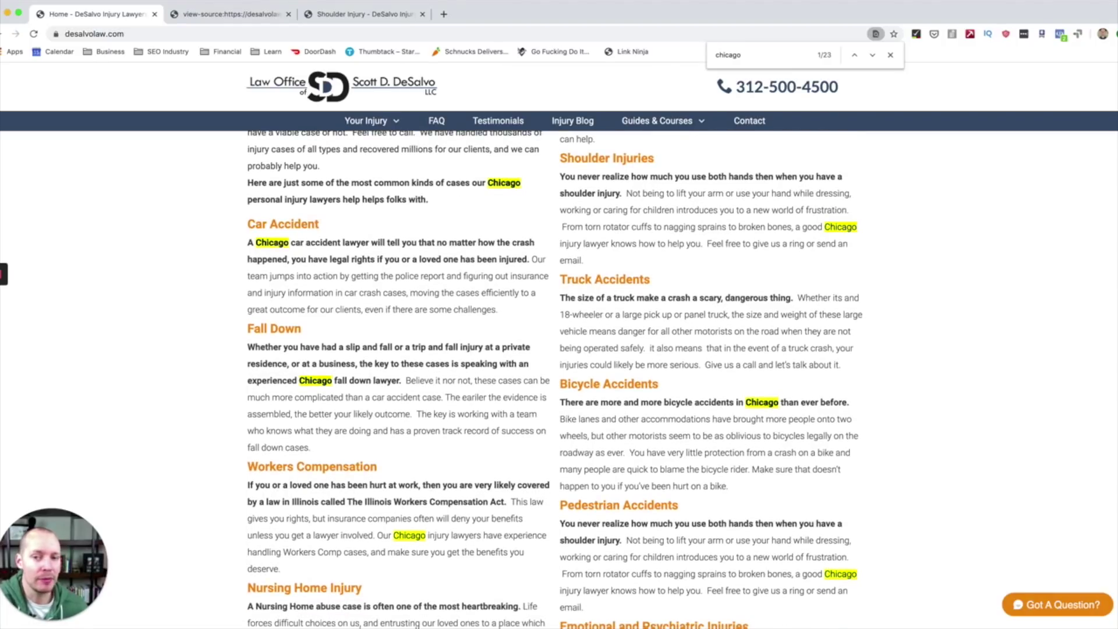
pyautogui.scroll(5, 554, 379)
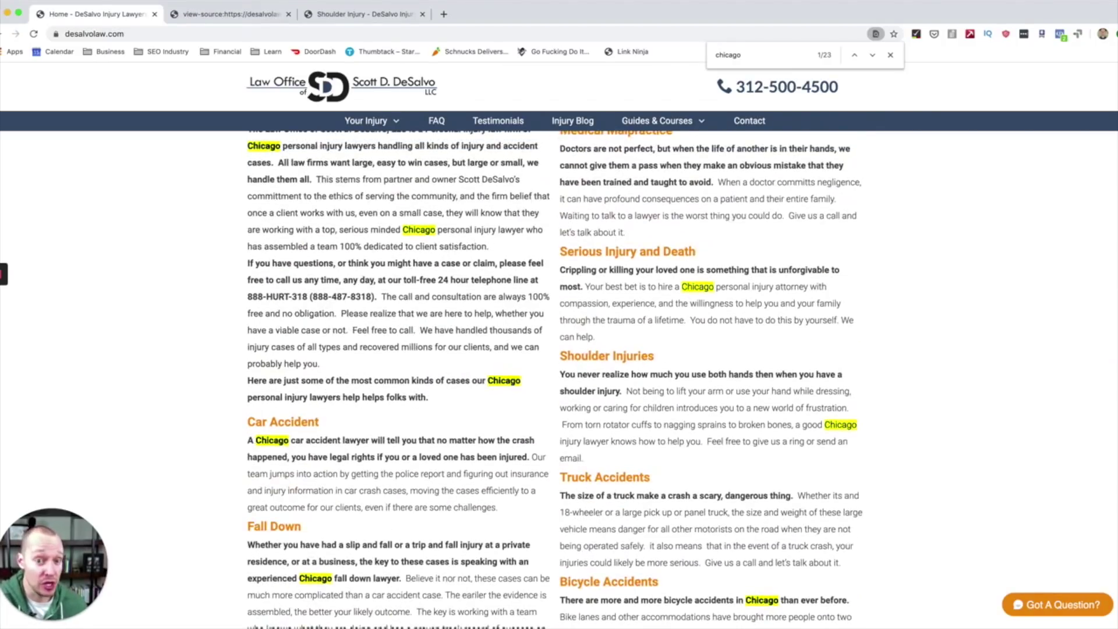
# - Examine the highlighted "chicago" mentions throughout the homepage's practice-area sections, from Car Accident down to Motorcycle Crash and All Accident and Injuries
pyautogui.scroll(-3, 554, 379)
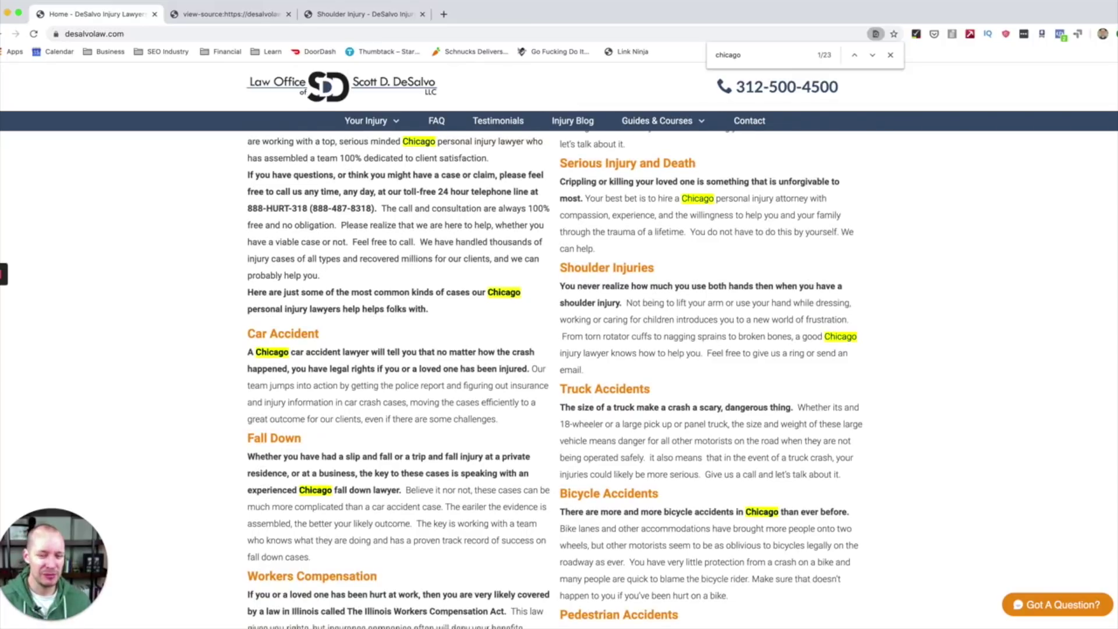
pyautogui.scroll(-1, 554, 378)
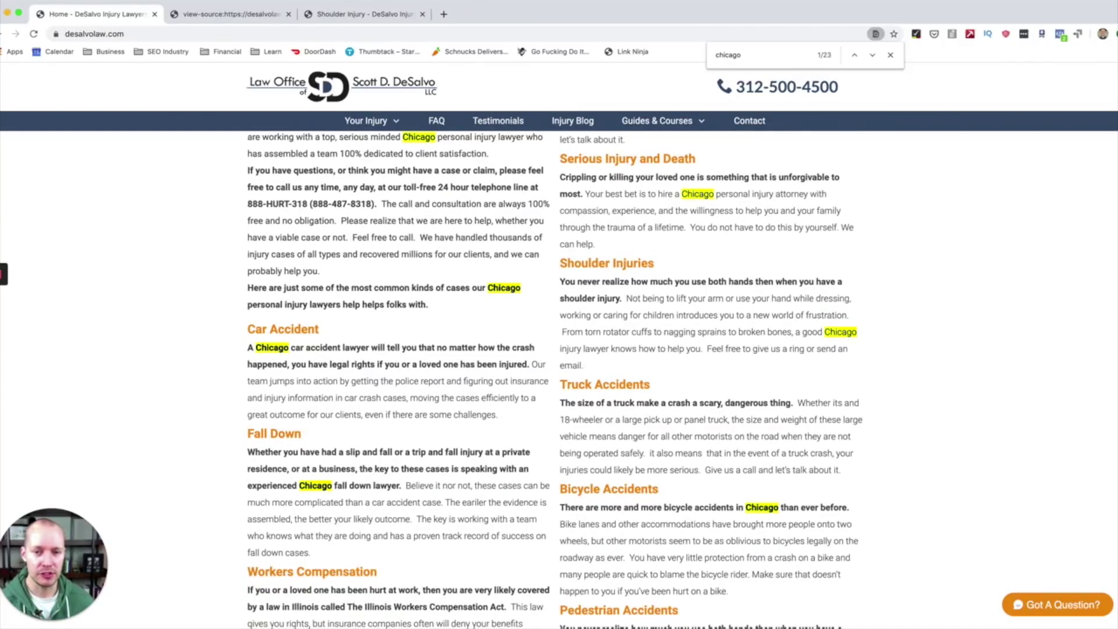
pyautogui.scroll(-5, 554, 378)
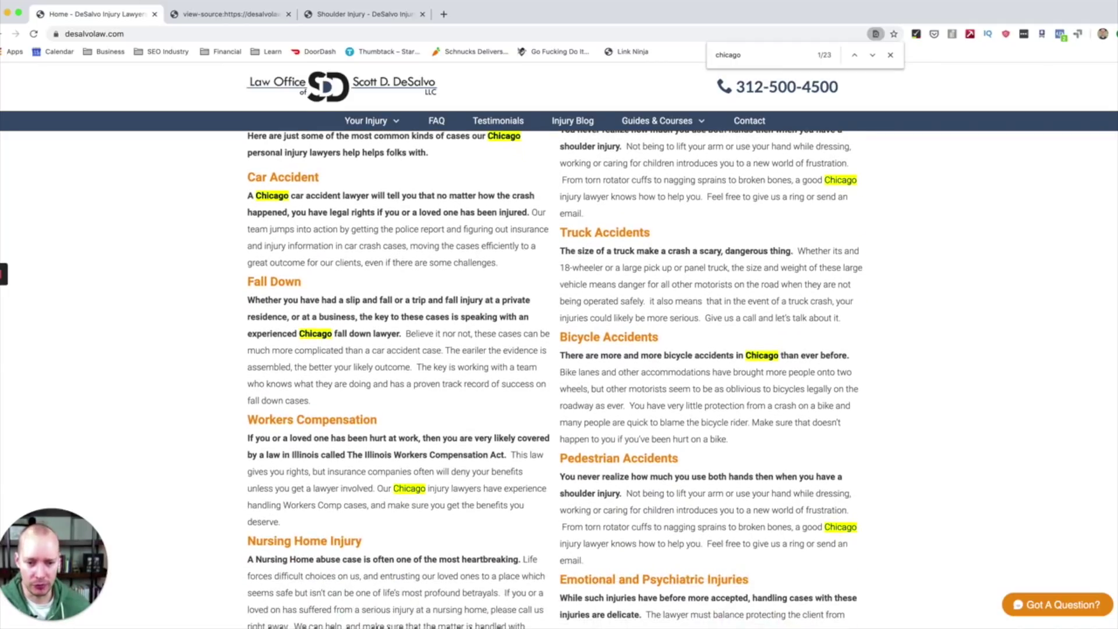
pyautogui.scroll(-1, 555, 379)
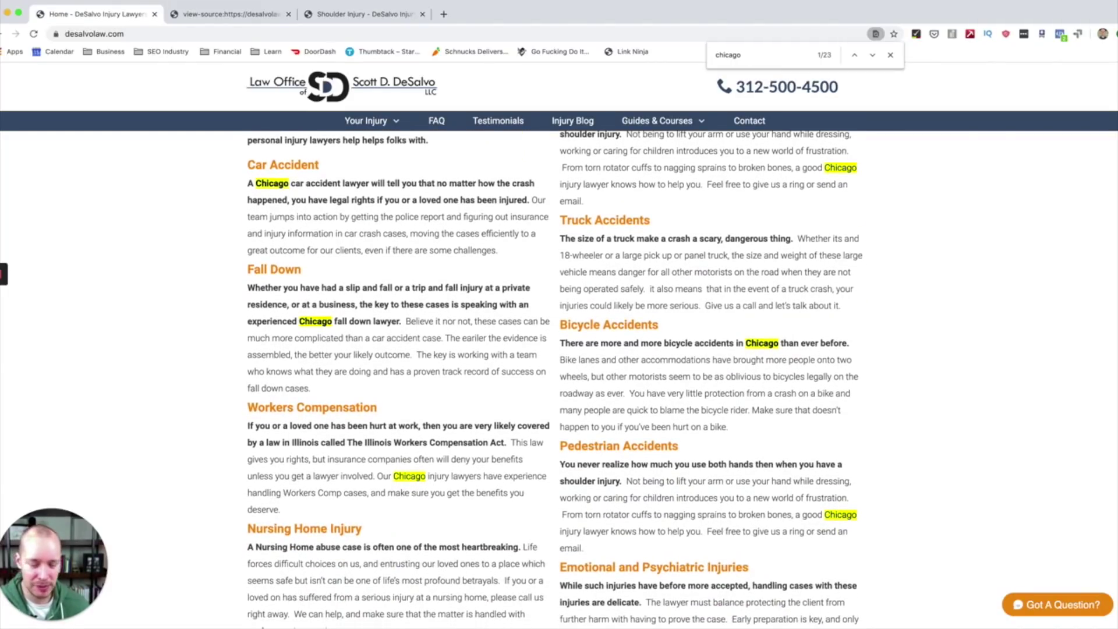
pyautogui.scroll(-1, 347, 379)
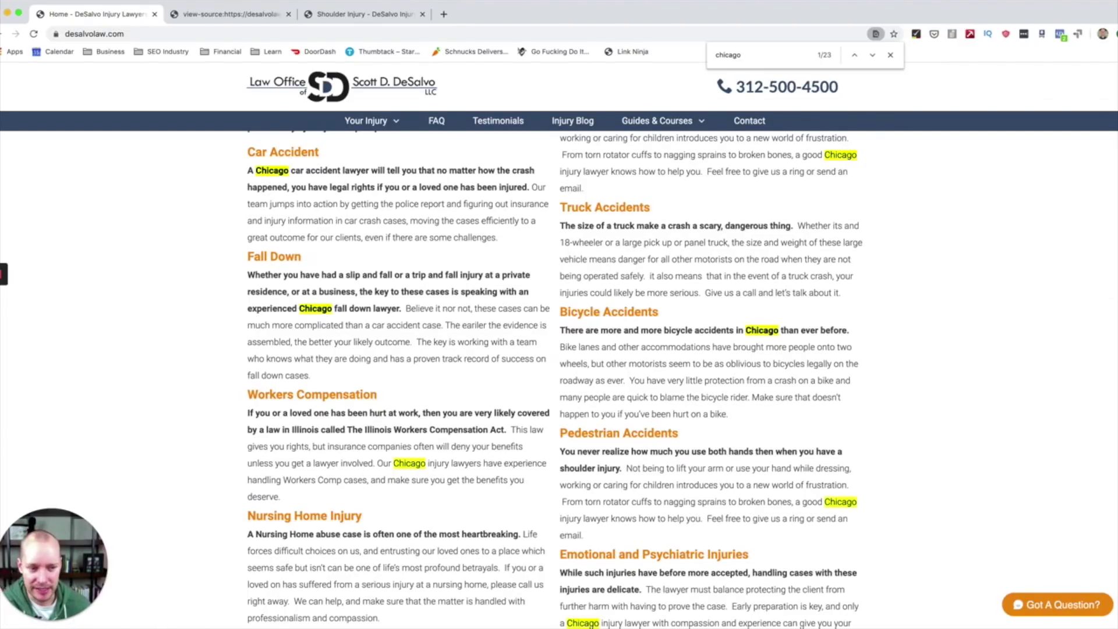
pyautogui.scroll(-1, 591, 623)
pyautogui.scroll(-3, 554, 379)
pyautogui.scroll(-3, 554, 379)
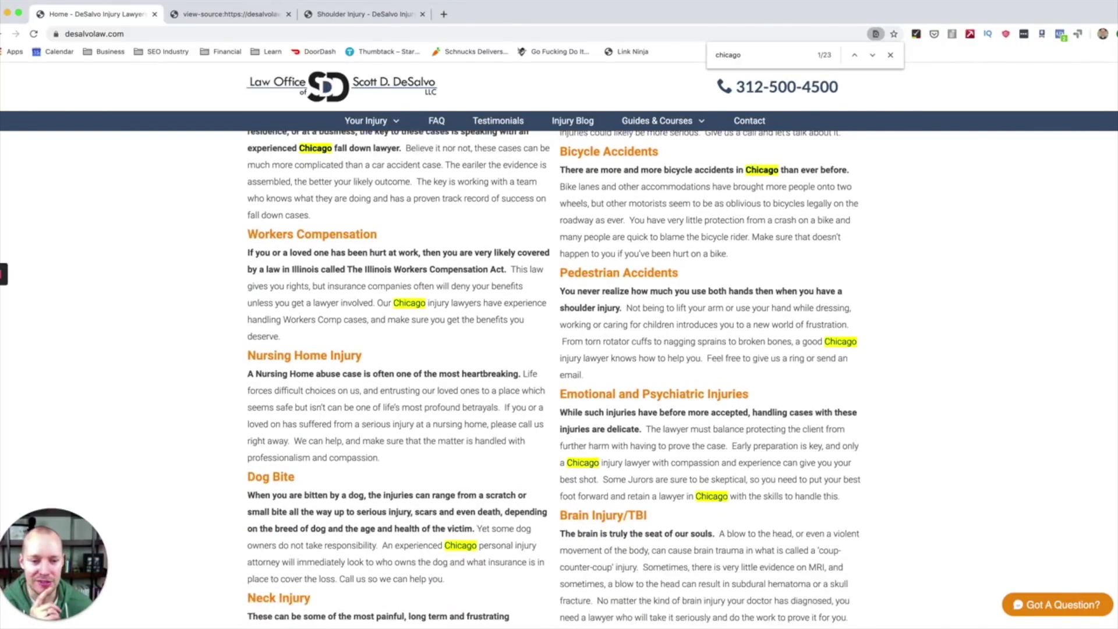
pyautogui.scroll(-8, 554, 379)
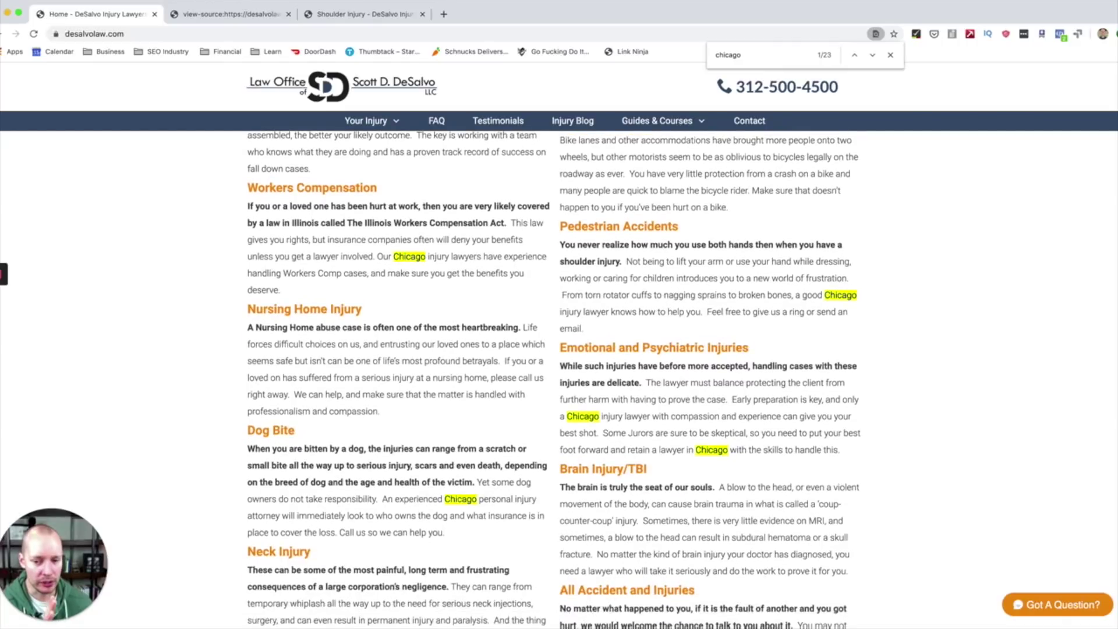
pyautogui.scroll(-6, 553, 379)
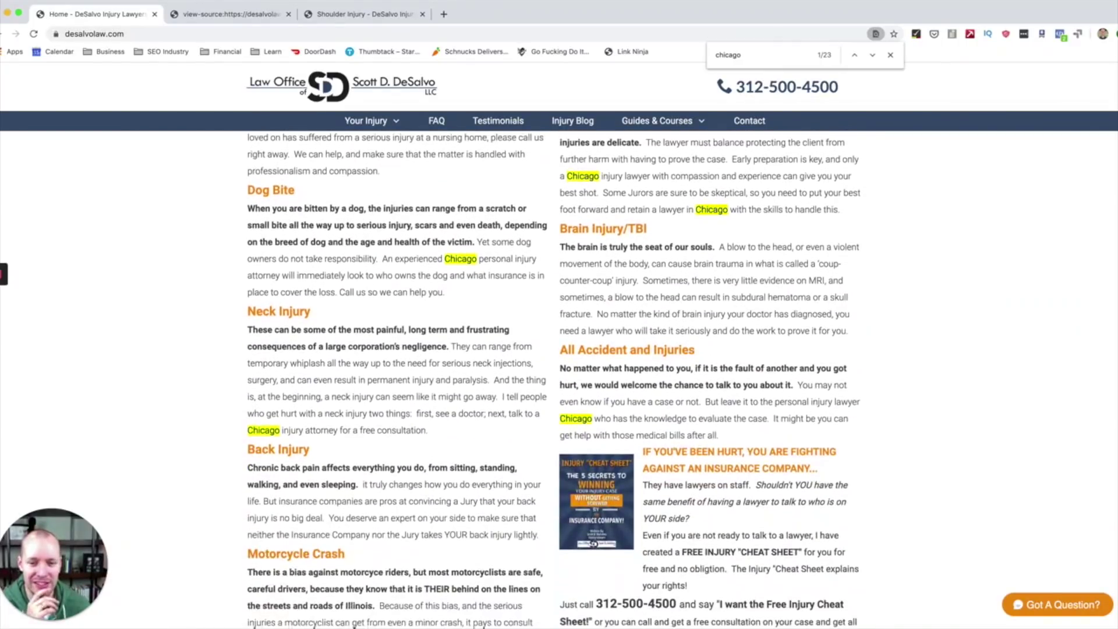
pyautogui.scroll(-4, 554, 379)
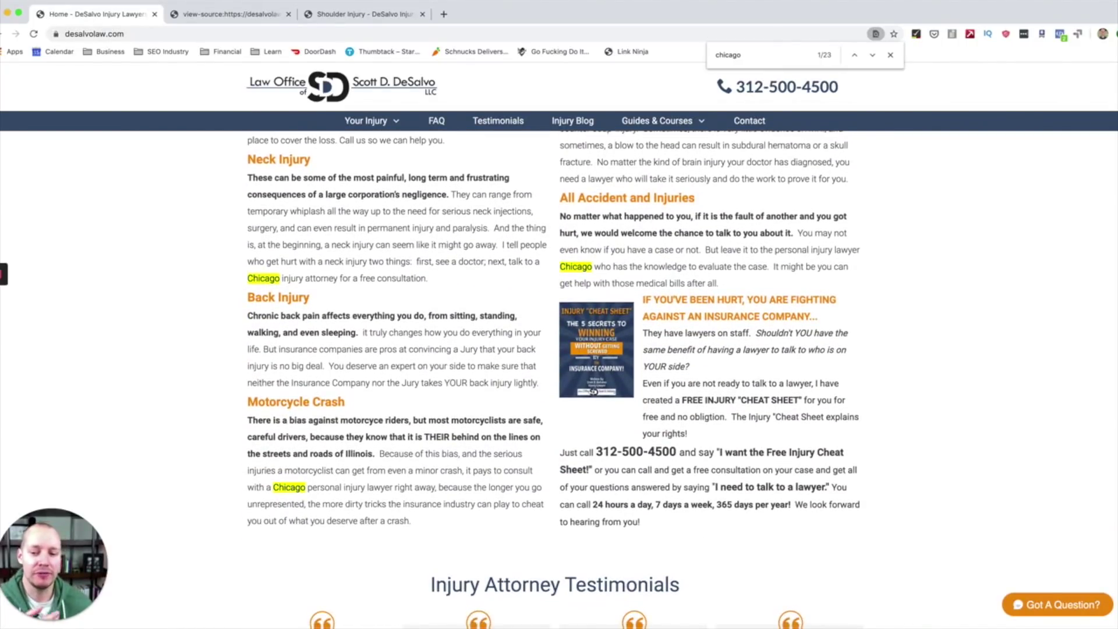
# - Examine the "chicago" mentions in the main homepage heading and in the sections from the testimonials down to "Injury Lawyer's Promise"
pyautogui.scroll(15, 553, 379)
pyautogui.scroll(15, 1105, 158)
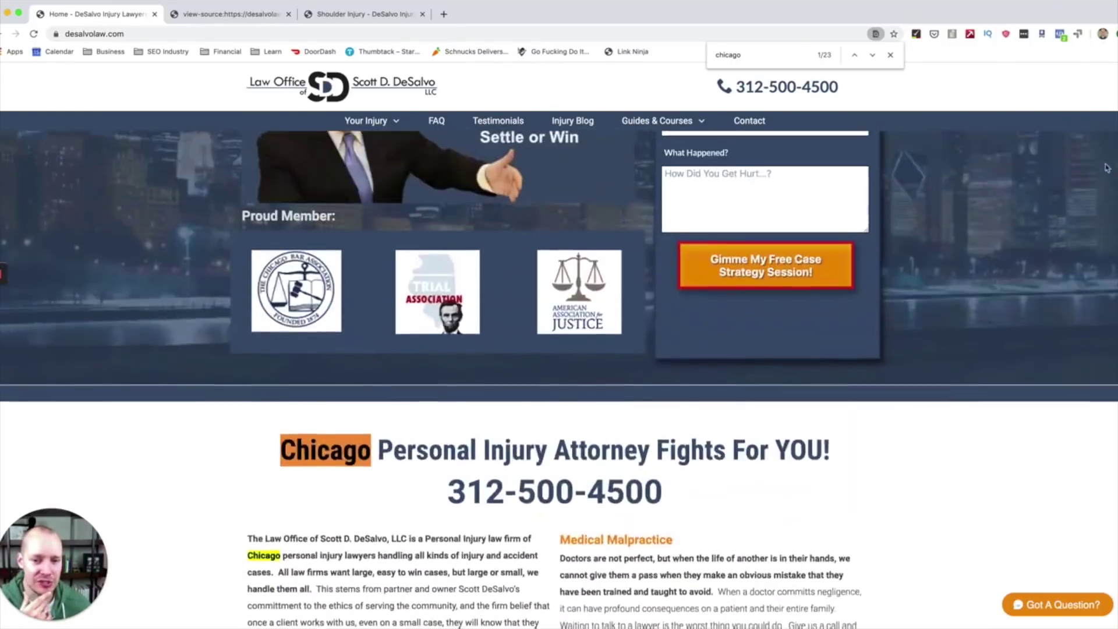
pyautogui.scroll(-2, 1105, 159)
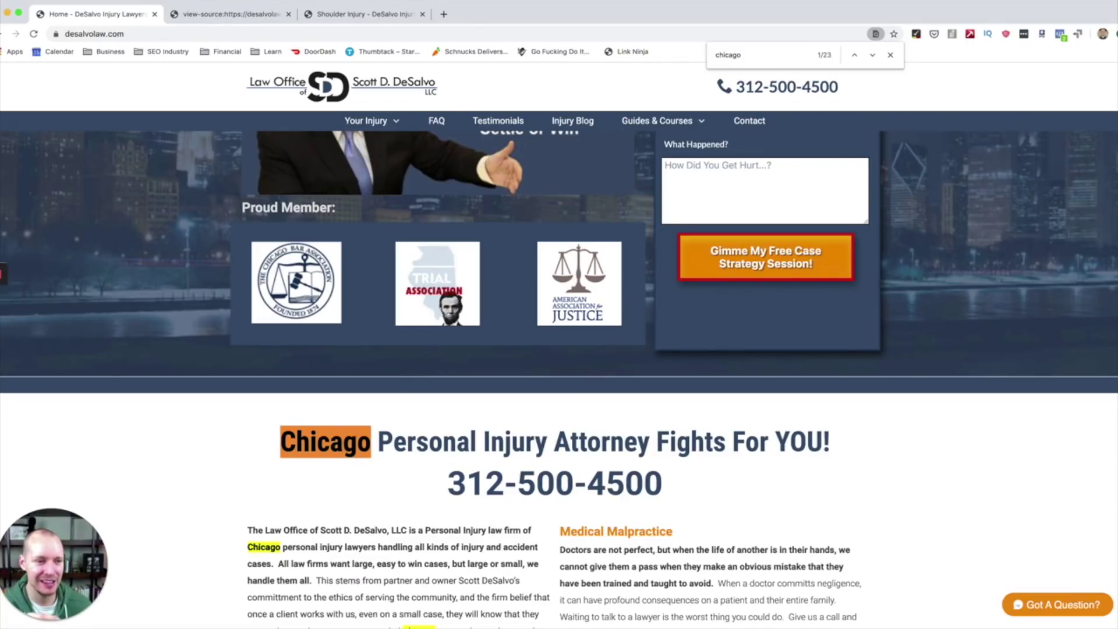
pyautogui.scroll(-10, 1058, 326)
pyautogui.scroll(-15, 559, 378)
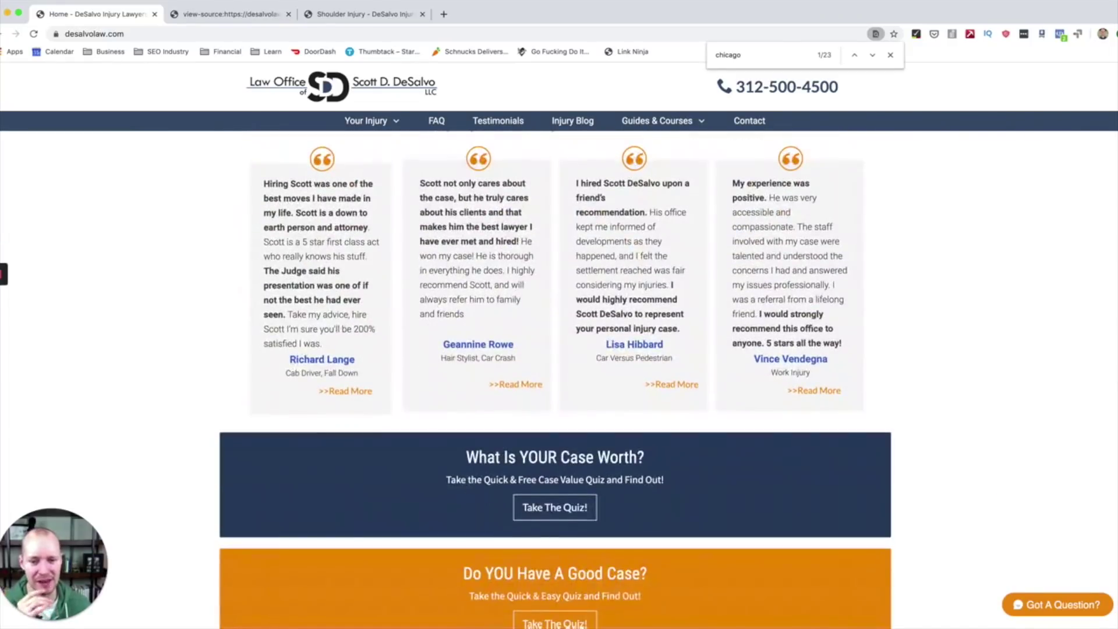
pyautogui.scroll(3, 559, 378)
pyautogui.scroll(-7, 559, 378)
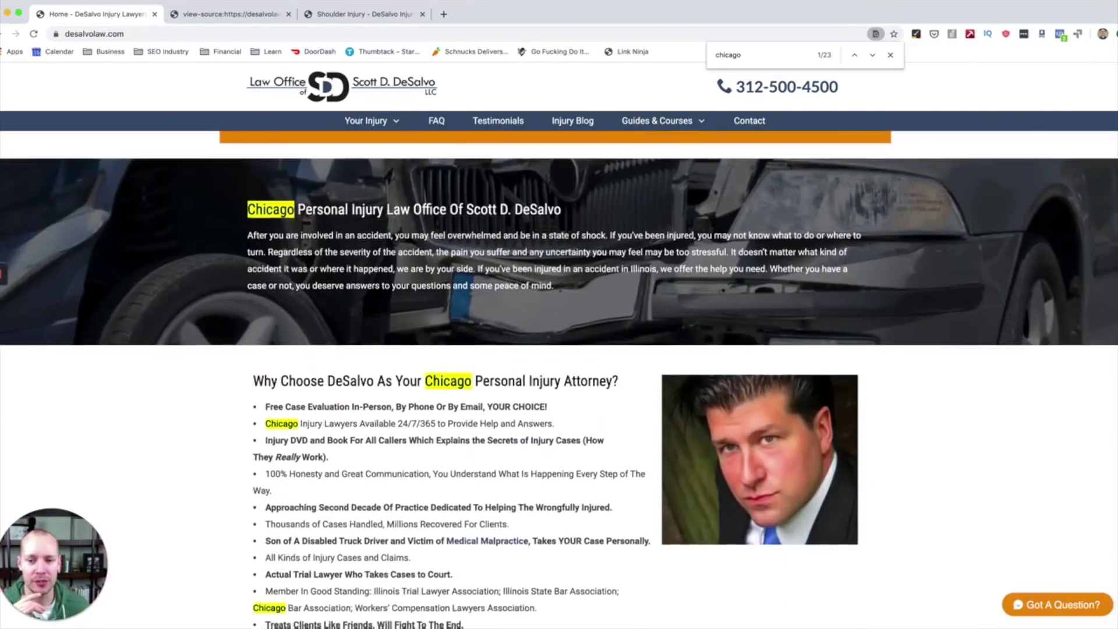
pyautogui.scroll(-5, 1112, 537)
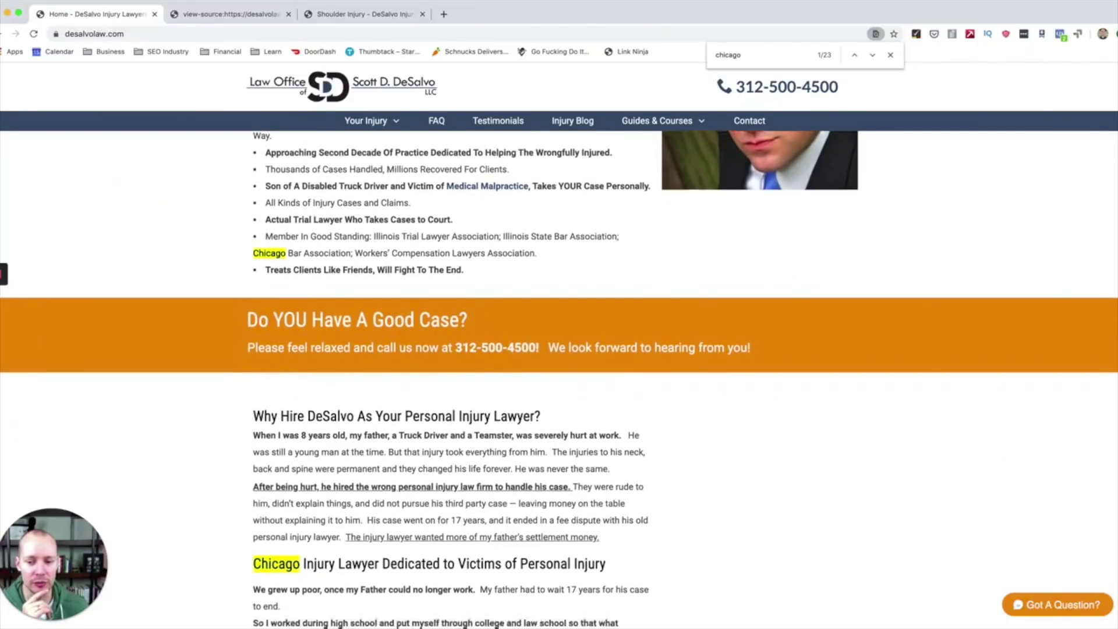
pyautogui.scroll(-5, 1112, 536)
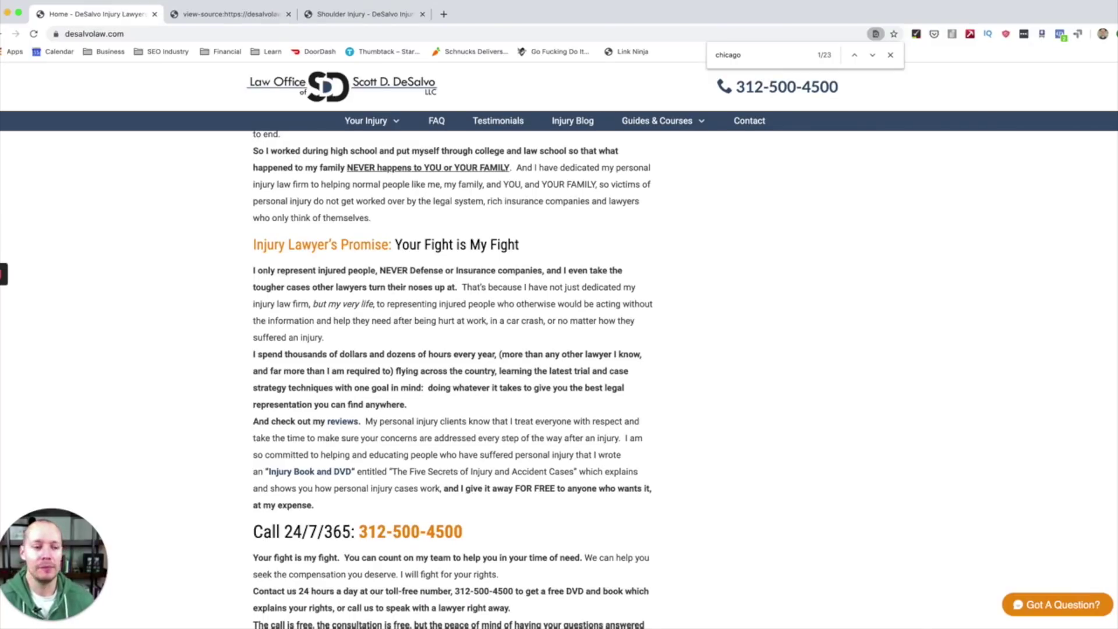
pyautogui.scroll(-4, 452, 378)
# - Review the highlighted keyword usage again in the "Personal Injury Attorney Fights For YOU!" introduction and the practice-area blurbs beneath it
pyautogui.scroll(12, 453, 378)
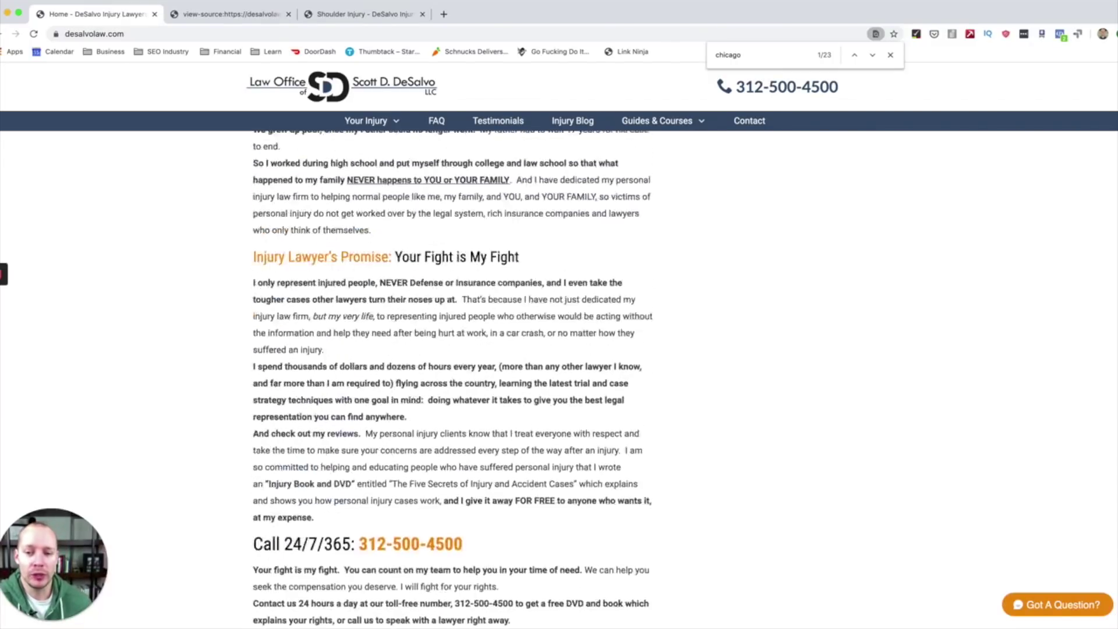
pyautogui.scroll(10, 453, 378)
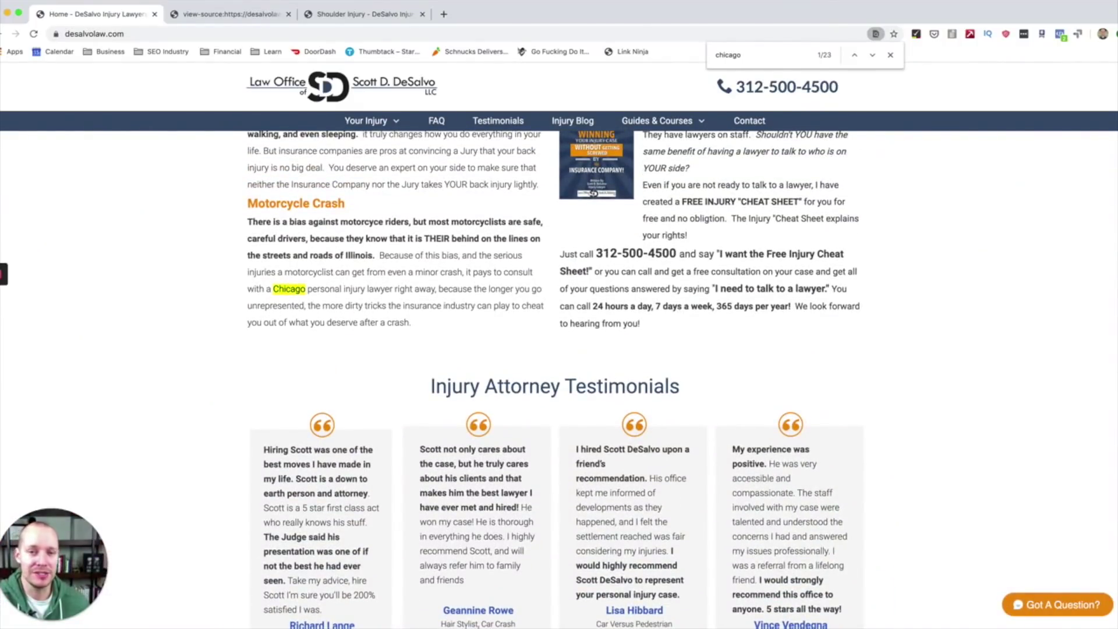
pyautogui.scroll(12, 1066, 399)
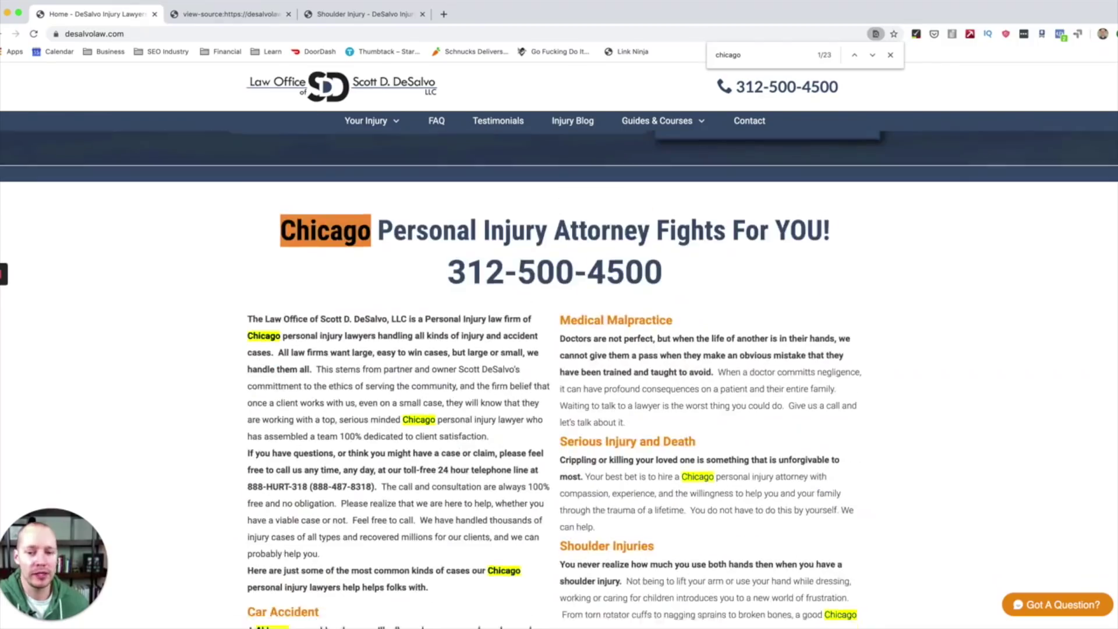
pyautogui.scroll(-6, 1065, 400)
pyautogui.scroll(-8, 554, 379)
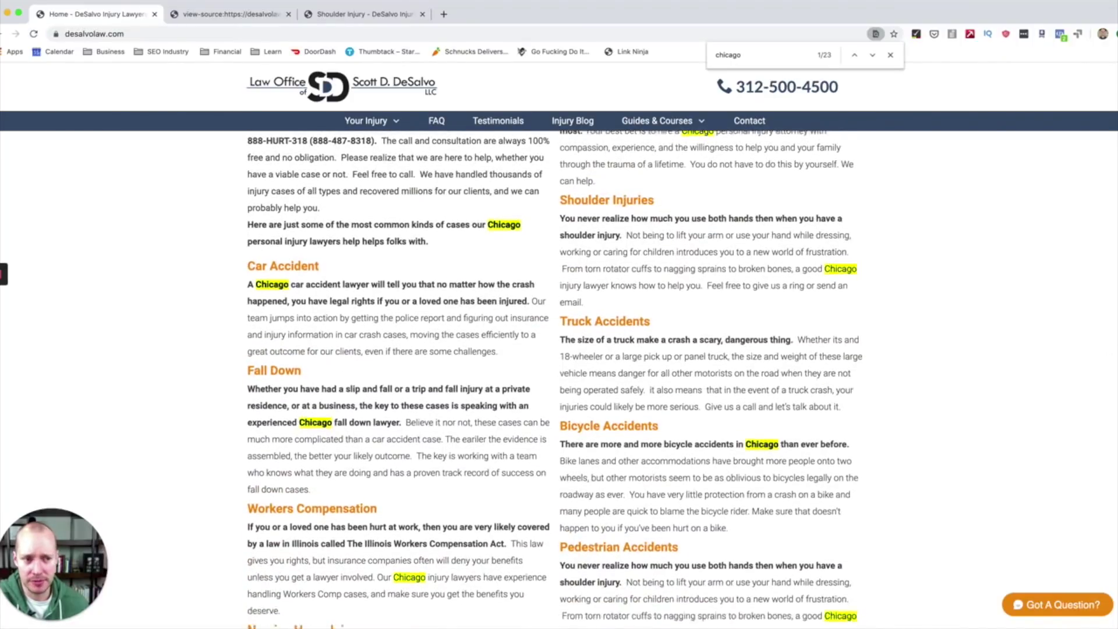
pyautogui.scroll(-2, 463, 273)
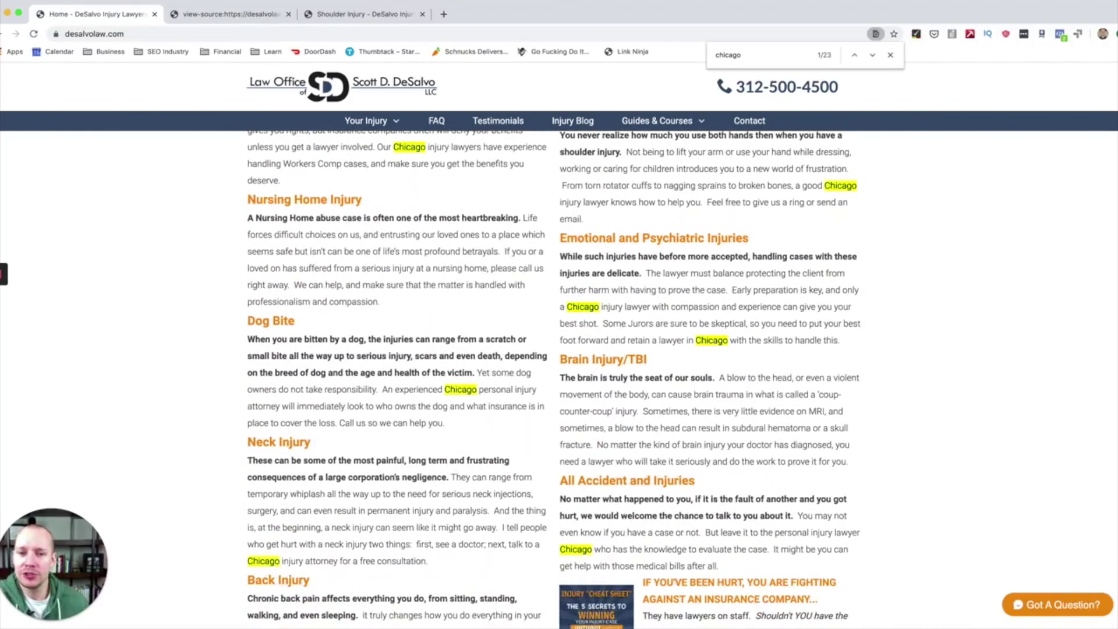